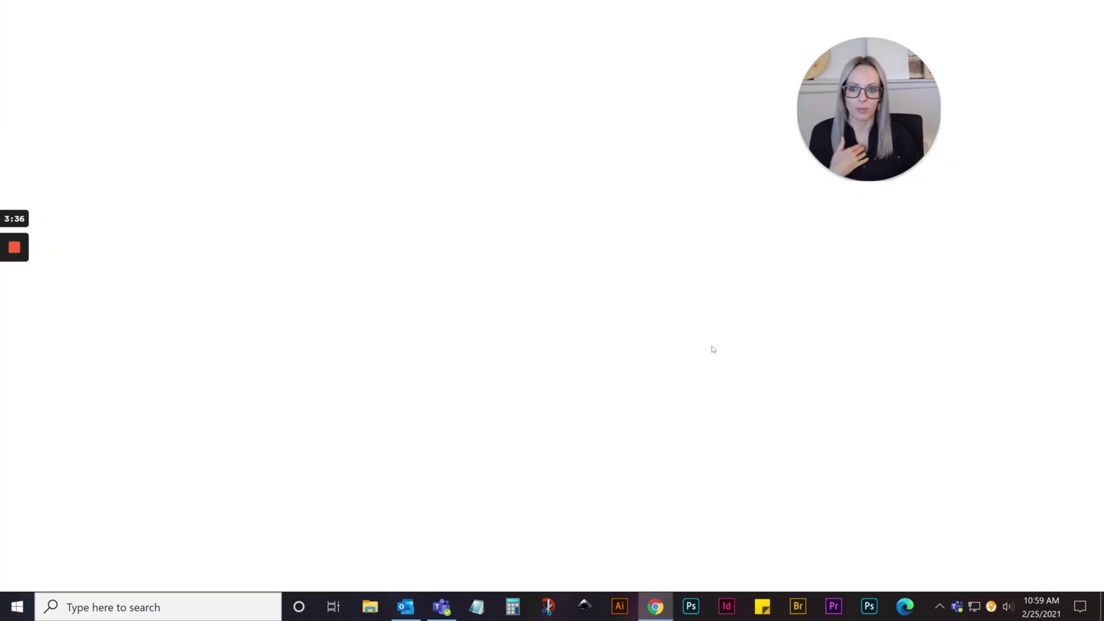
Step: Go to the Distressed Pattern product page under Ikonart Stencil's Free Artwork
left_click(87, 59)
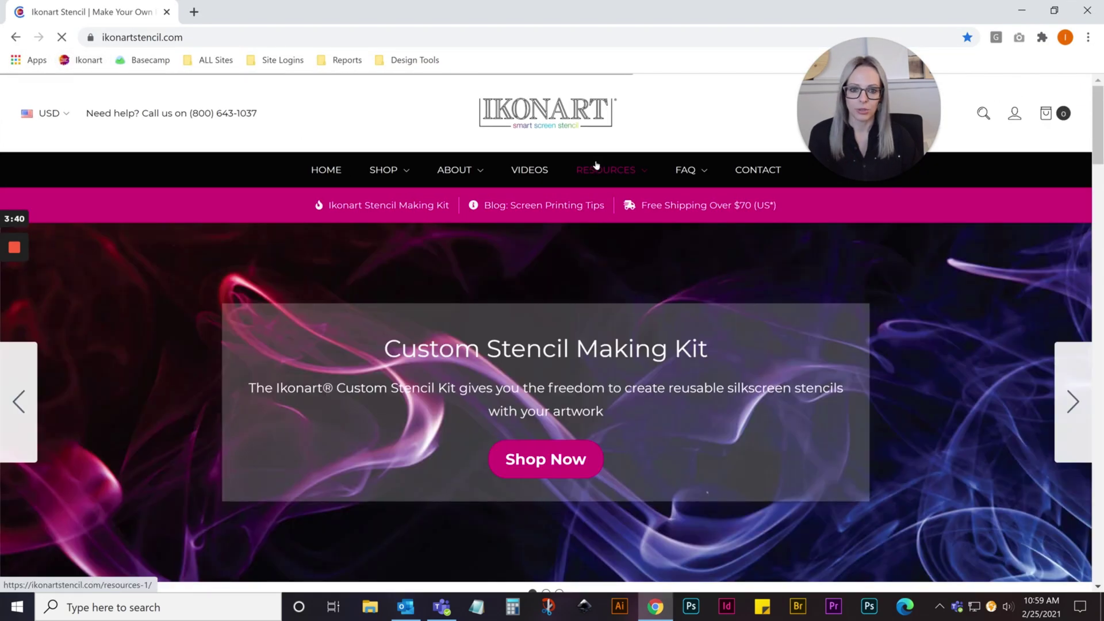
mouse_move(596, 166)
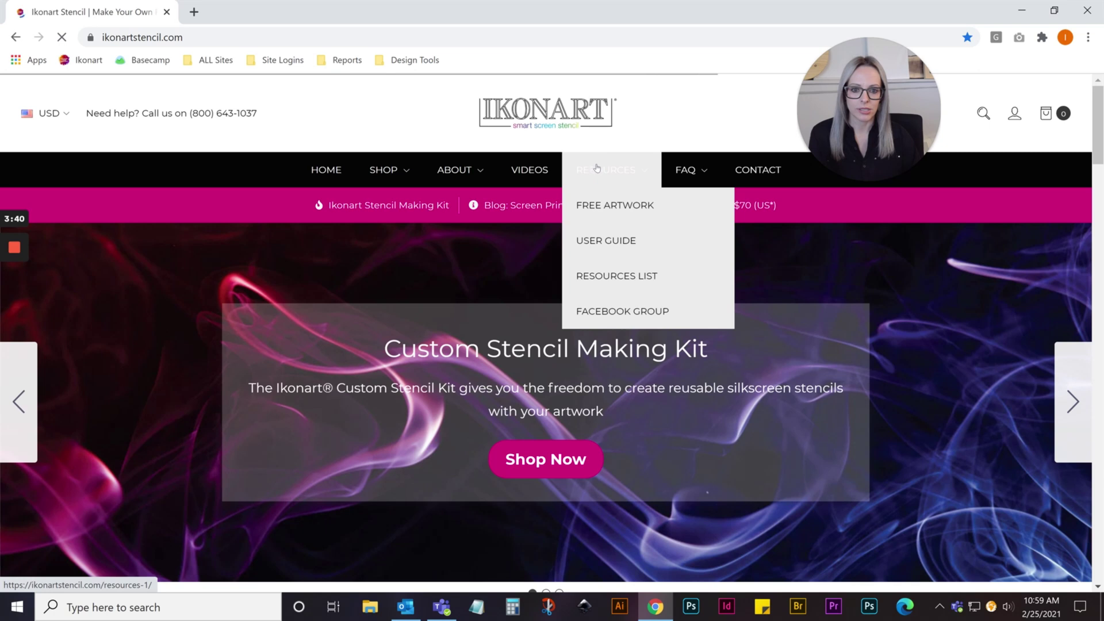
left_click(598, 207)
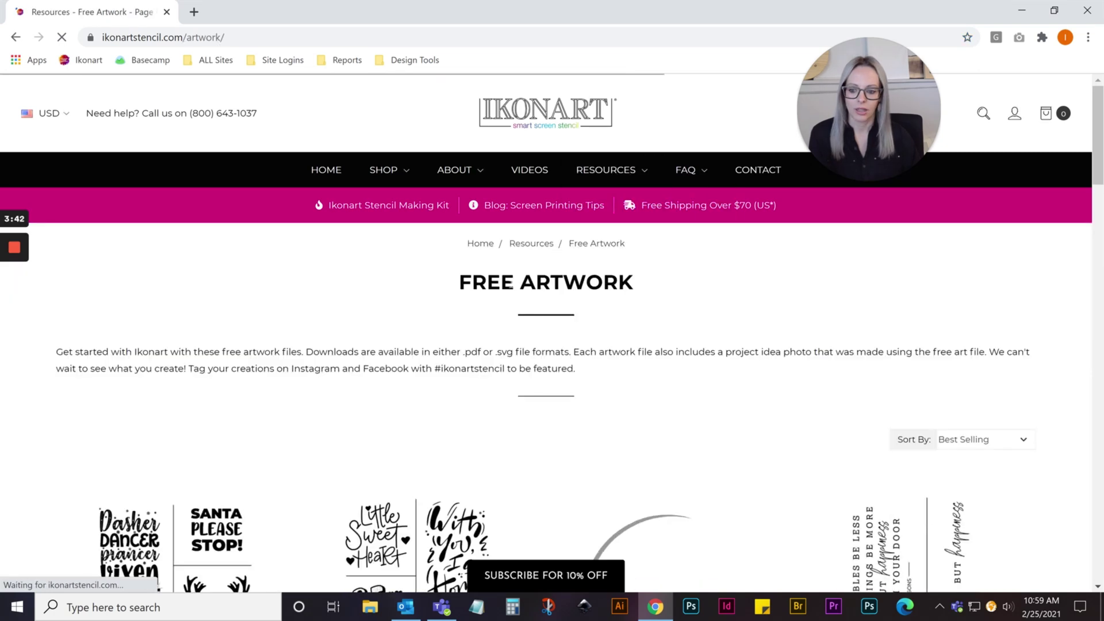
scroll(695, 303, "down", 6)
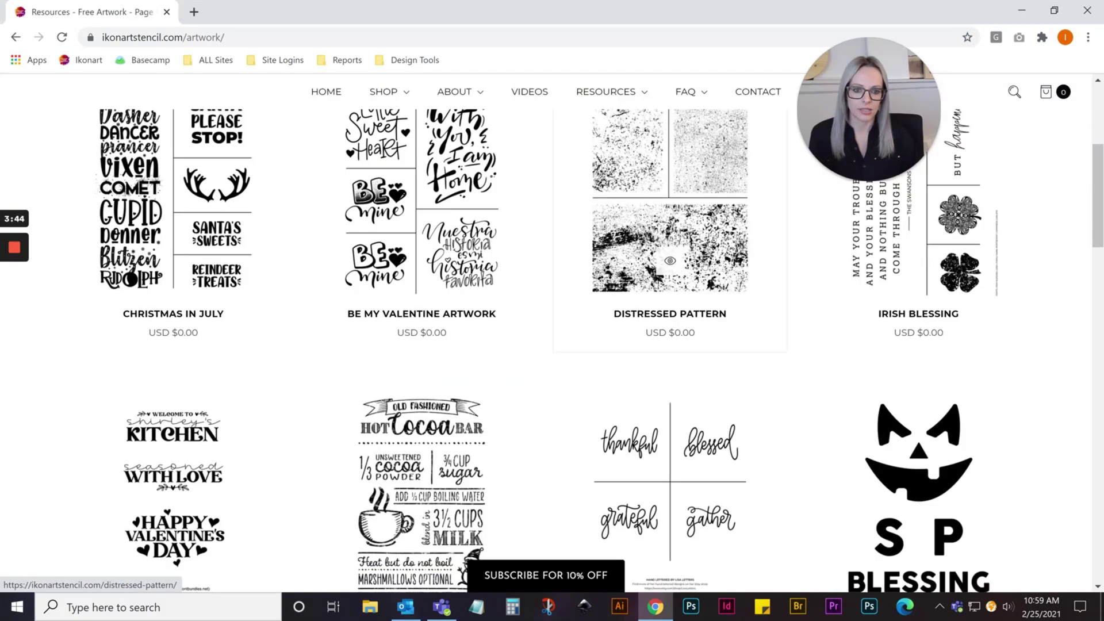
left_click(712, 257)
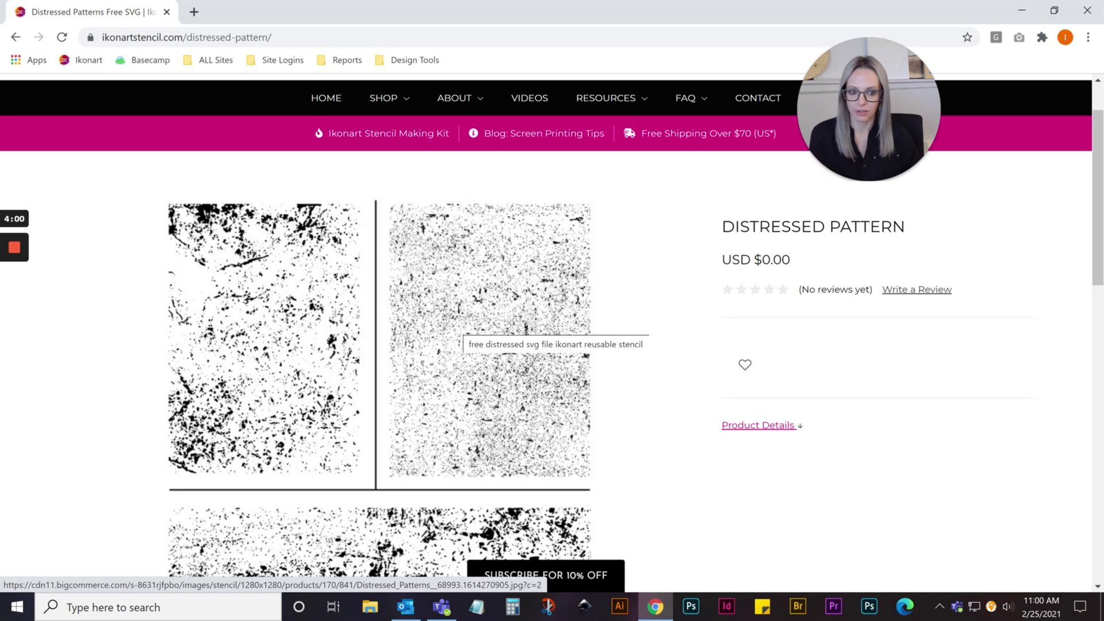
scroll(463, 336, "down", 10)
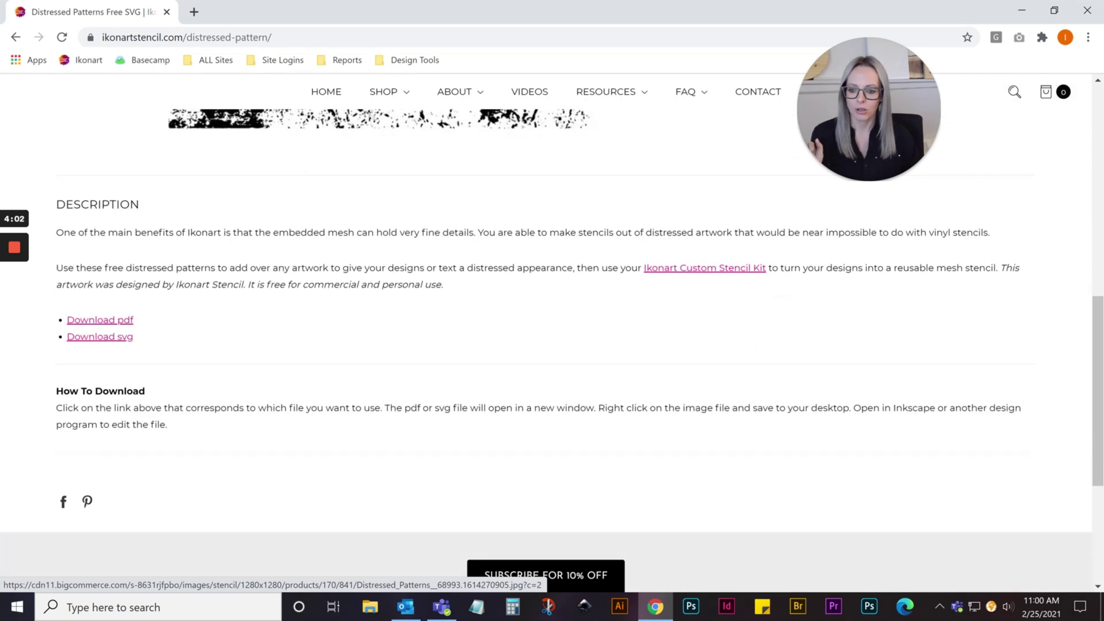
Step: Open the SVG version and save it to the Desktop as Distressed_Patterns.svg
left_click(92, 339)
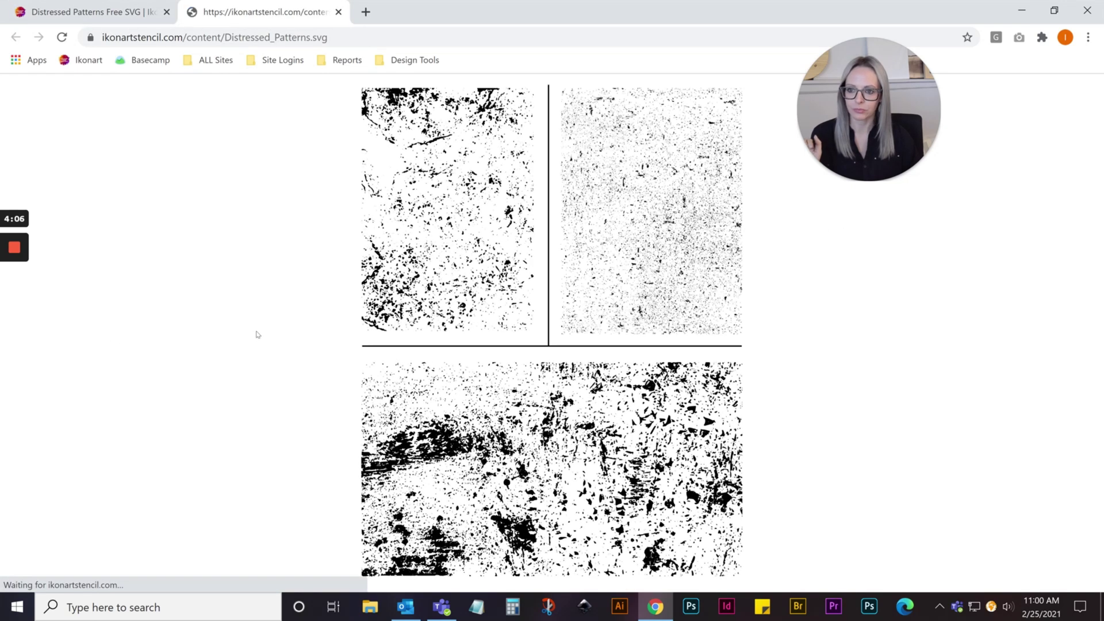
right_click(612, 218)
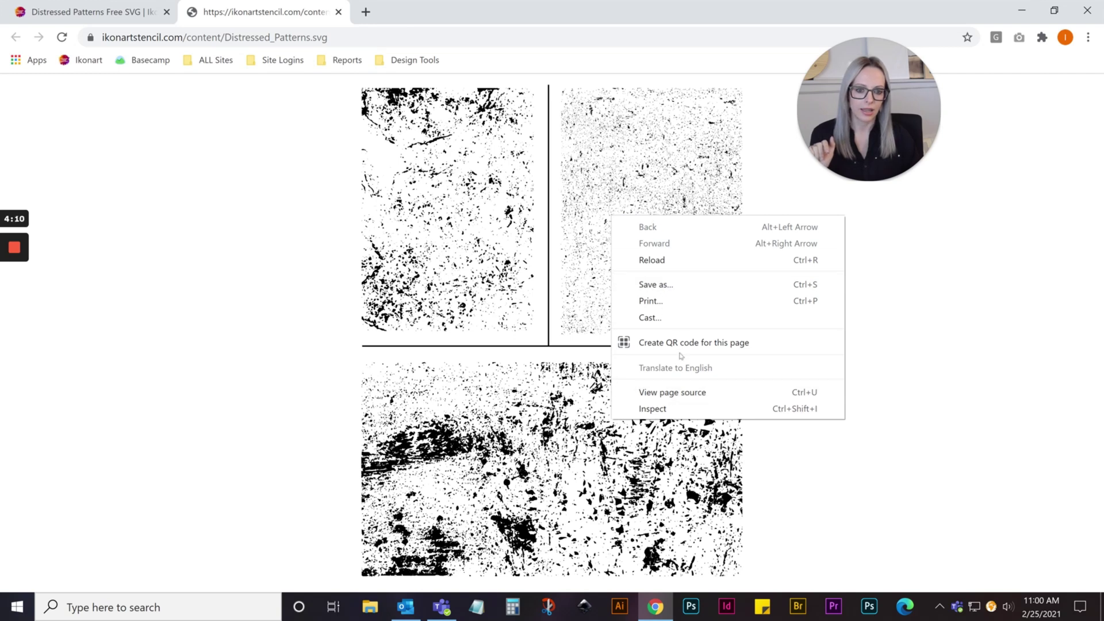
left_click(684, 286)
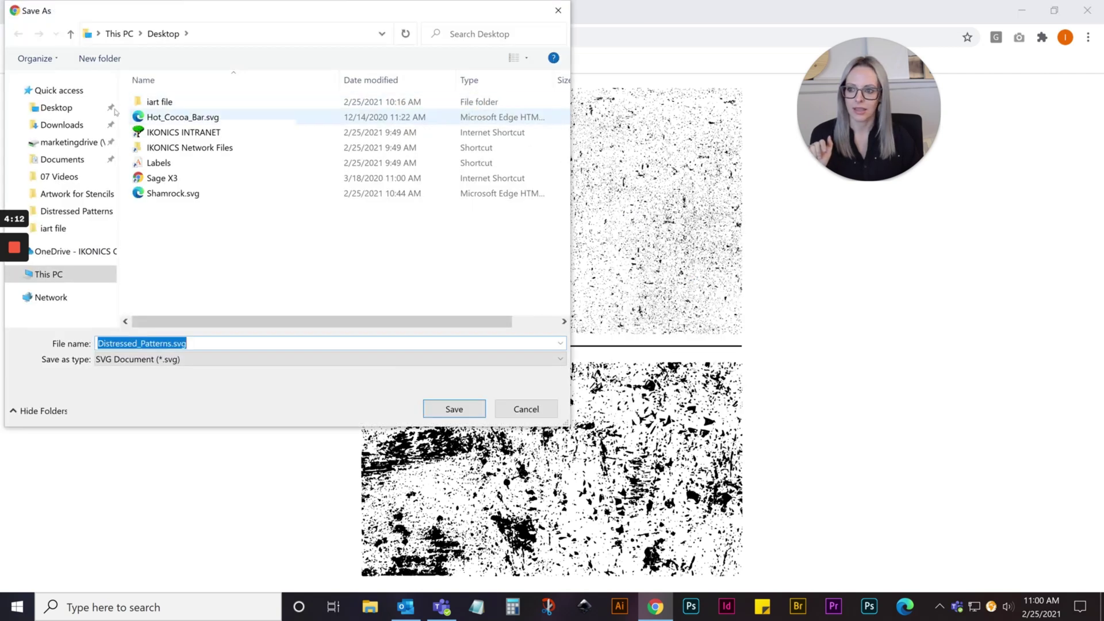
left_click(454, 409)
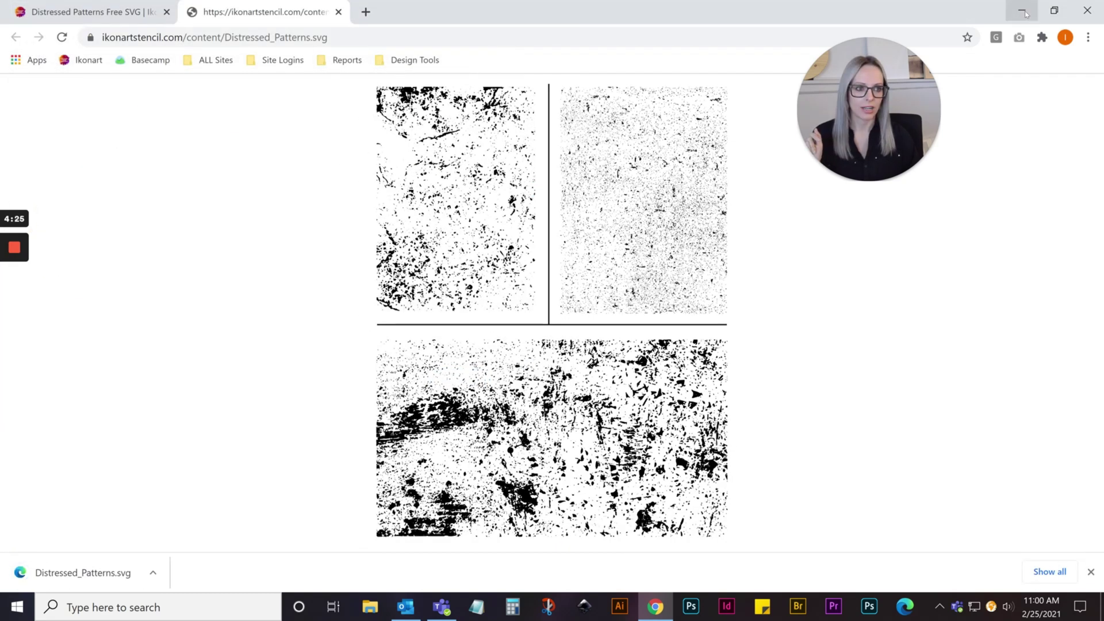
Step: Launch Inkscape with a blank New document 1 and fit the whole page in the window
left_click(1021, 10)
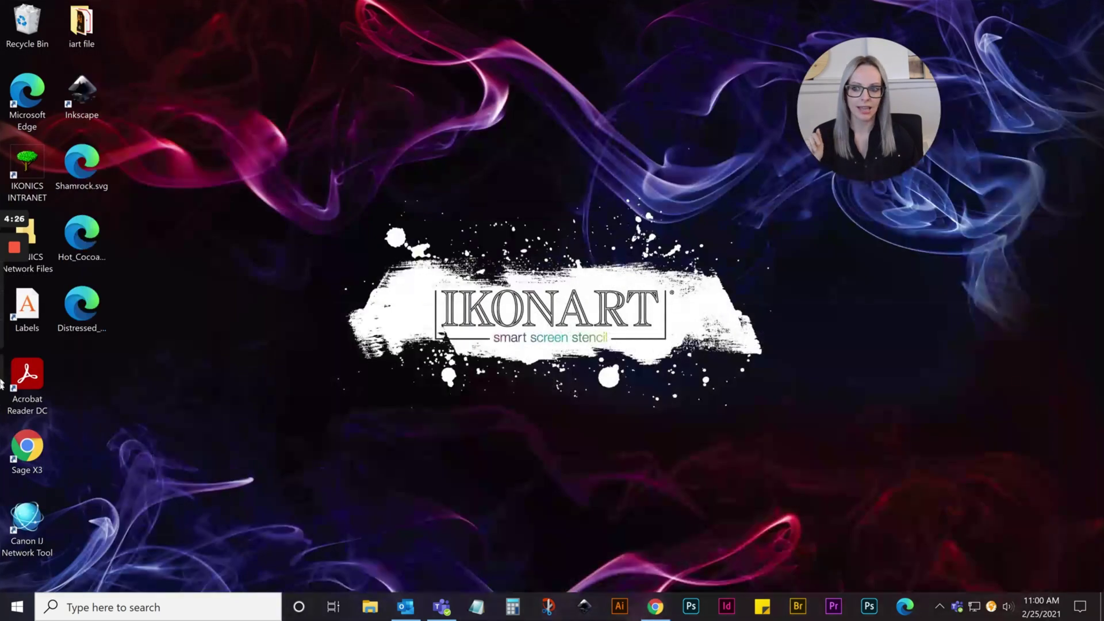
left_click(82, 318)
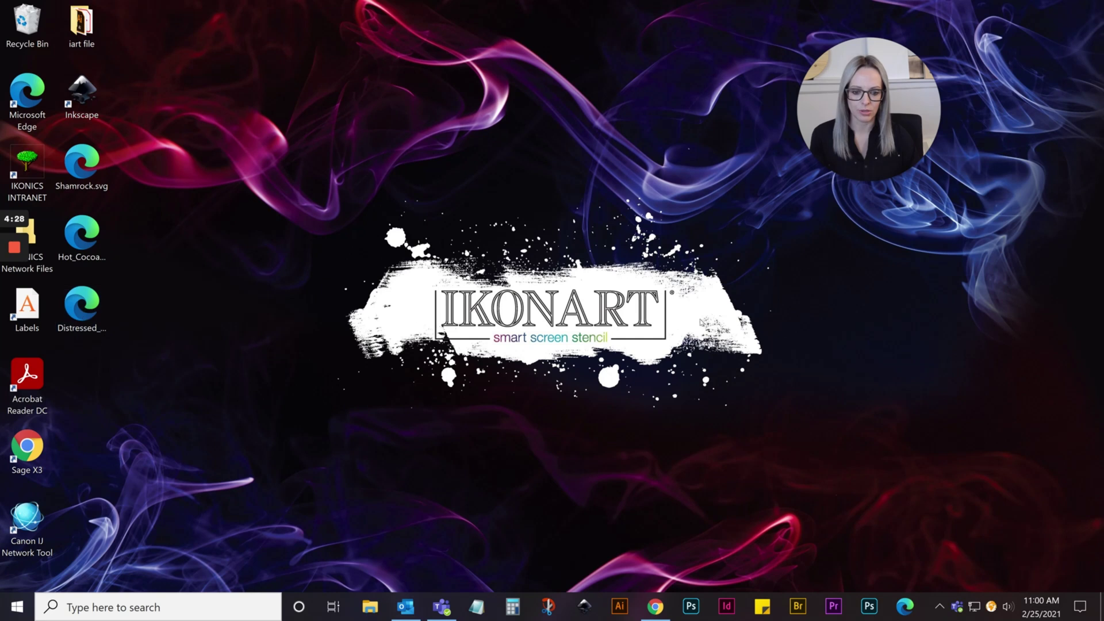
left_click(584, 607)
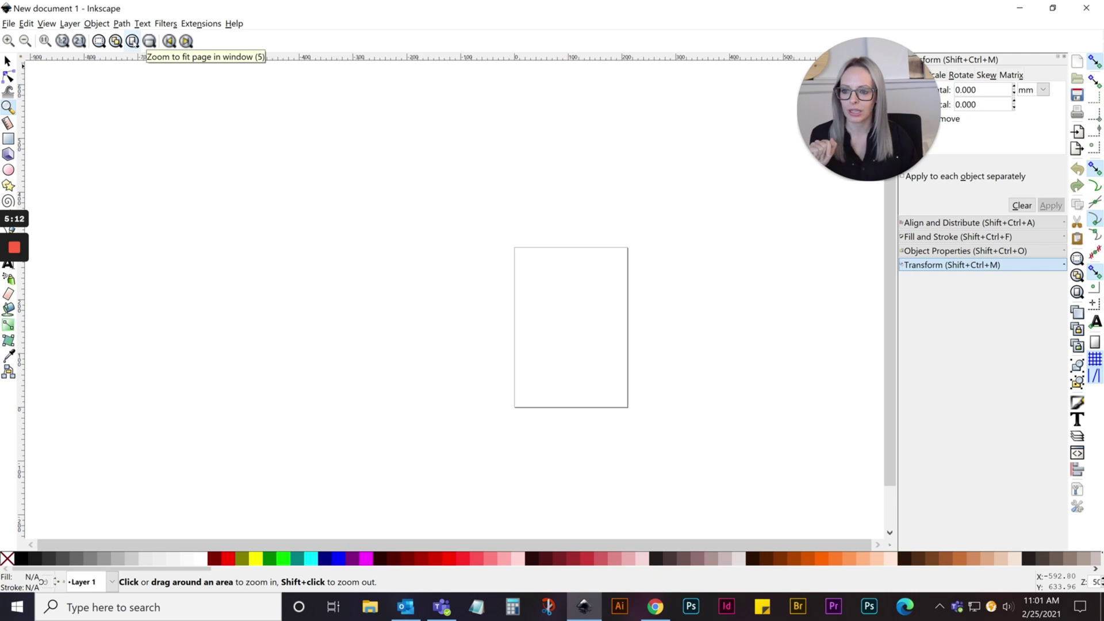
left_click(132, 41)
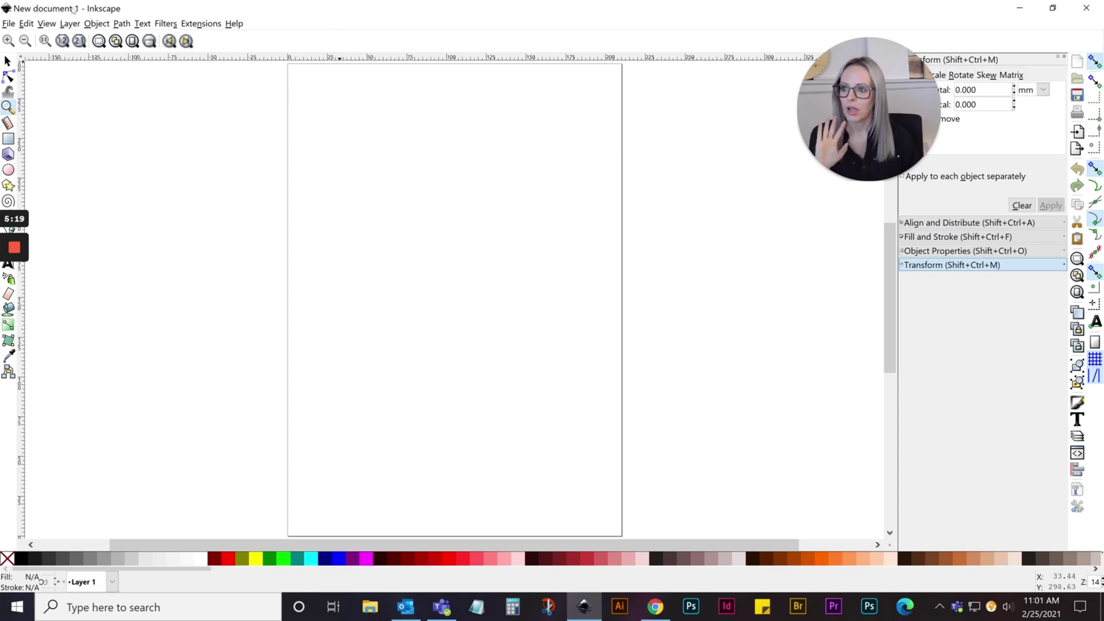
Step: In Document Properties, set the page to US Letter with display units in inches
left_click(9, 24)
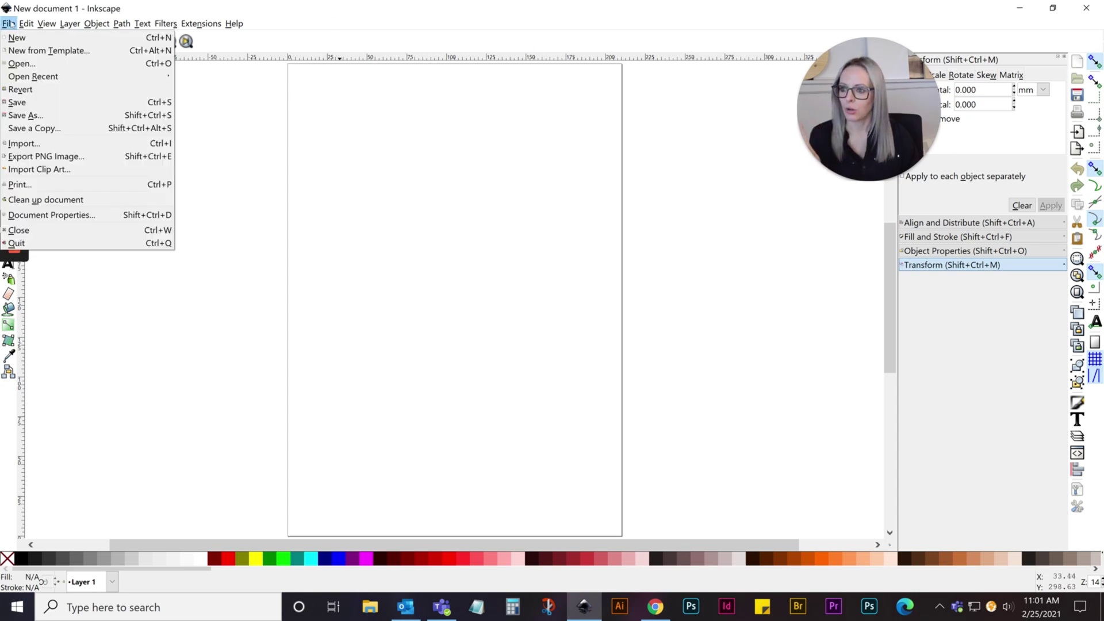
left_click(52, 215)
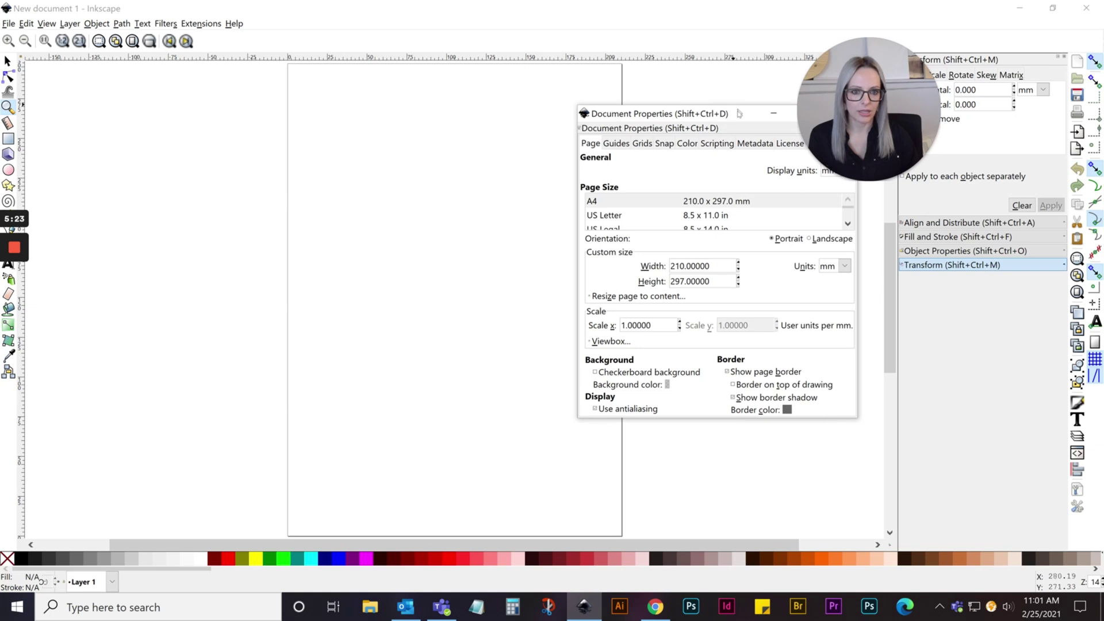
left_click_drag(740, 115, 611, 110)
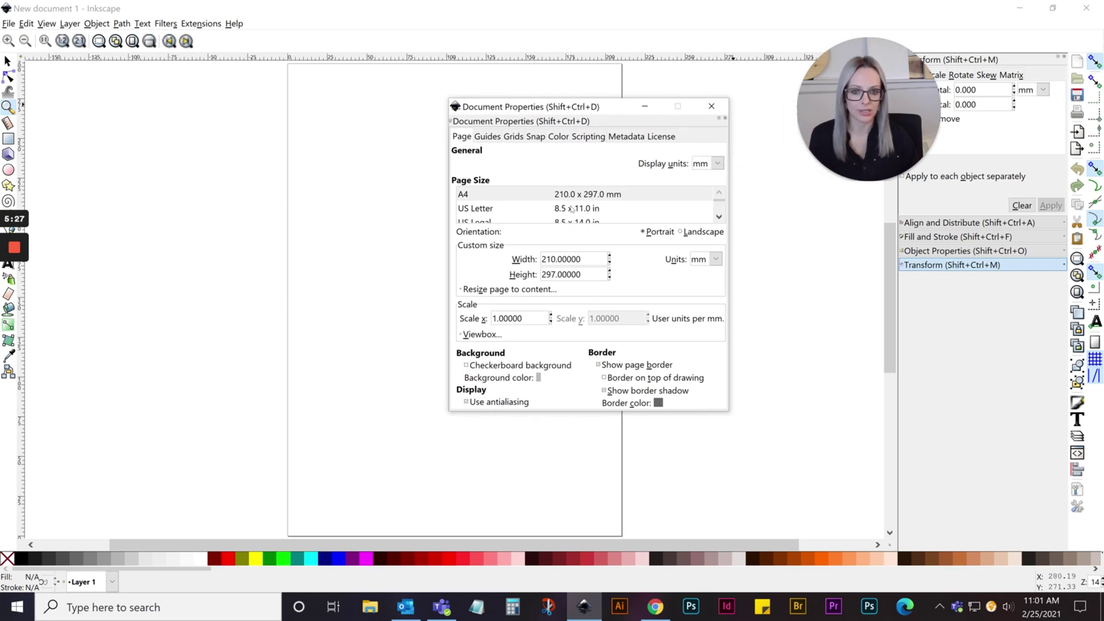
left_click(570, 209)
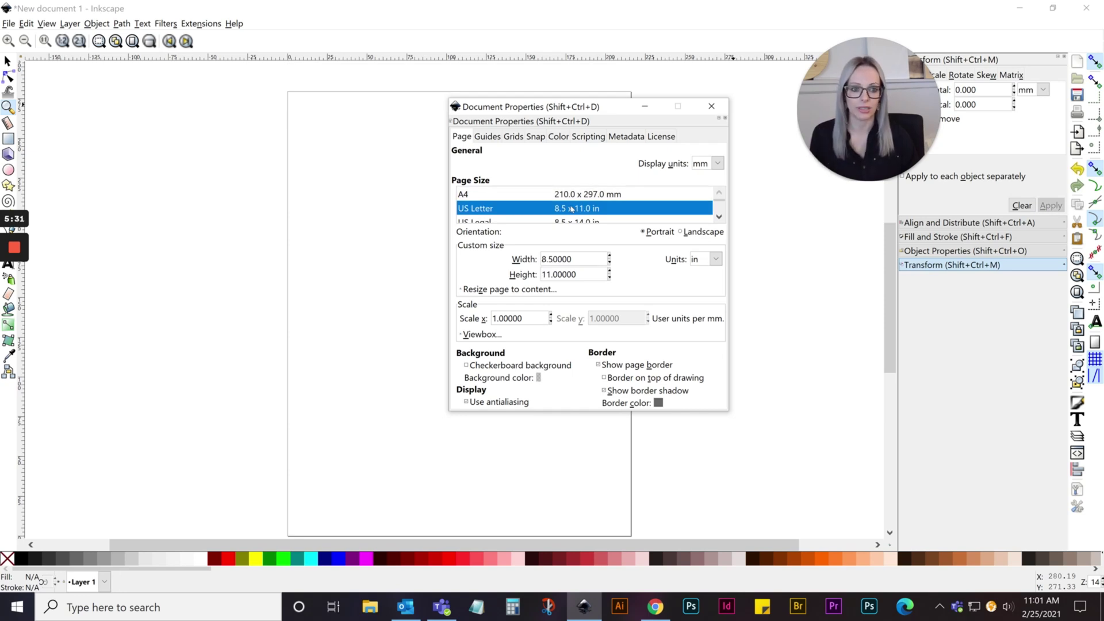
left_click(716, 164)
left_click(697, 206)
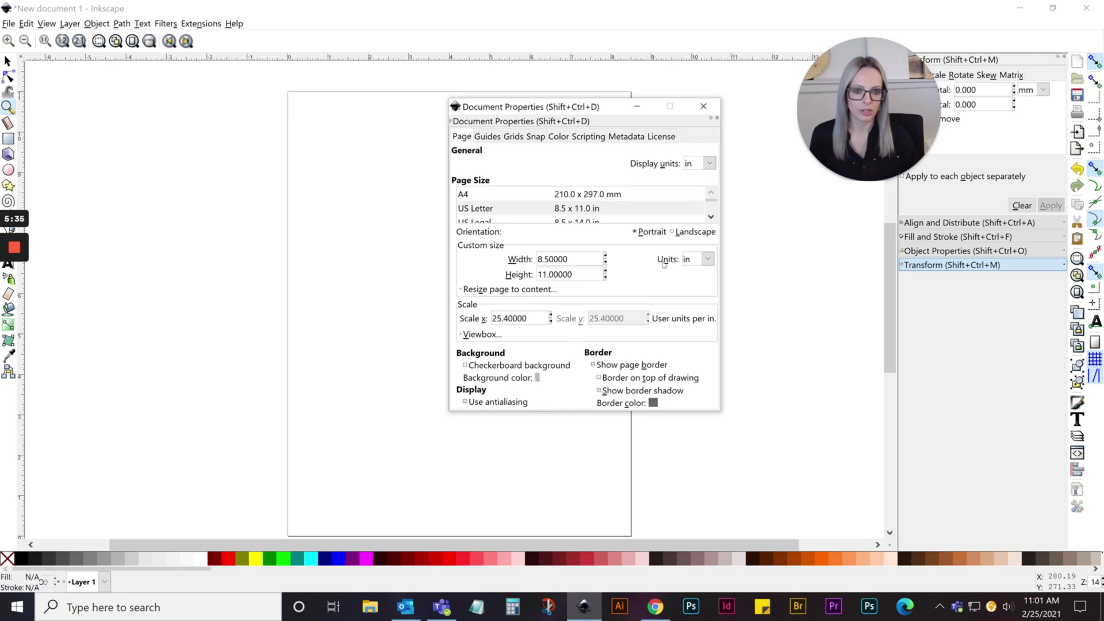
left_click(703, 105)
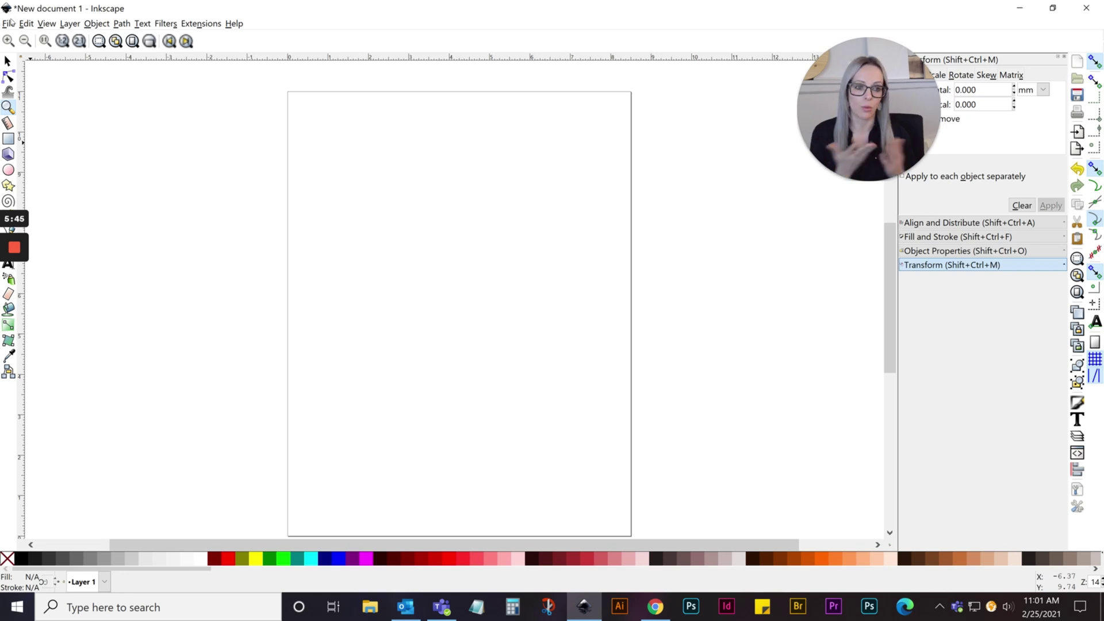
Step: Open Shamrock.svg, copy its black shamrock, and close that window
left_click(11, 22)
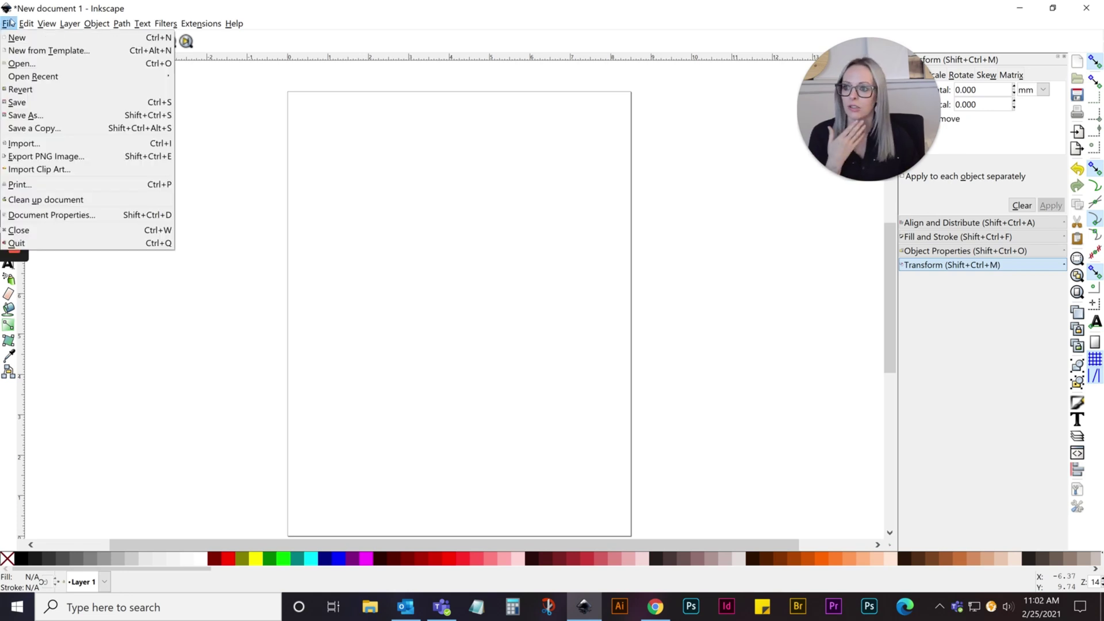
left_click(22, 63)
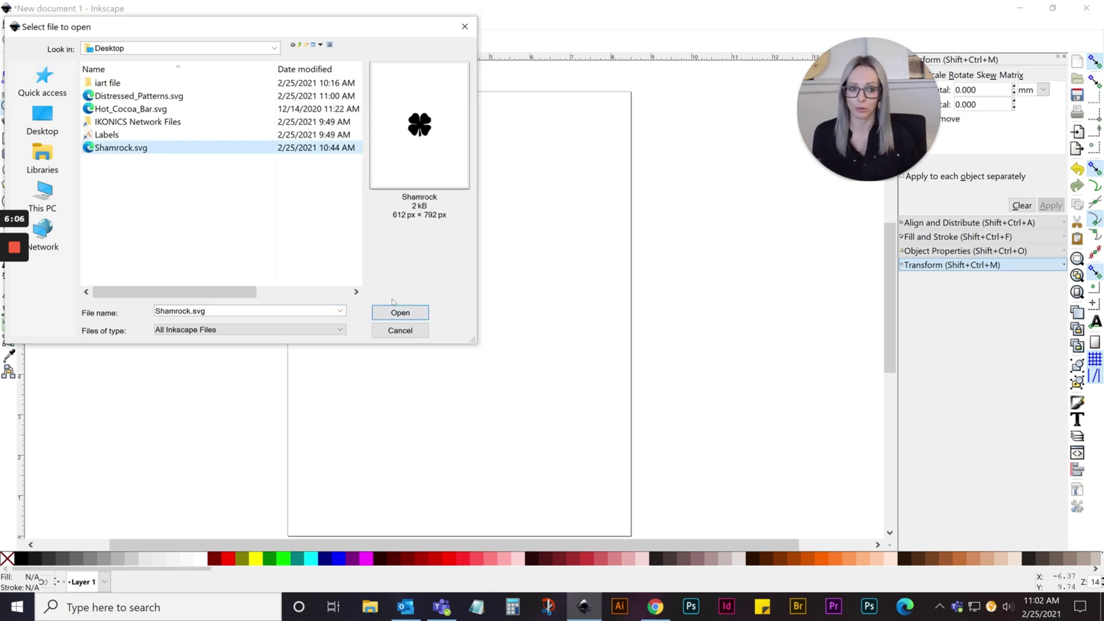
left_click(395, 312)
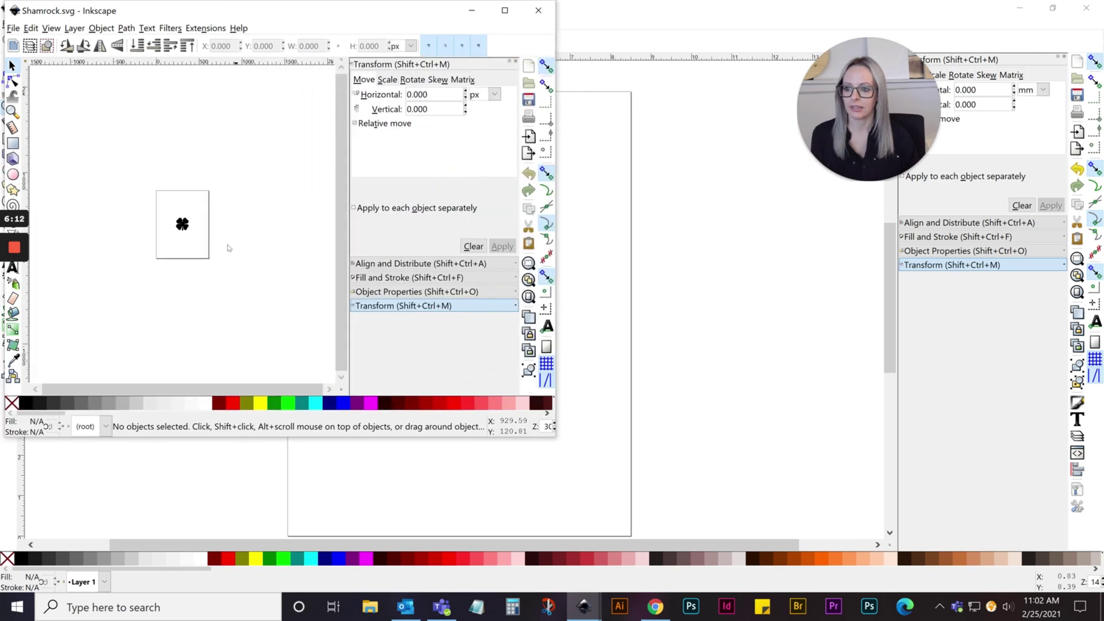
left_click(179, 224)
right_click(186, 224)
left_click(239, 269)
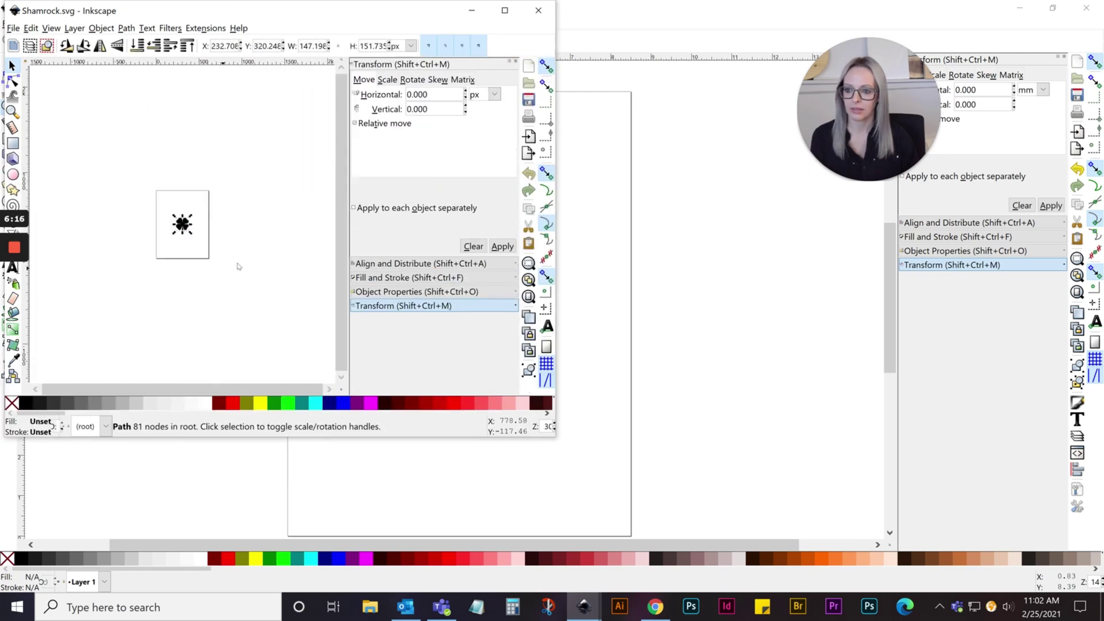
left_click(538, 10)
Step: Paste the shamrock onto the Letter page and move it up and left
left_click(445, 277)
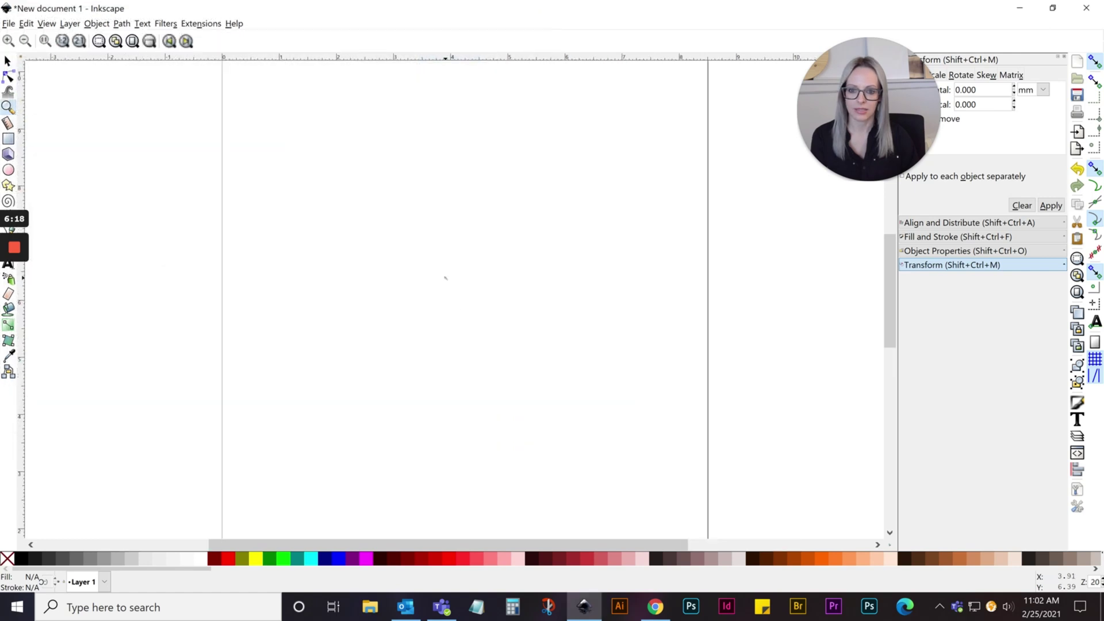
key("minus")
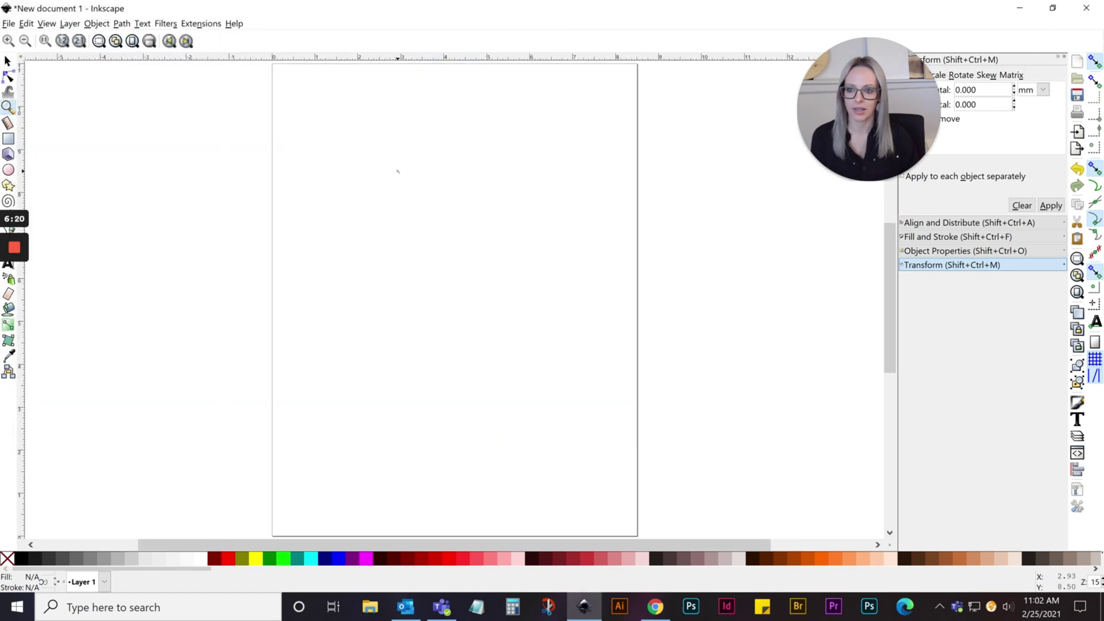
right_click(424, 162)
left_click(497, 217)
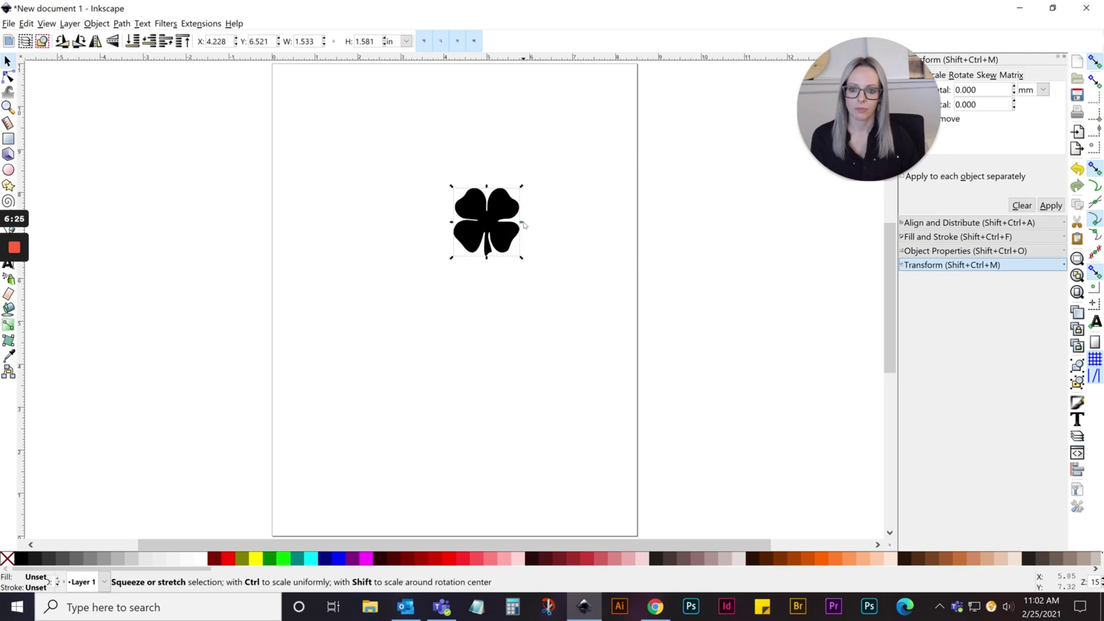
left_click_drag(498, 213, 357, 114)
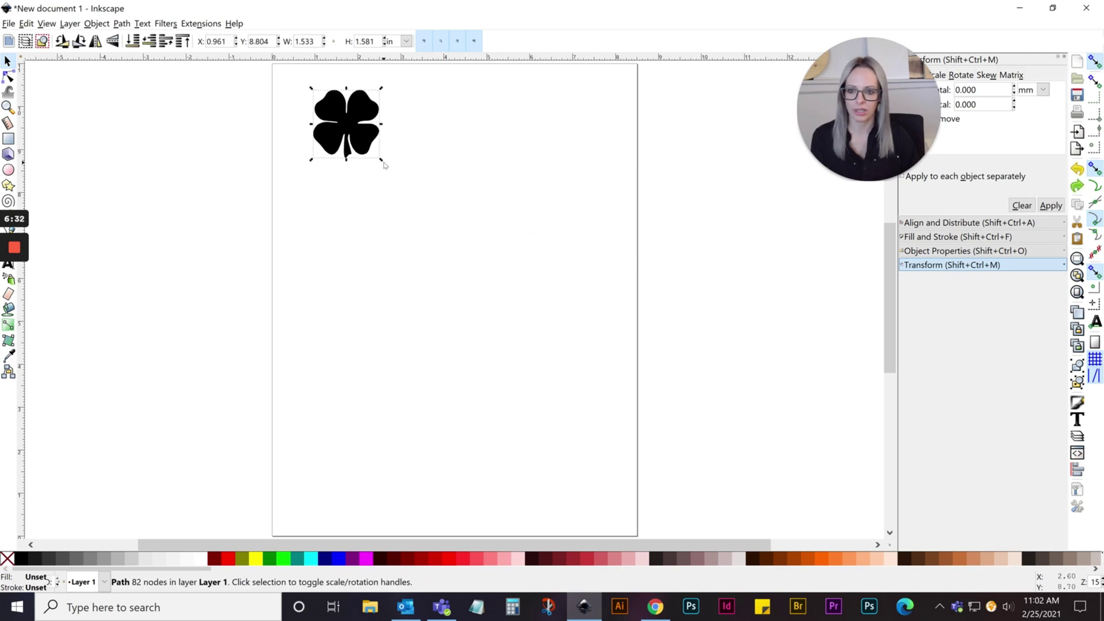
Step: Scale the shamrock proportionally to about 3.790 × 3.906 in
left_click(335, 42)
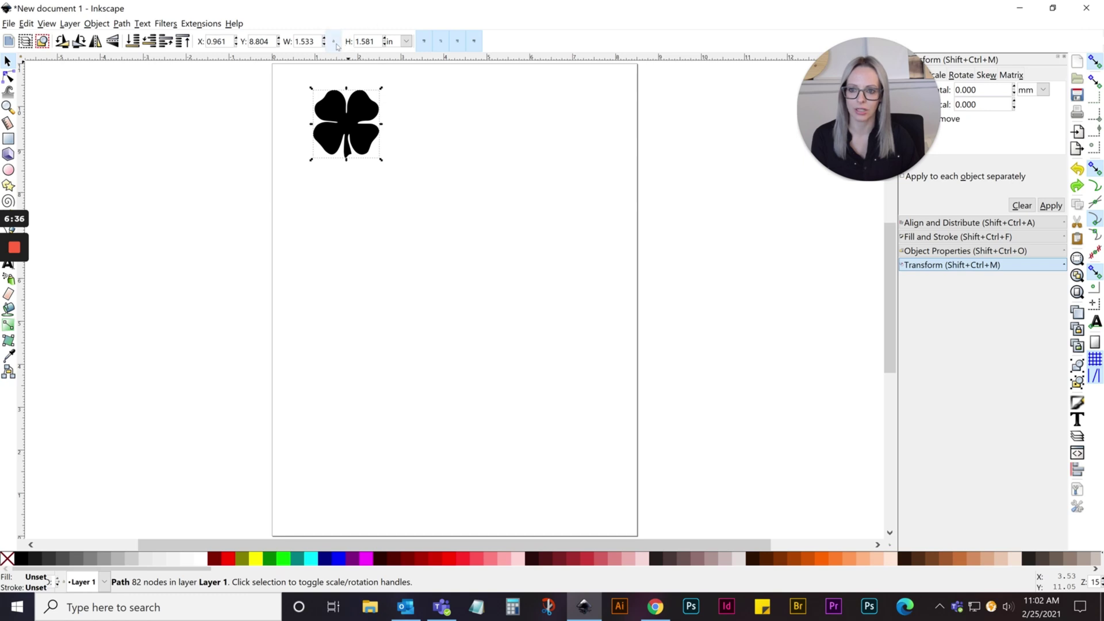
left_click_drag(382, 160, 477, 284)
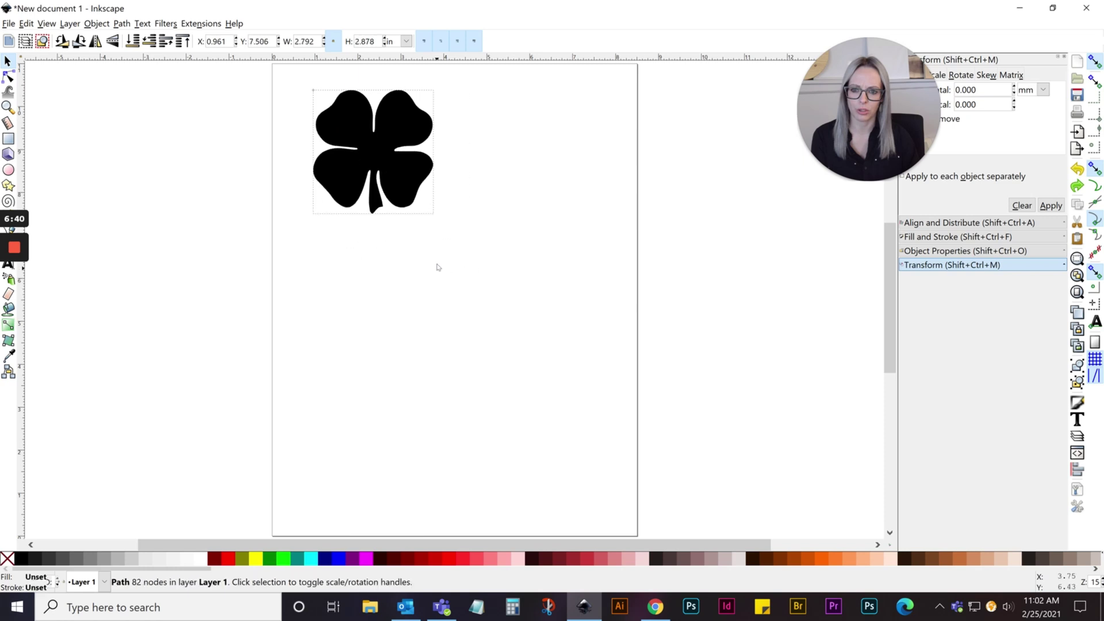
left_click_drag(436, 267, 477, 259)
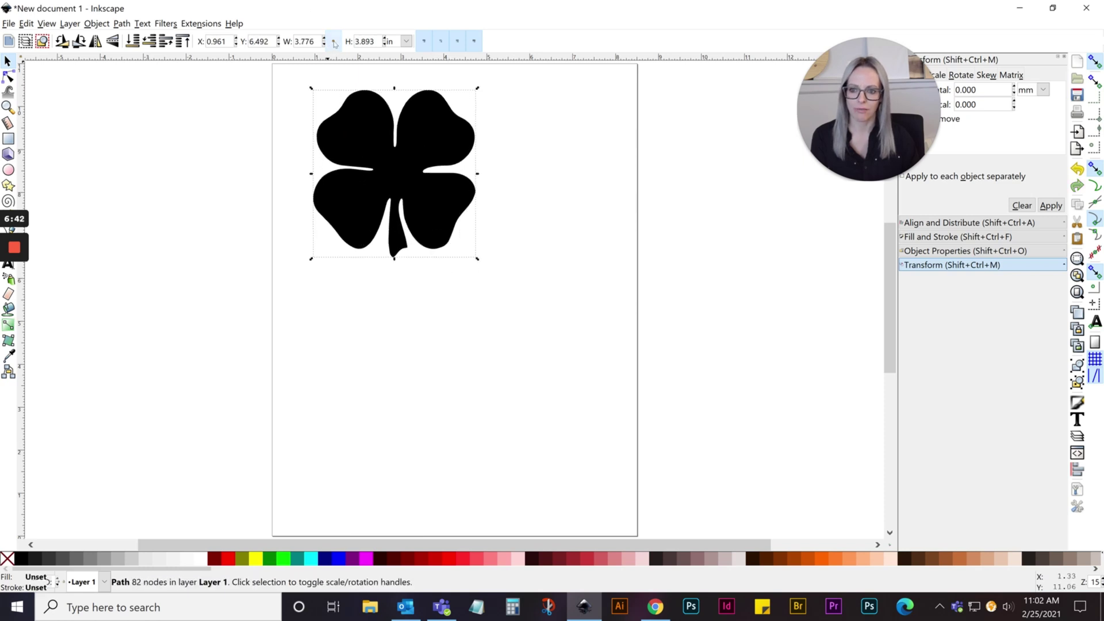
mouse_move(477, 260)
left_mouse_down()
mouse_move(407, 264)
mouse_move(543, 270)
mouse_move(456, 263)
mouse_move(467, 257)
left_mouse_up()
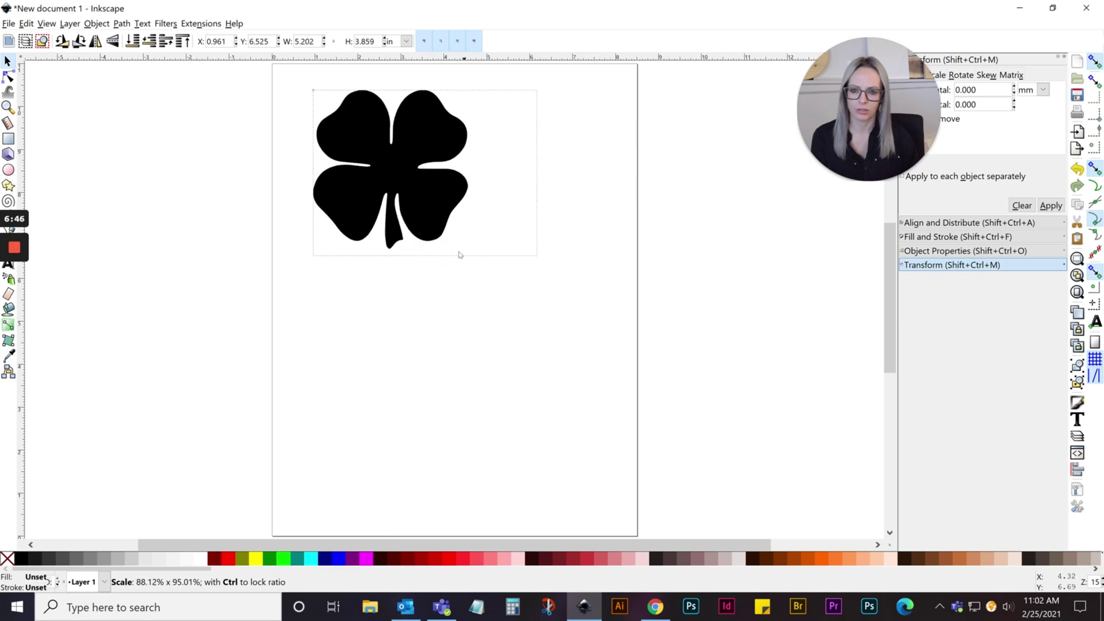
key("Escape")
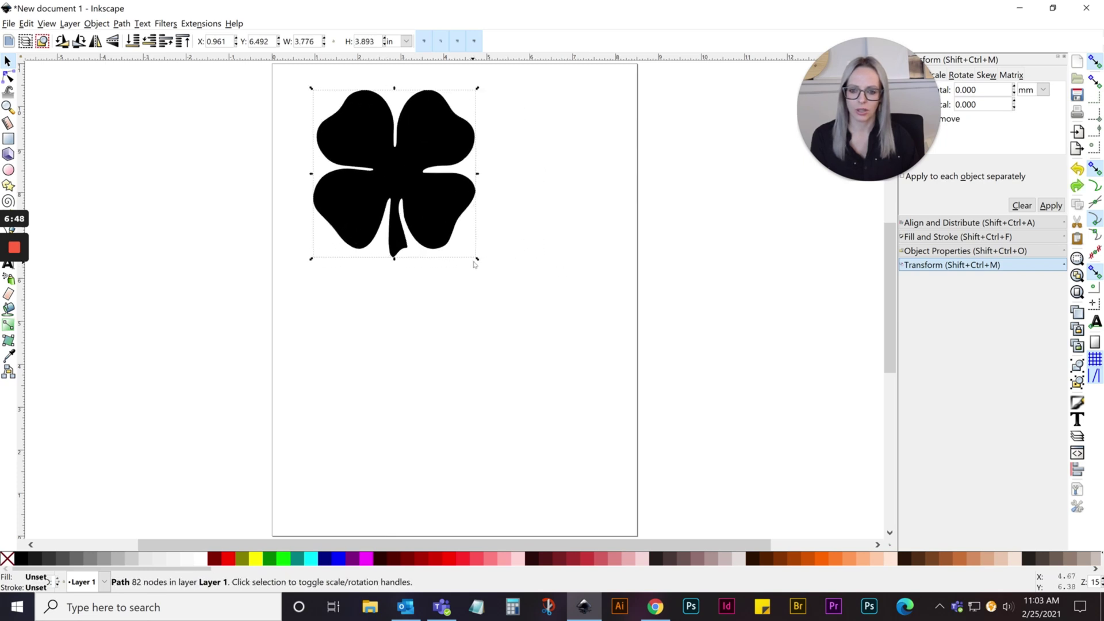
mouse_move(476, 261)
left_mouse_down()
mouse_move(557, 300)
mouse_move(458, 240)
mouse_move(566, 351)
mouse_move(476, 265)
left_mouse_up()
left_click(332, 42)
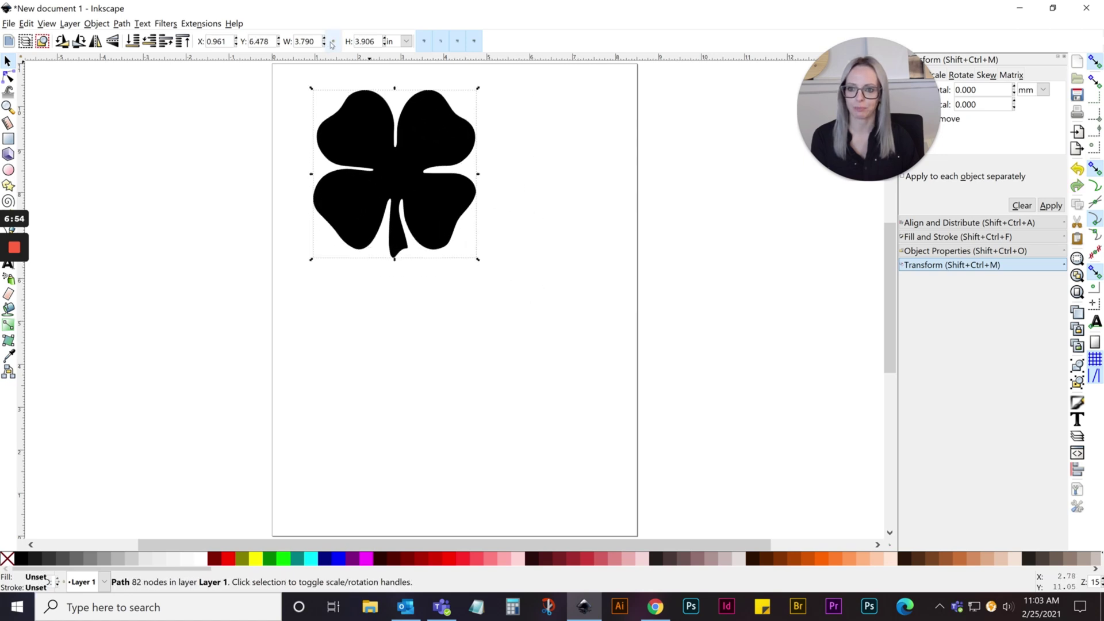
Step: Move the enlarged shamrock toward the middle of the page
left_click(599, 245)
left_click(418, 183)
left_click_drag(418, 183, 476, 281)
left_click(502, 115)
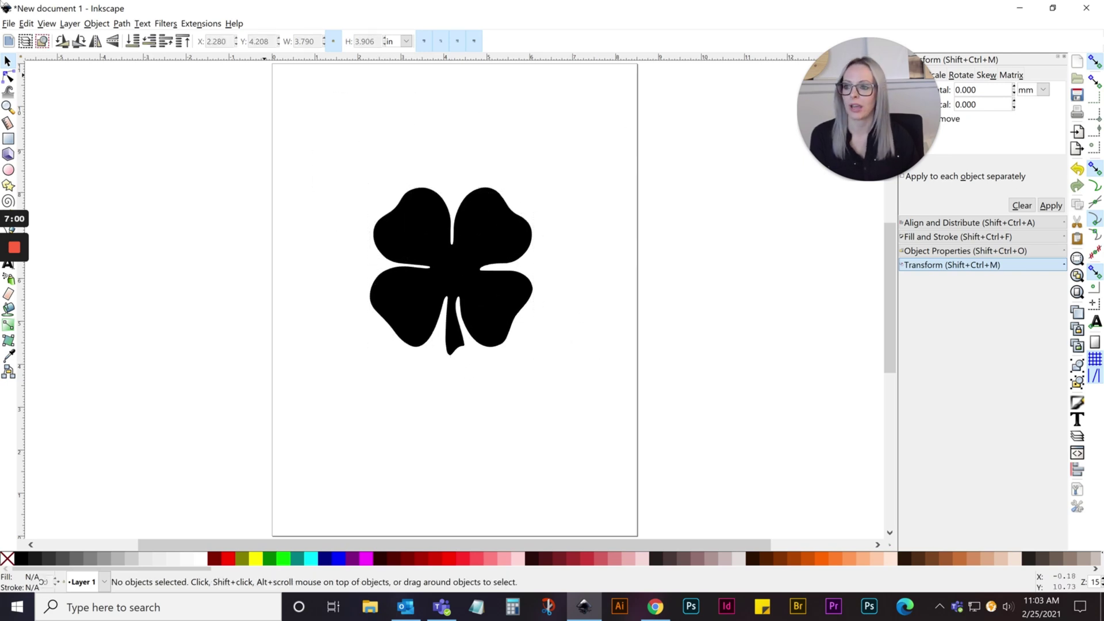
Step: Open Distressed_Patterns.svg from the Desktop and zoom to fit its page
left_click(8, 23)
left_click(28, 62)
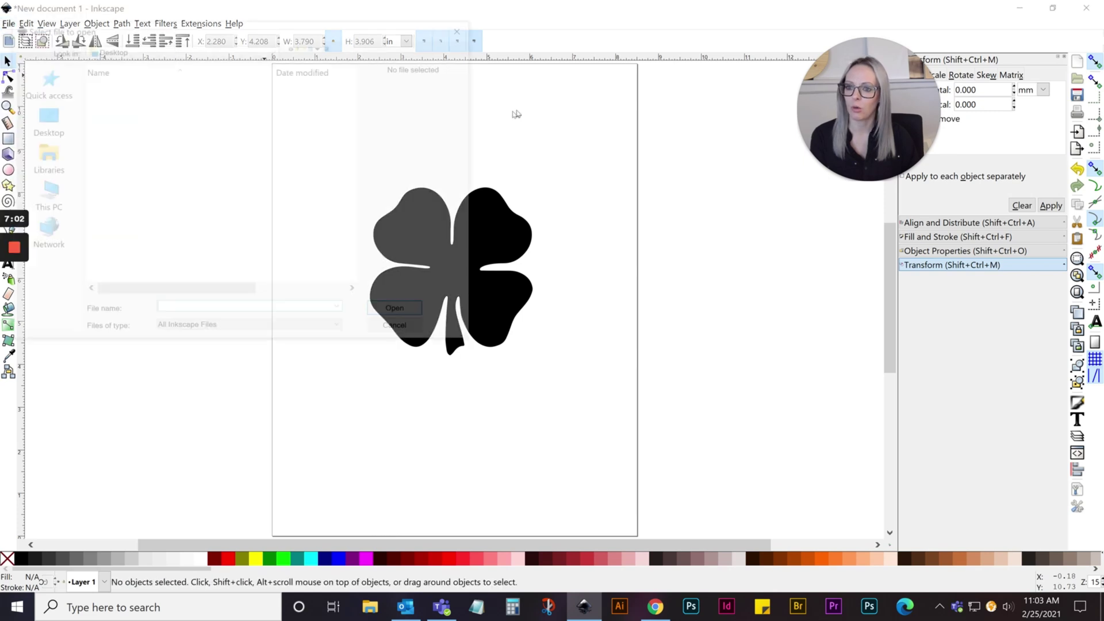
left_click(130, 100)
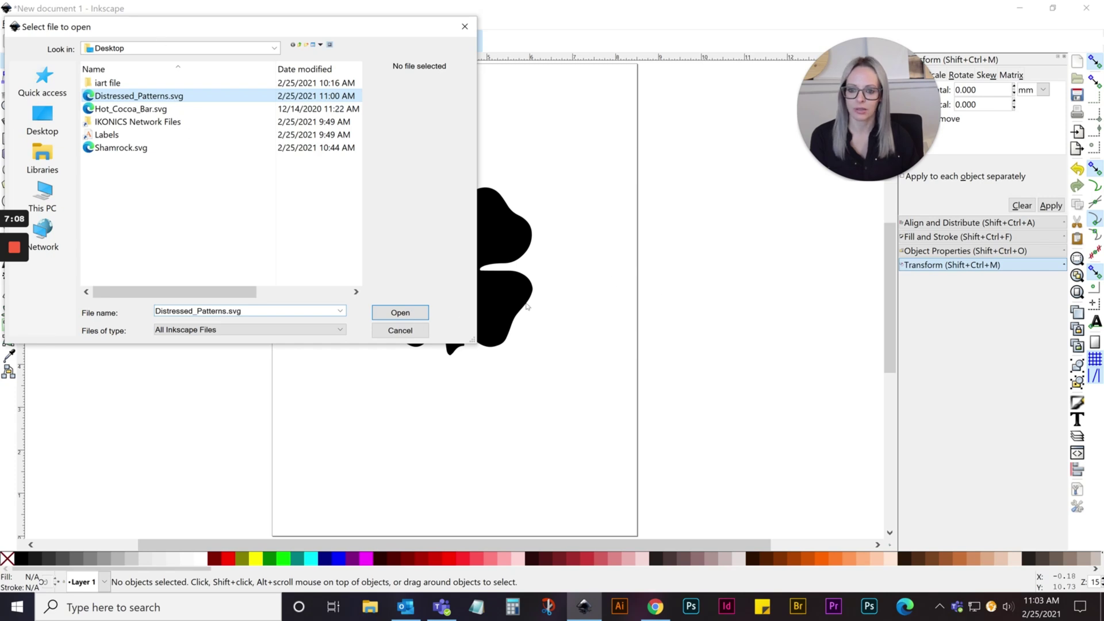
left_click(400, 312)
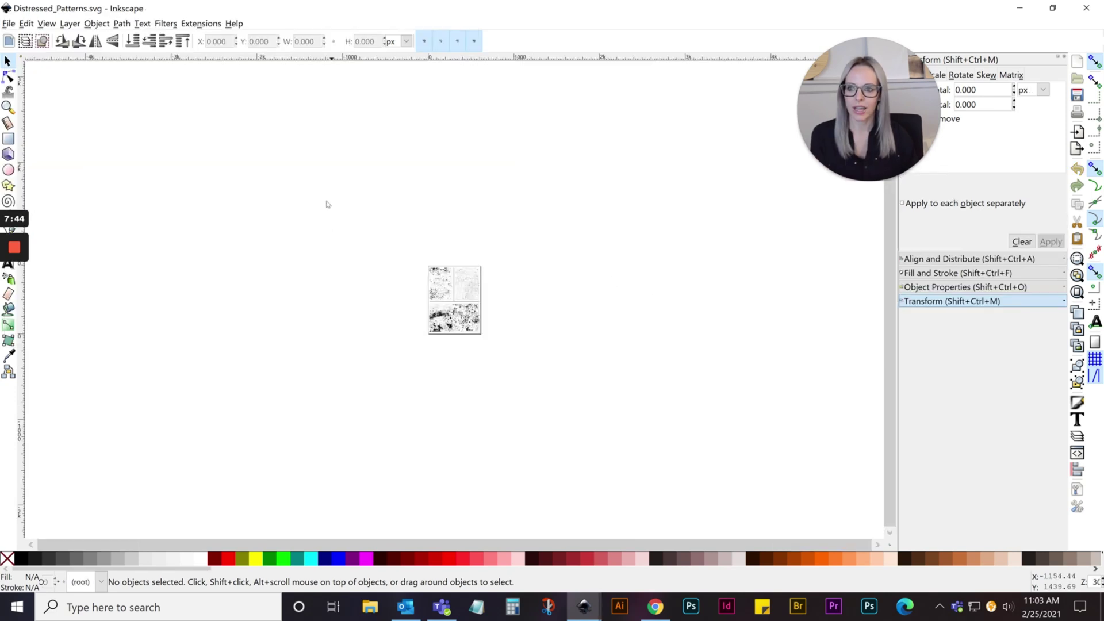
left_click(8, 107)
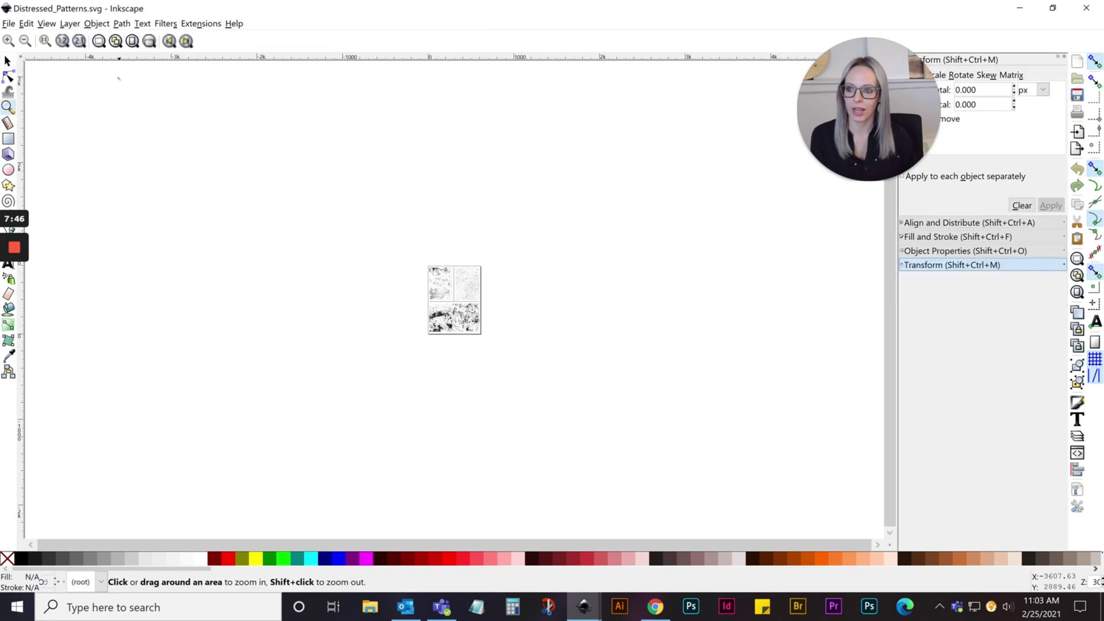
left_click(132, 41)
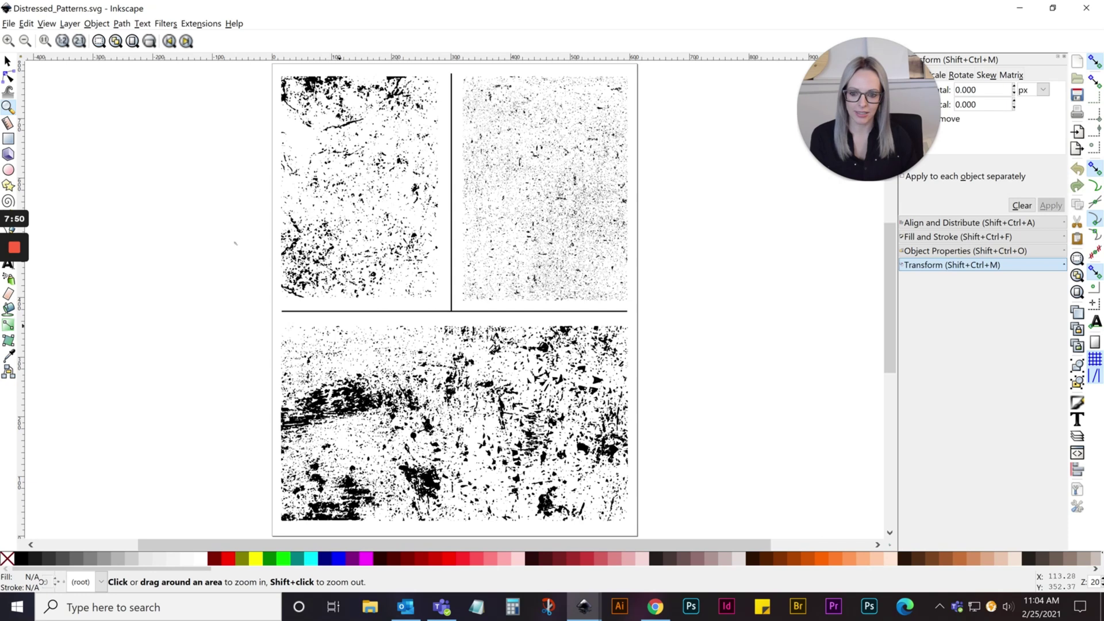
left_click(48, 23)
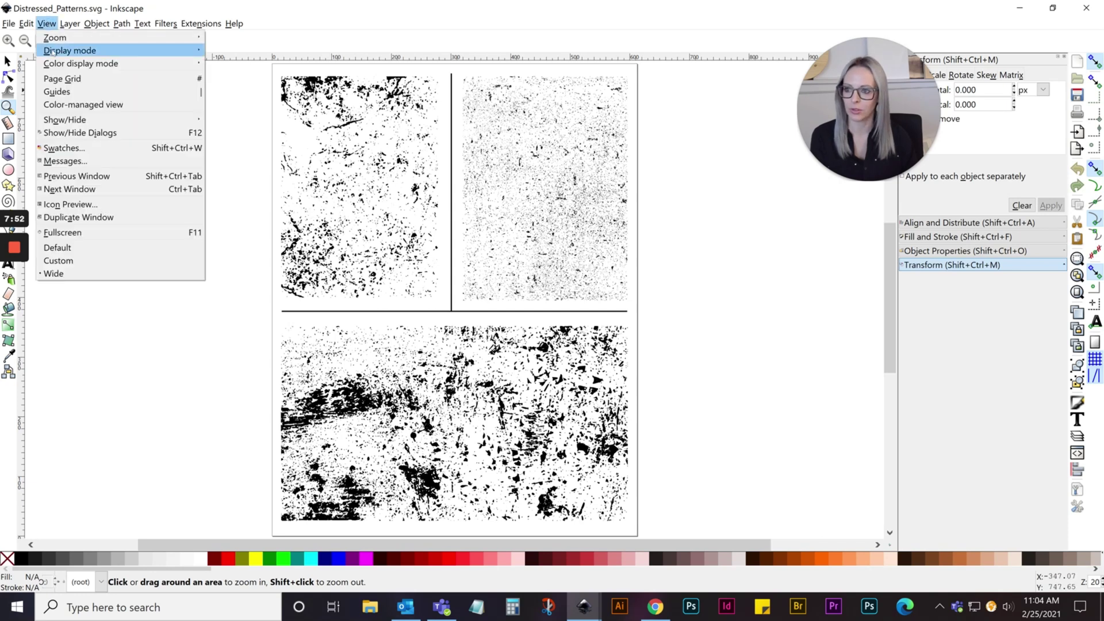
mouse_move(53, 54)
left_click(236, 89)
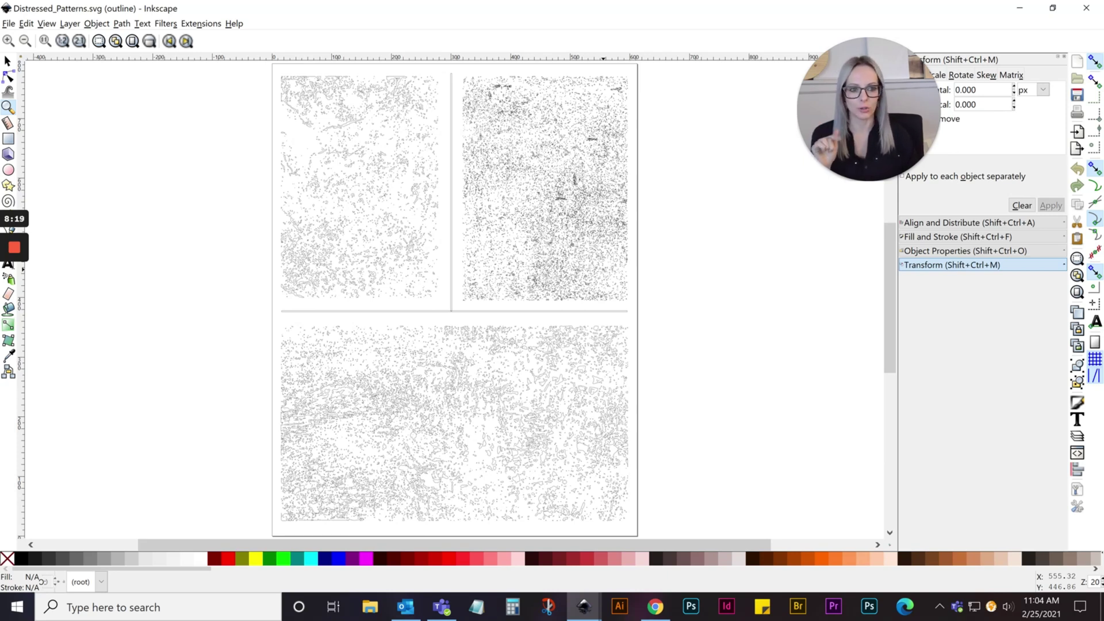
left_click(27, 23)
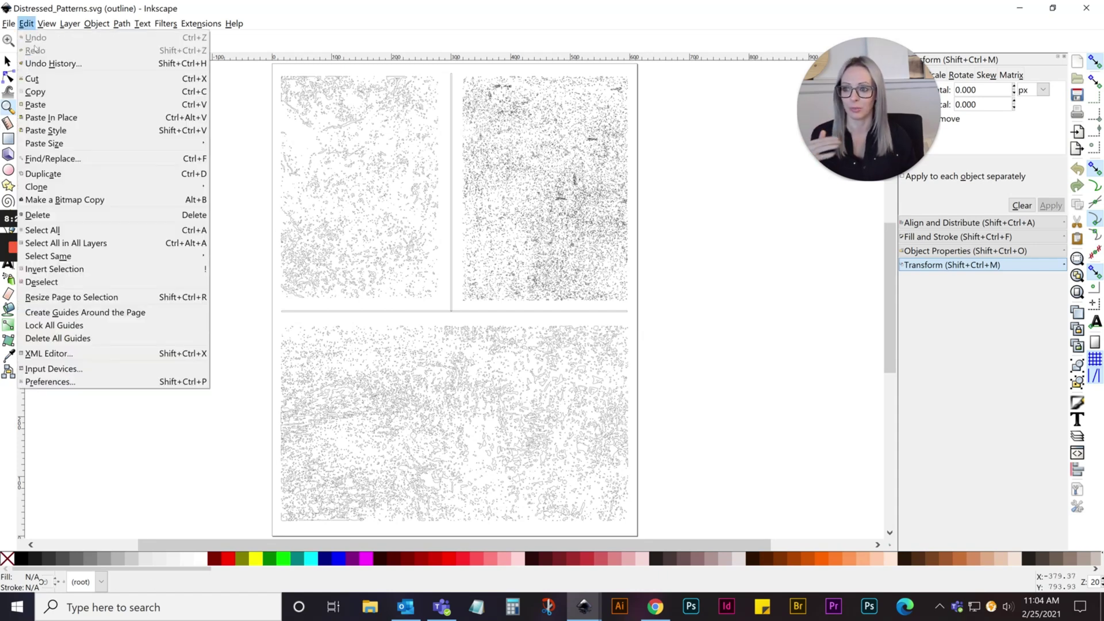
mouse_move(46, 23)
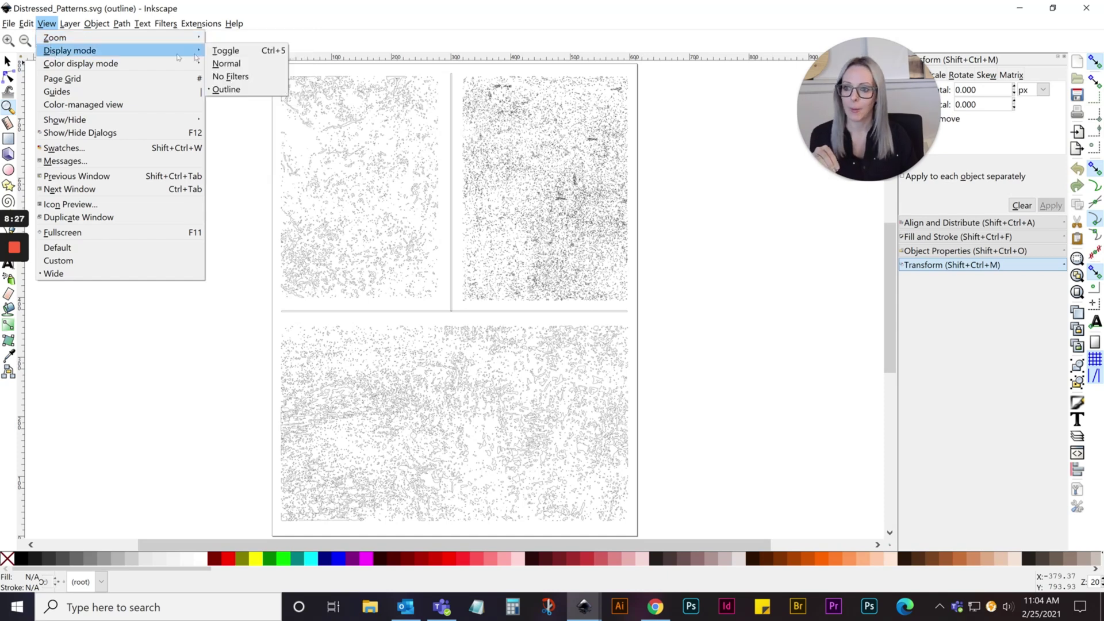
left_click(227, 61)
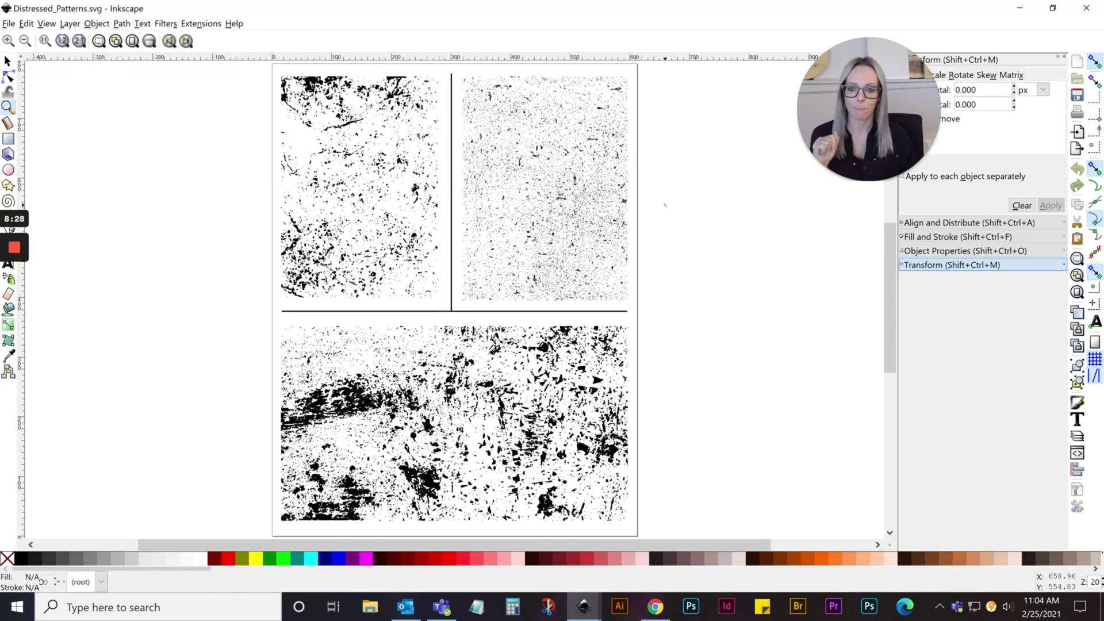
left_click(8, 61)
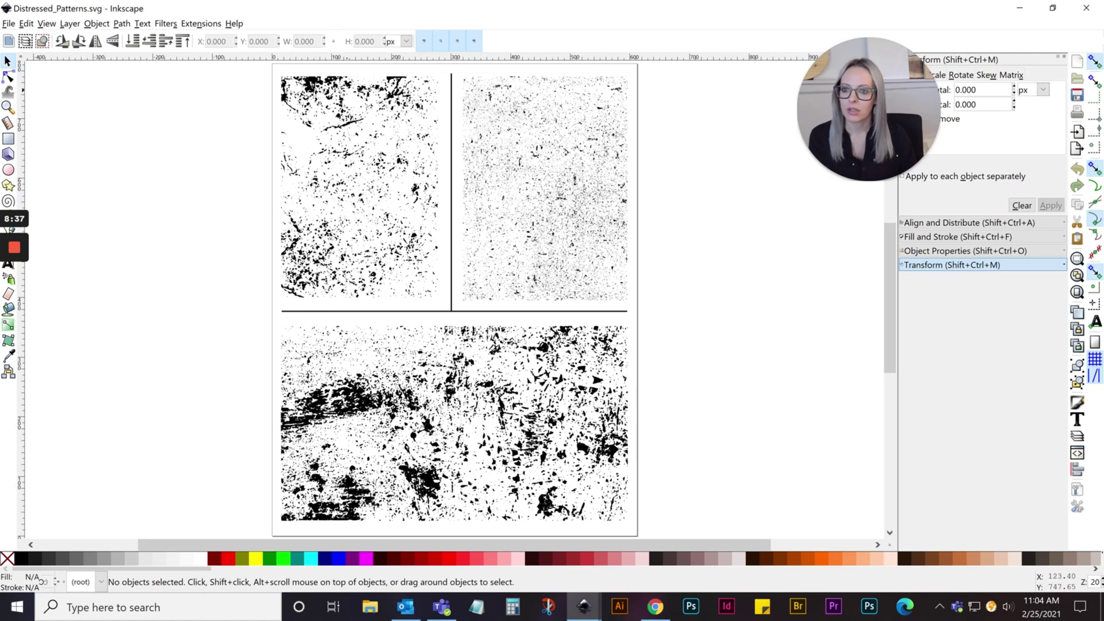
Step: Copy the top-left distress texture group from Distressed_Patterns.svg
left_click(314, 79)
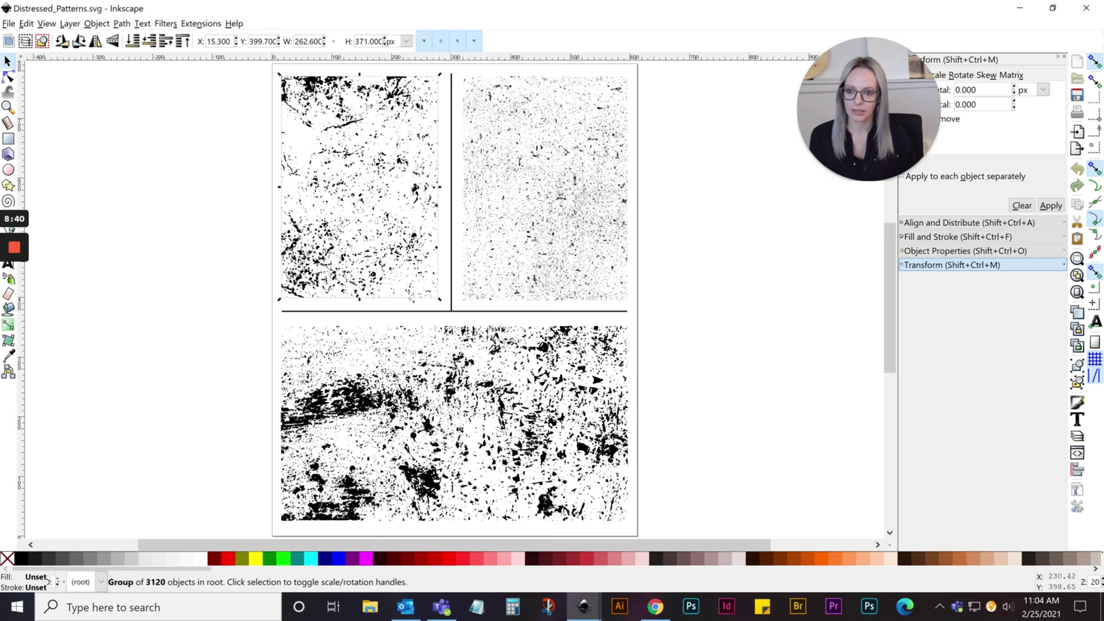
right_click(362, 202)
left_click(389, 251)
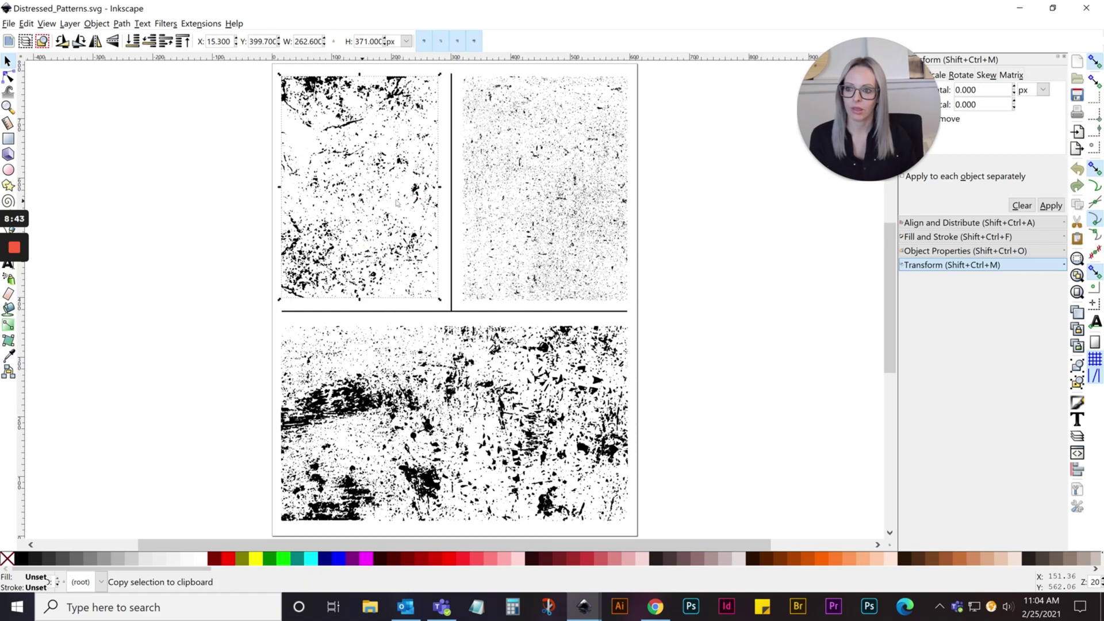
Step: Paste the texture into New document 1 and enlarge it to about 6.072 × 8.578 in over the clover
mouse_move(591, 608)
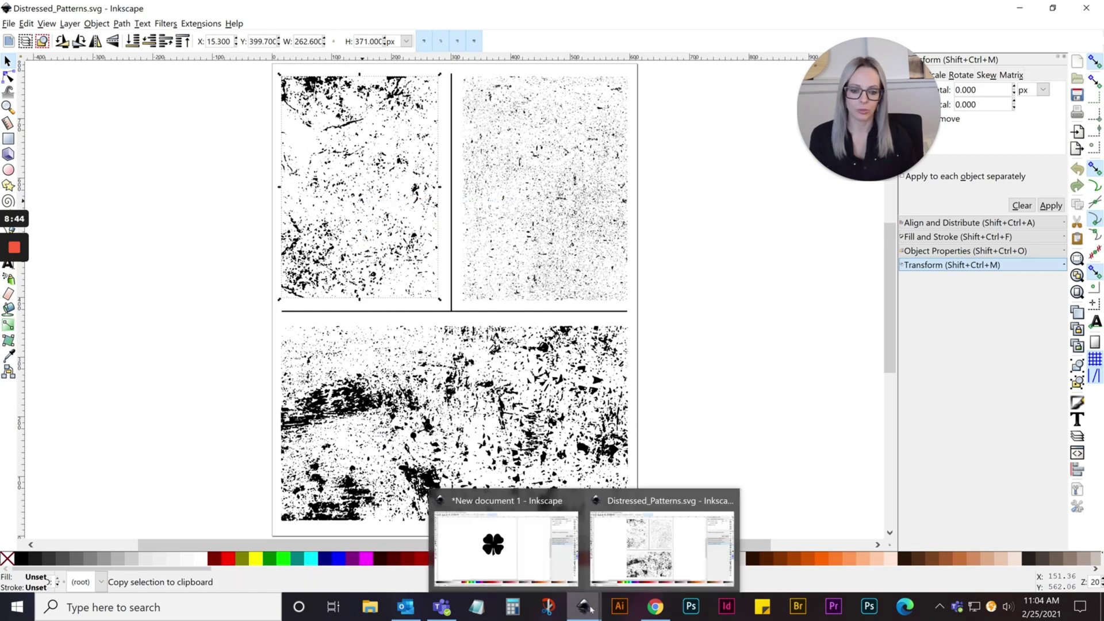
left_click(509, 543)
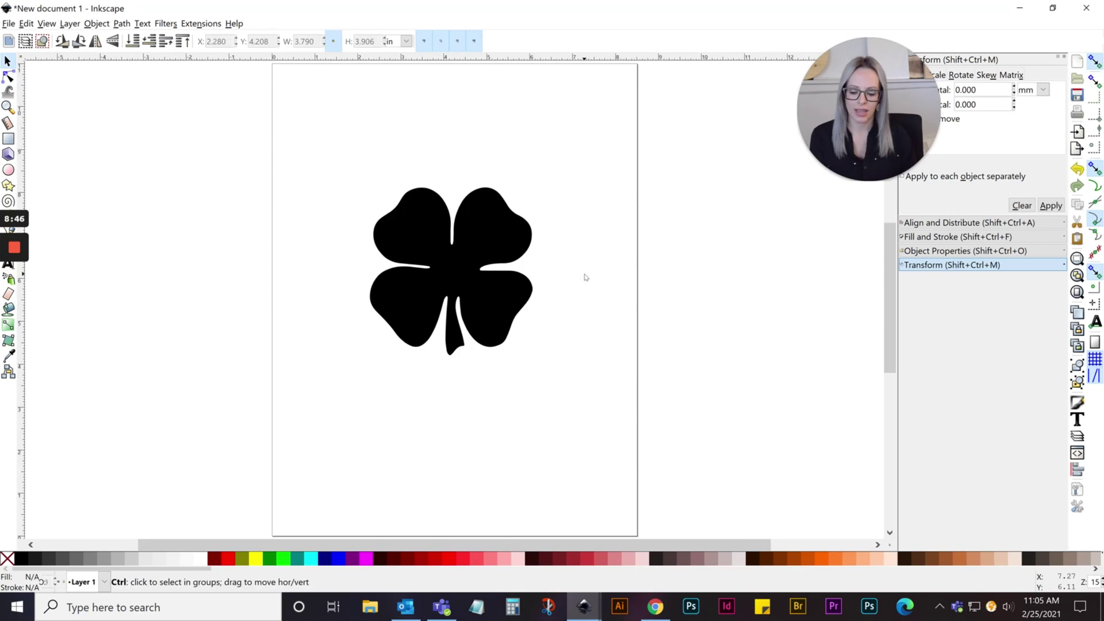
right_click(434, 113)
left_click(451, 173)
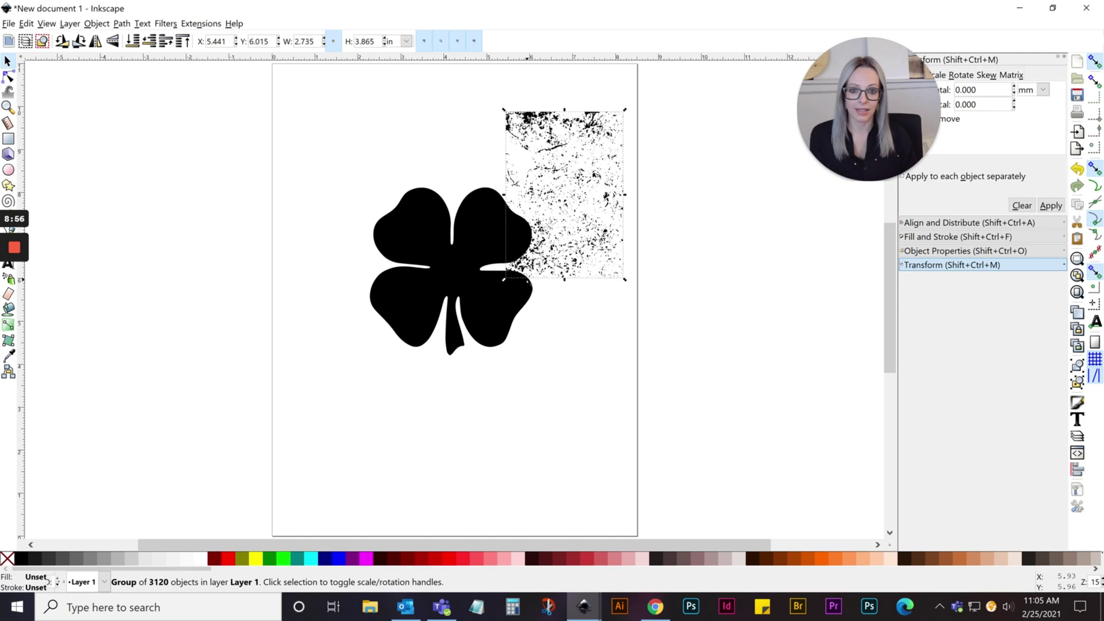
left_click_drag(503, 281, 362, 479)
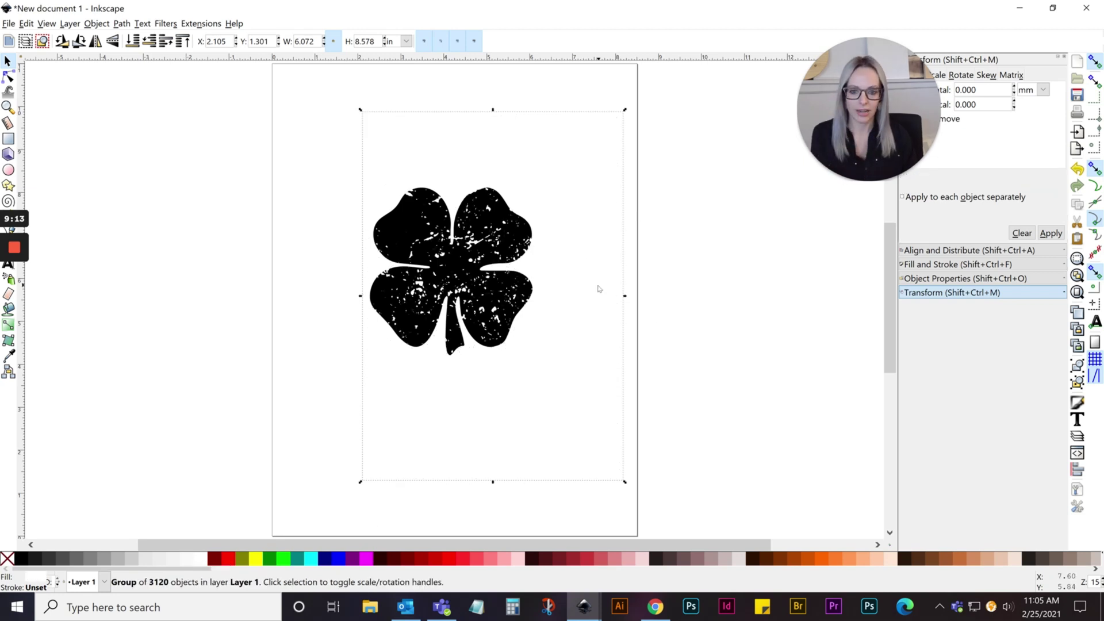
Step: Reposition the white speckle texture over the upright shamrock, undoing the trial rotation
left_click_drag(536, 325, 485, 209)
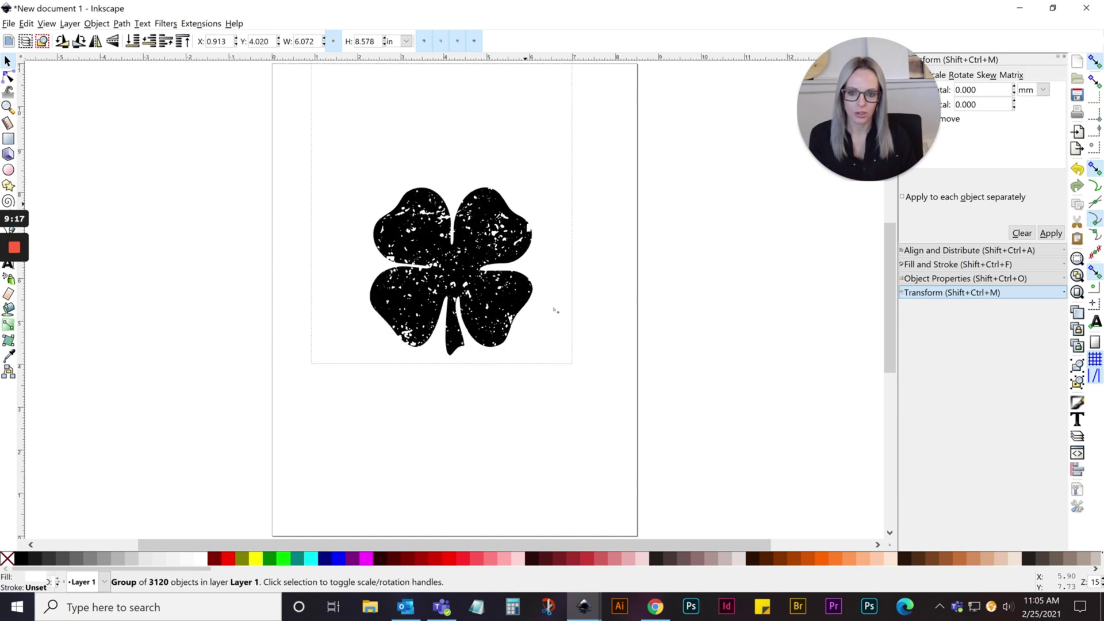
key("ctrl+z")
key("ctrl+z")
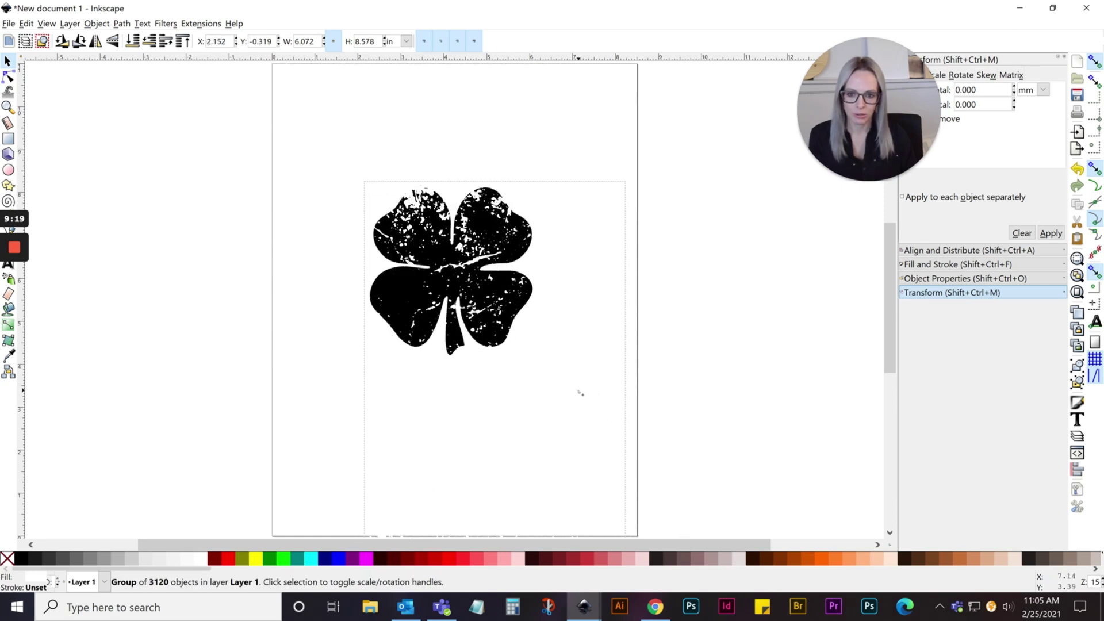
left_click_drag(580, 189, 516, 373)
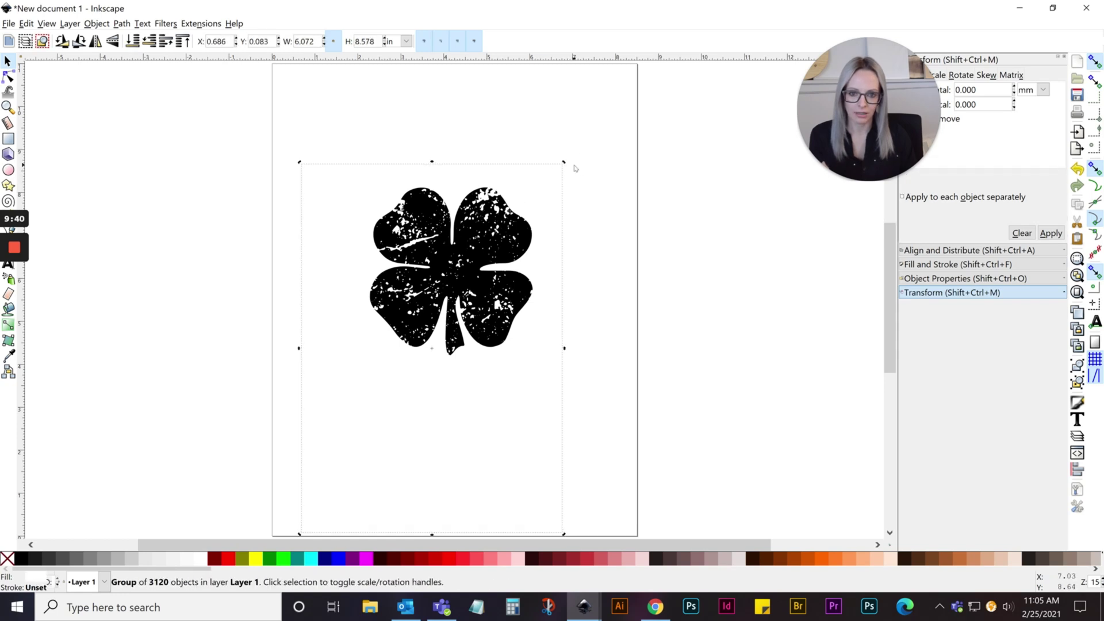
left_click_drag(564, 163, 598, 195)
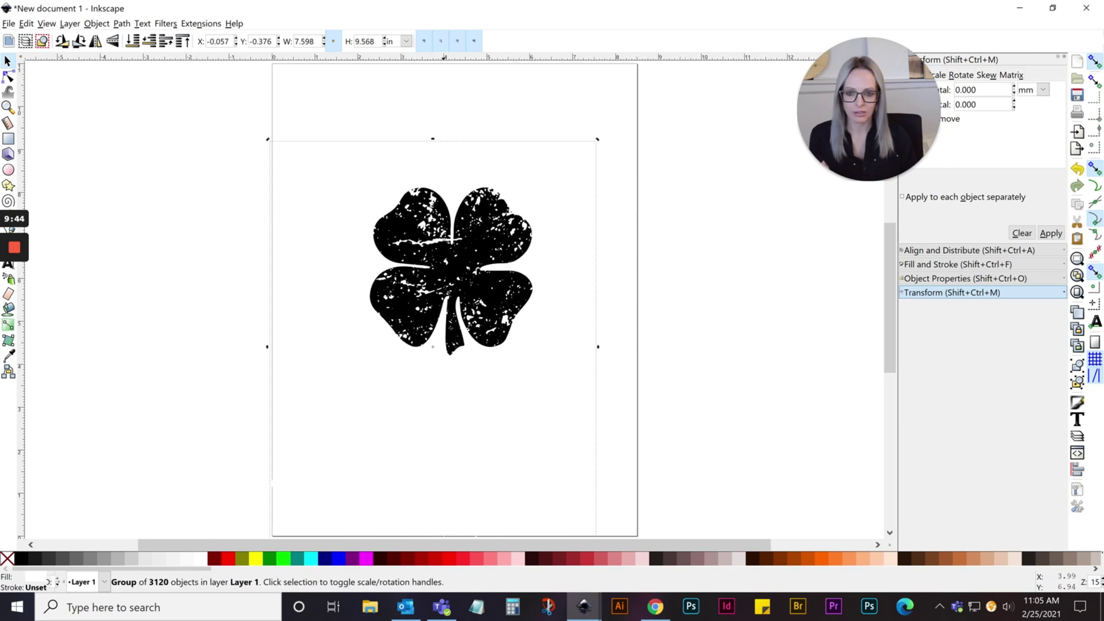
key("ctrl+z")
key("ctrl+z")
key("ctrl+z")
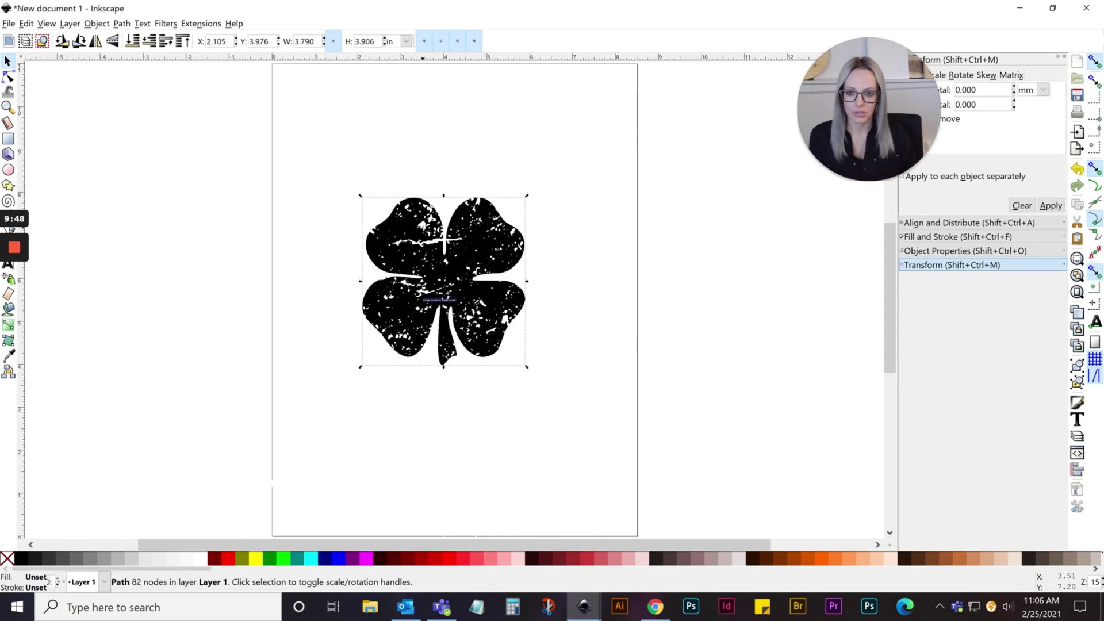
key("ctrl+z")
left_click_drag(451, 148, 513, 203)
left_click_drag(596, 295, 577, 345)
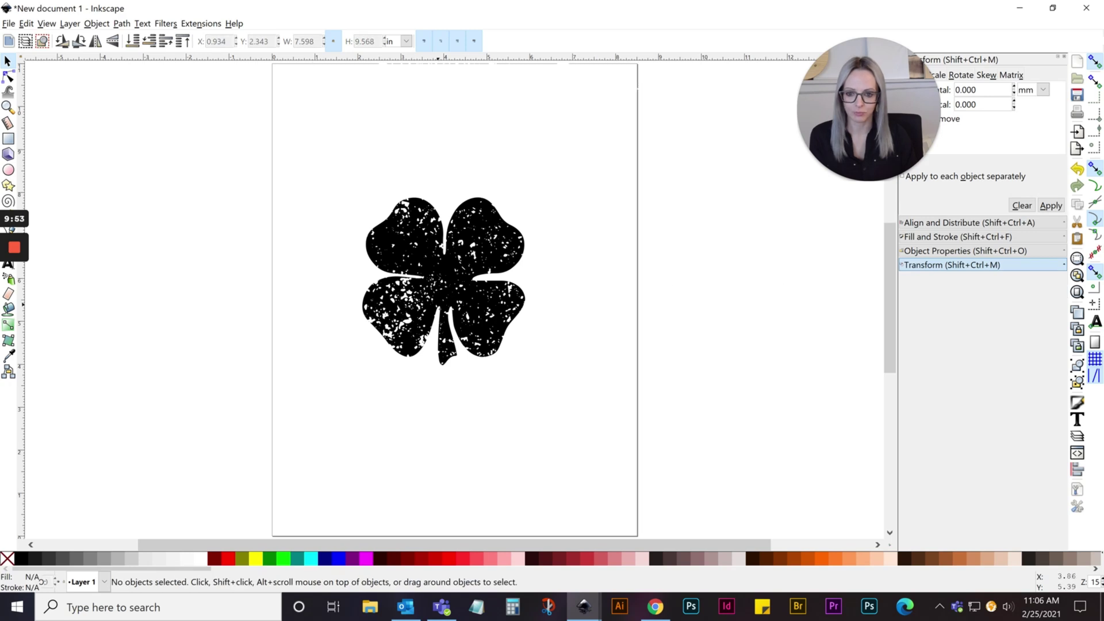
Step: Move the shamrock toward the page top and type 'MAMA' below it
left_click(401, 307)
left_click_drag(256, 220, 566, 368)
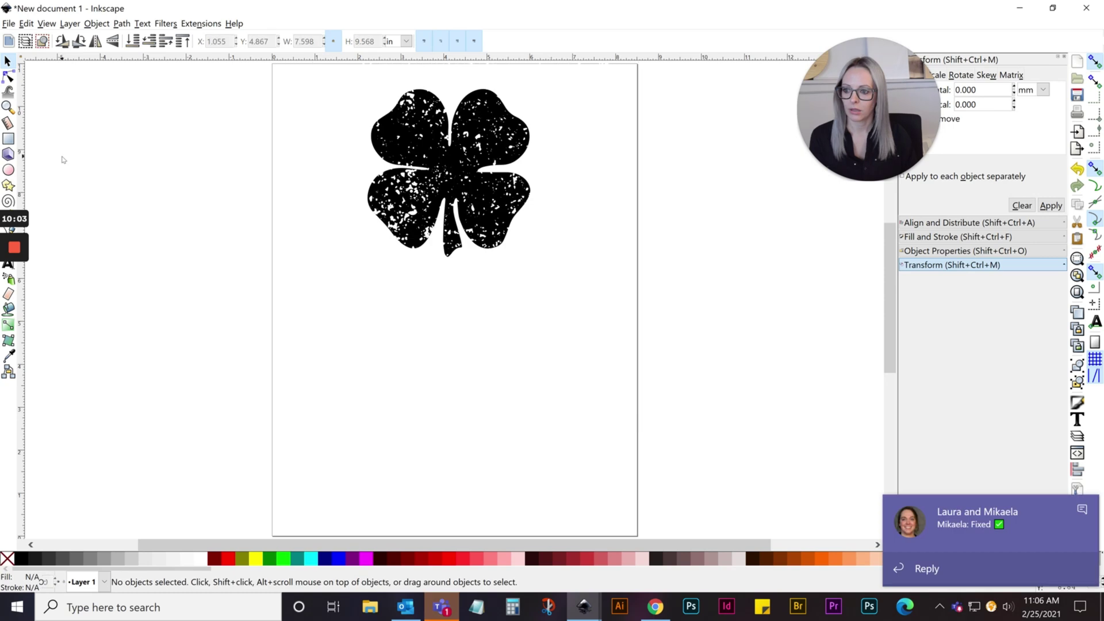
key("t")
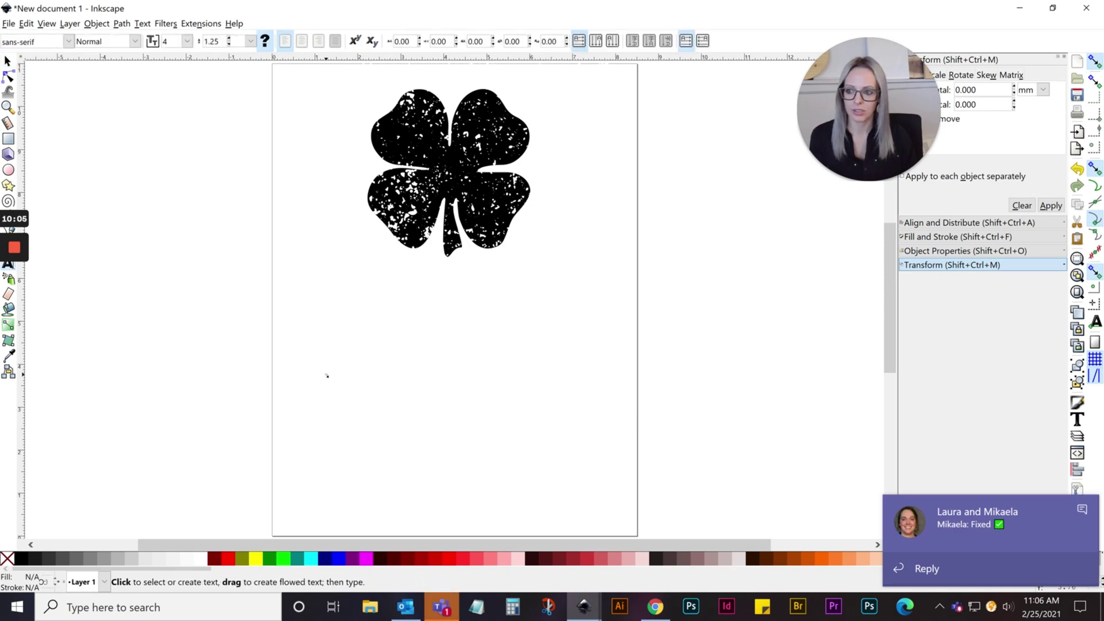
left_click(354, 373)
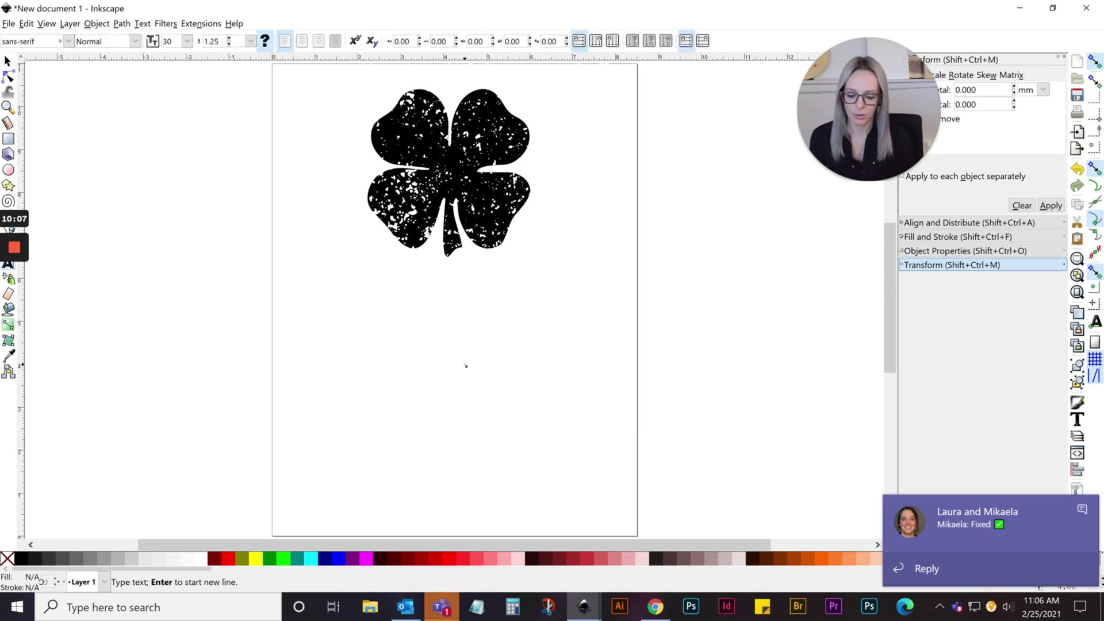
type("MAMA")
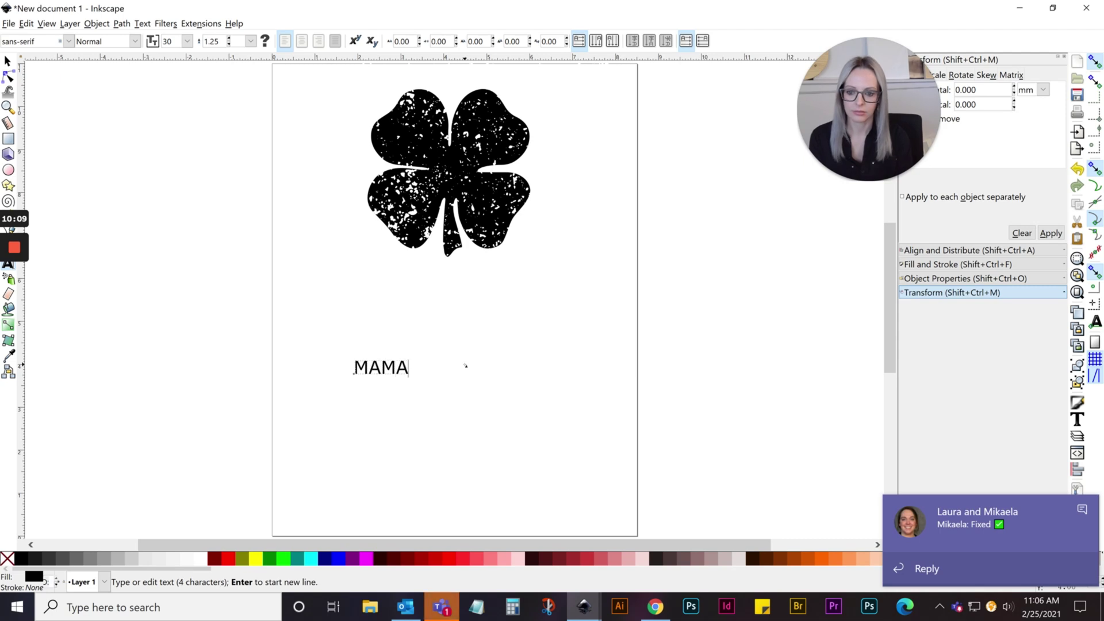
Step: Set MAMA in the COCOGOOSE font and scale it to about 4.945 × 1.085 in
key("ctrl+a")
left_click(68, 42)
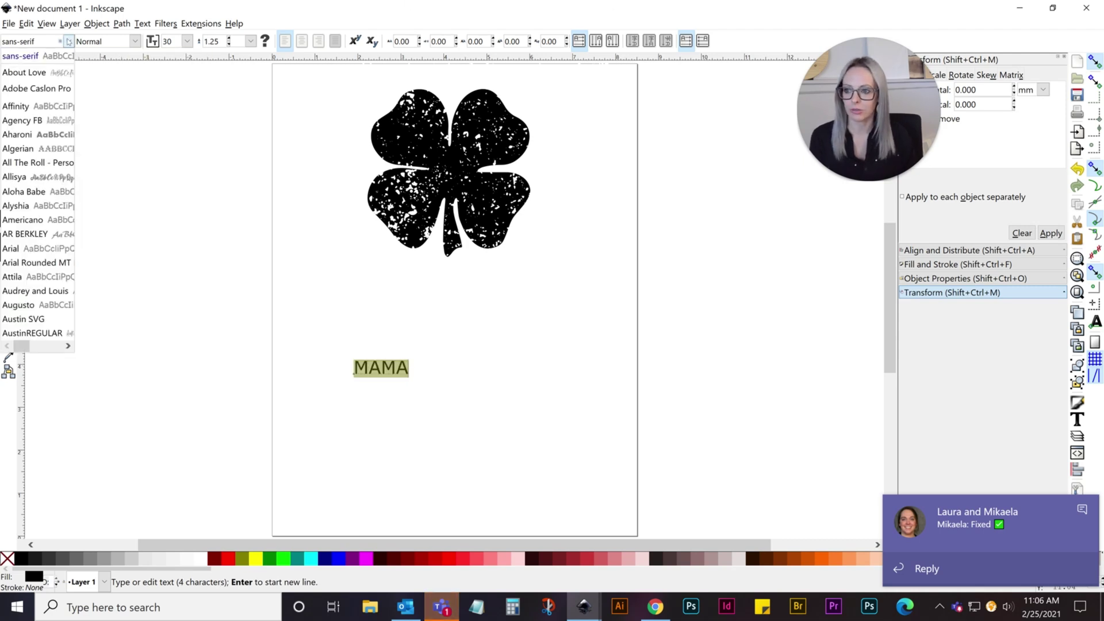
scroll(68, 87, "down", 20)
scroll(68, 87, "down", 15)
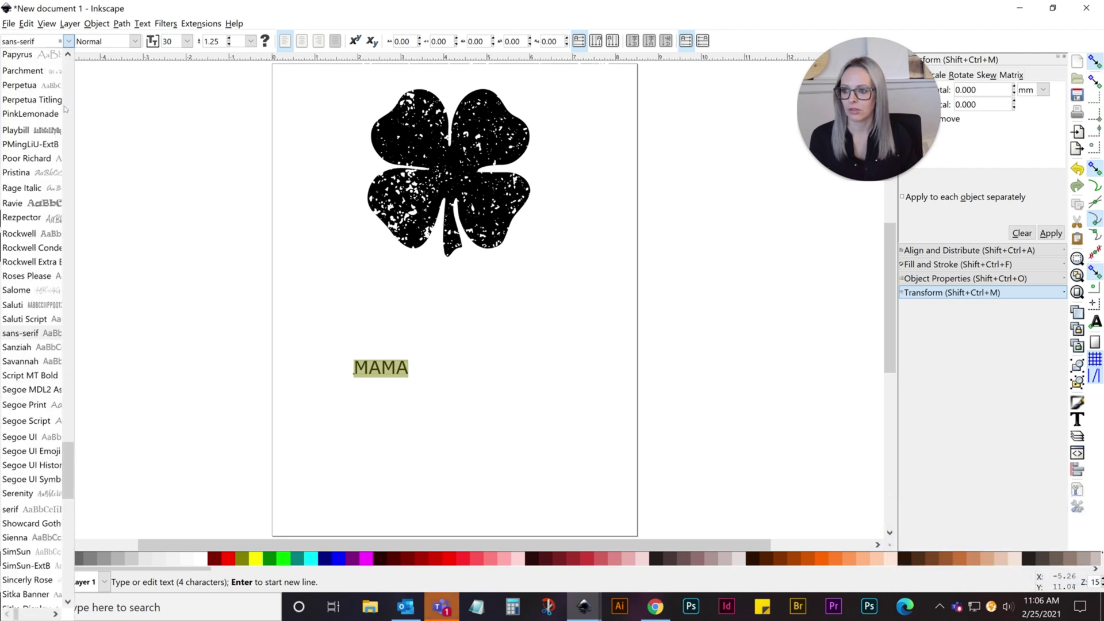
left_click(35, 41)
left_click_drag(34, 41, 3, 41)
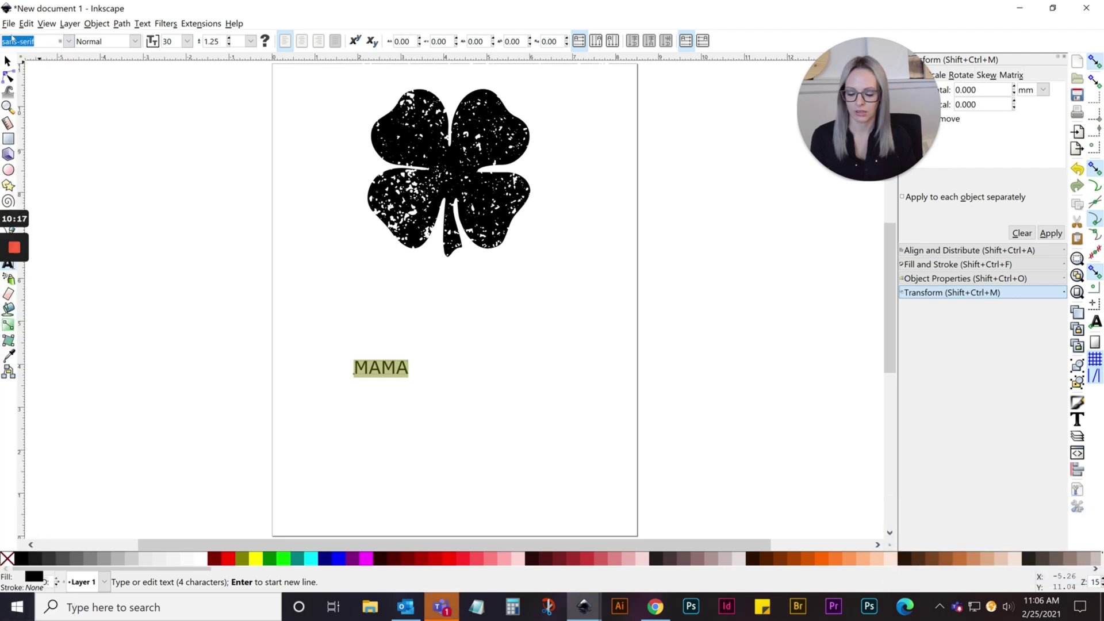
type("coco")
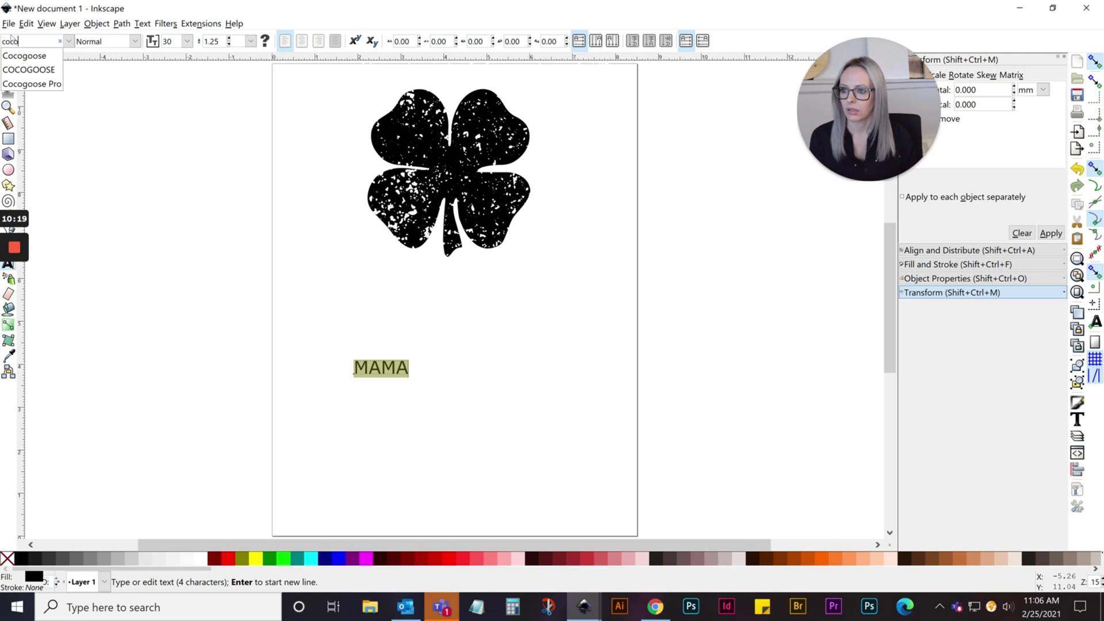
left_click(28, 69)
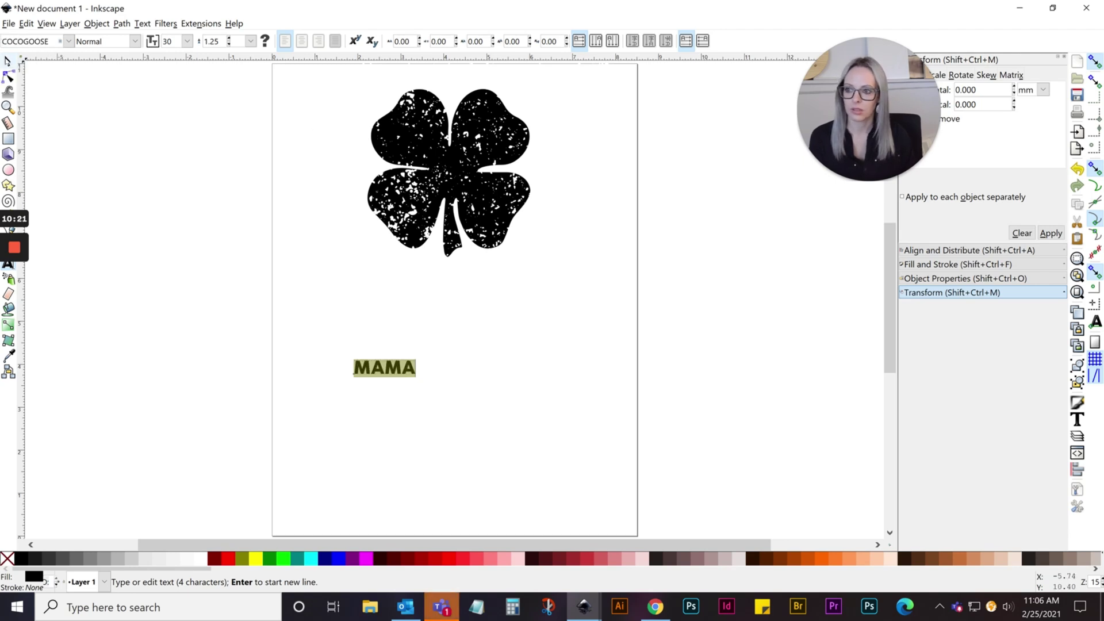
left_click(7, 61)
left_click_drag(417, 378, 569, 438)
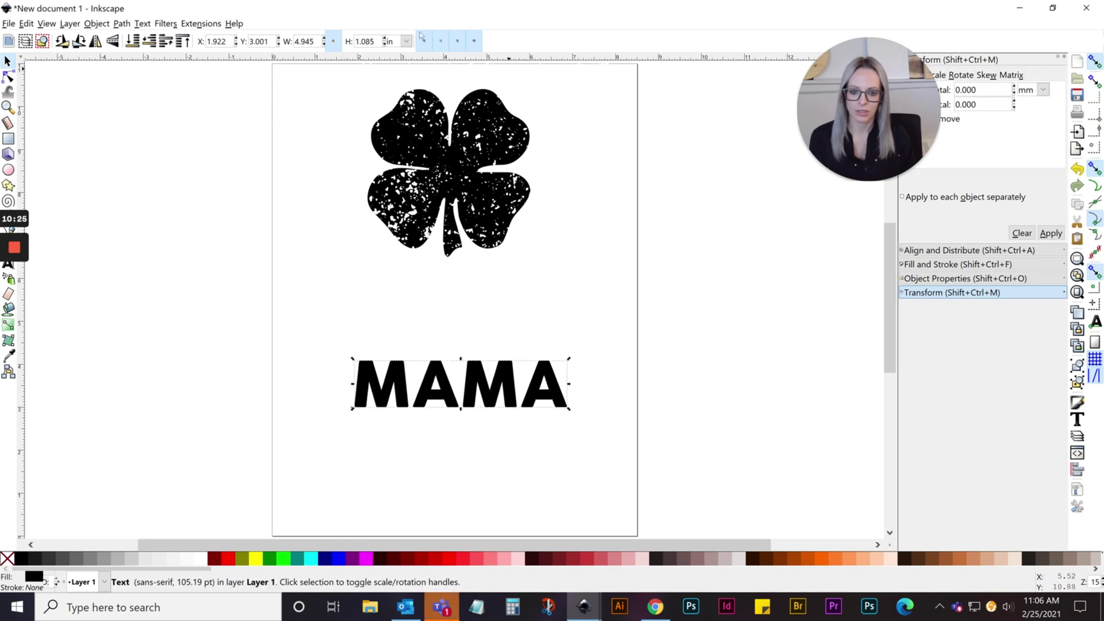
Step: Set MAMA's width to 6 in (6.000 × 1.316 in) and move it near the page bottom
double_click(304, 42)
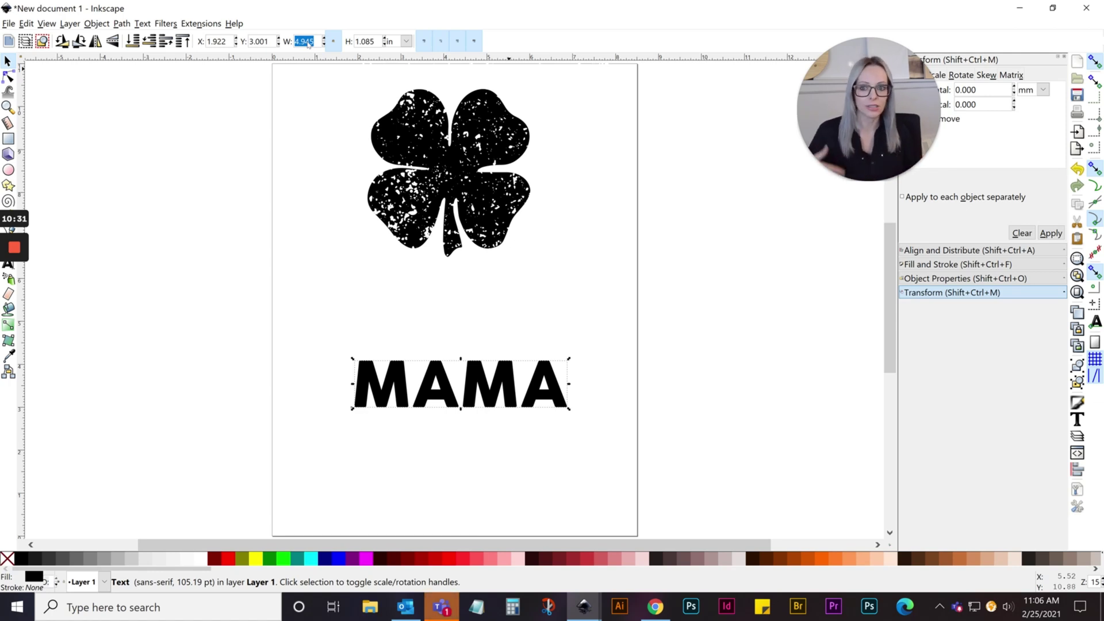
type("5")
key("Return")
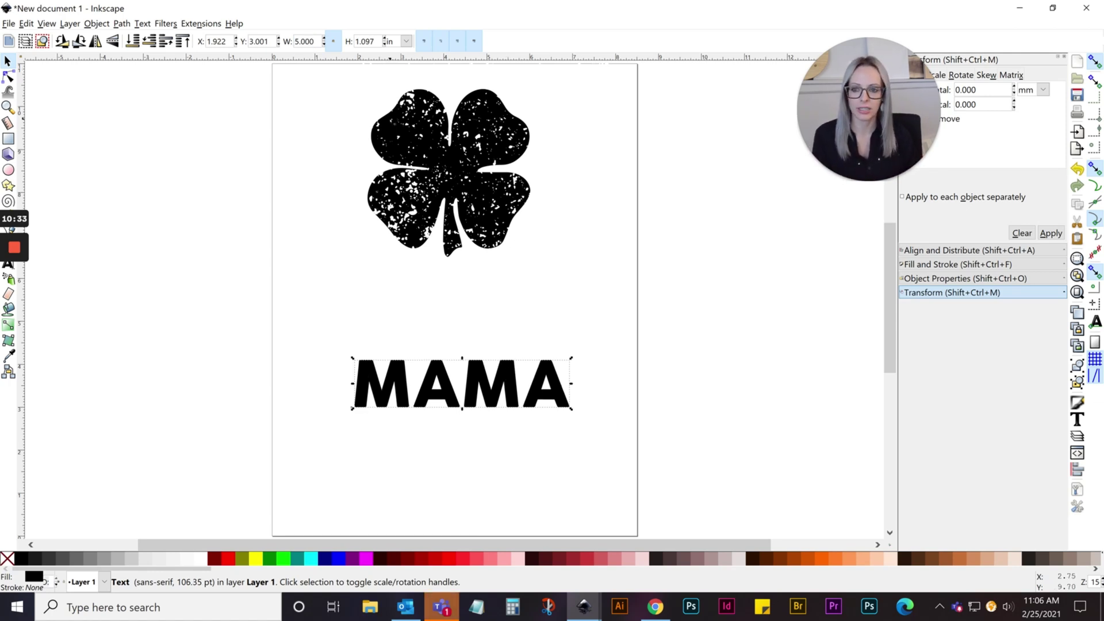
type("6")
key("Return")
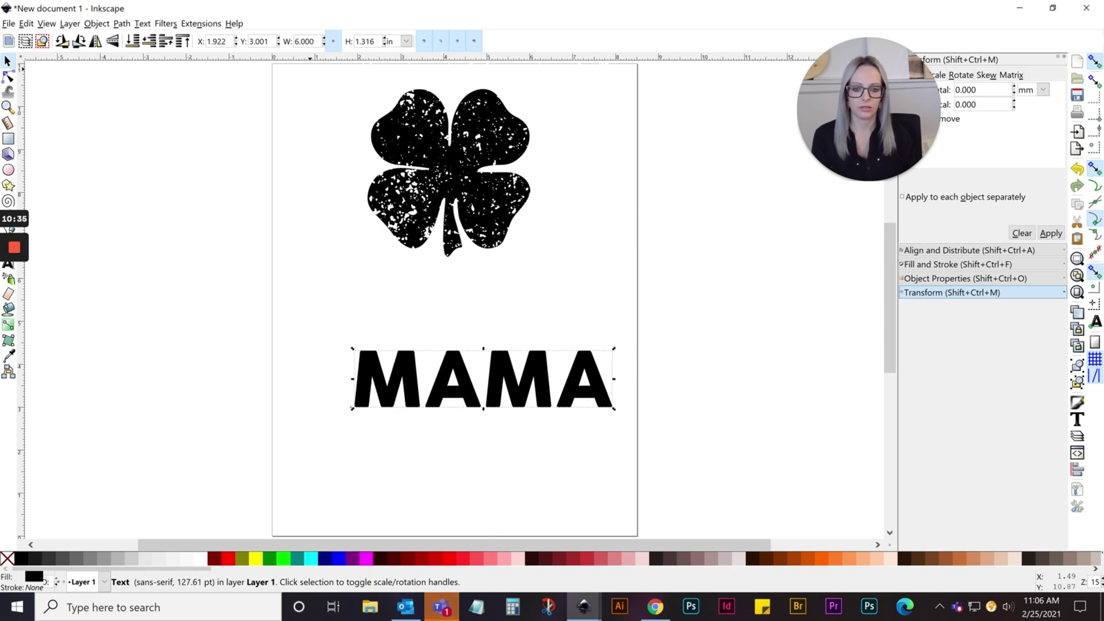
left_click_drag(524, 404, 500, 456)
left_click(766, 275)
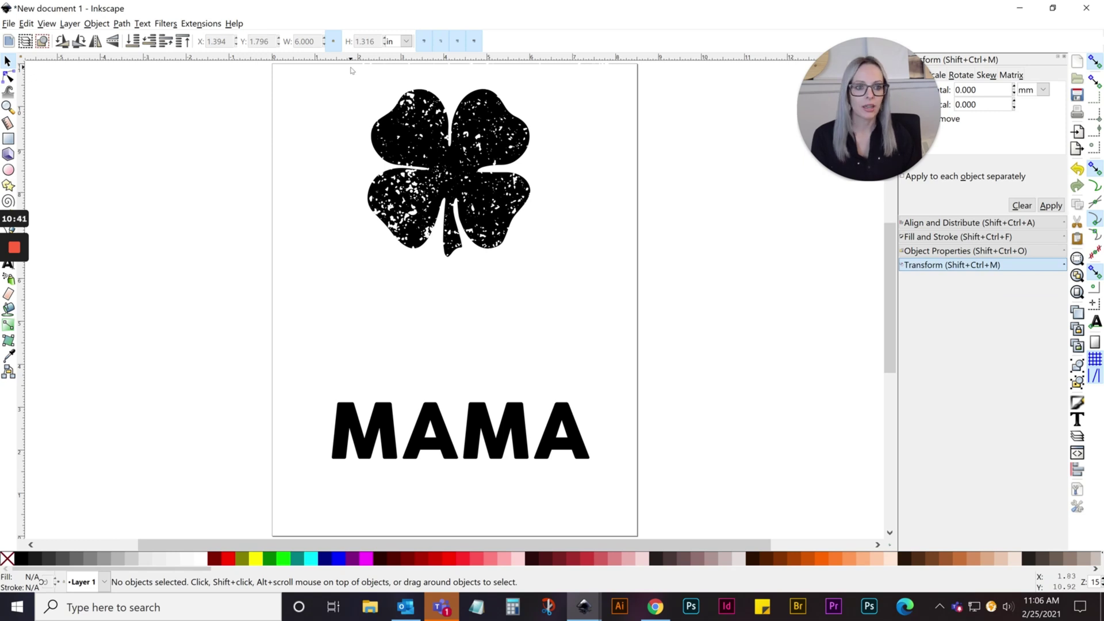
left_click(428, 150)
left_click(97, 90)
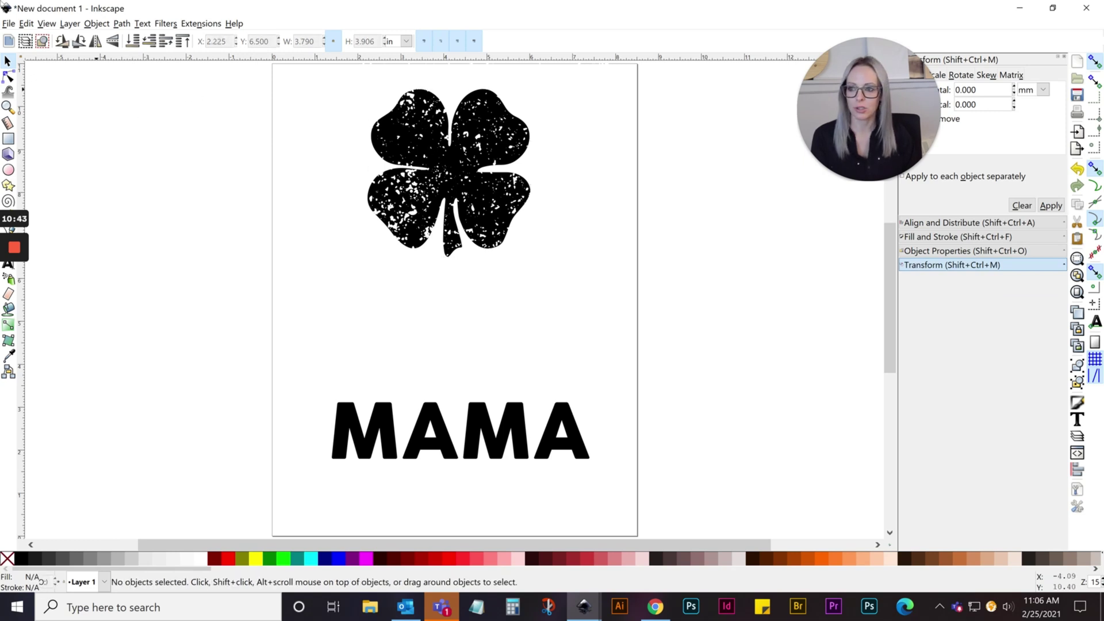
Step: Open Distressed_Patterns.svg from the recent files list
left_click(9, 24)
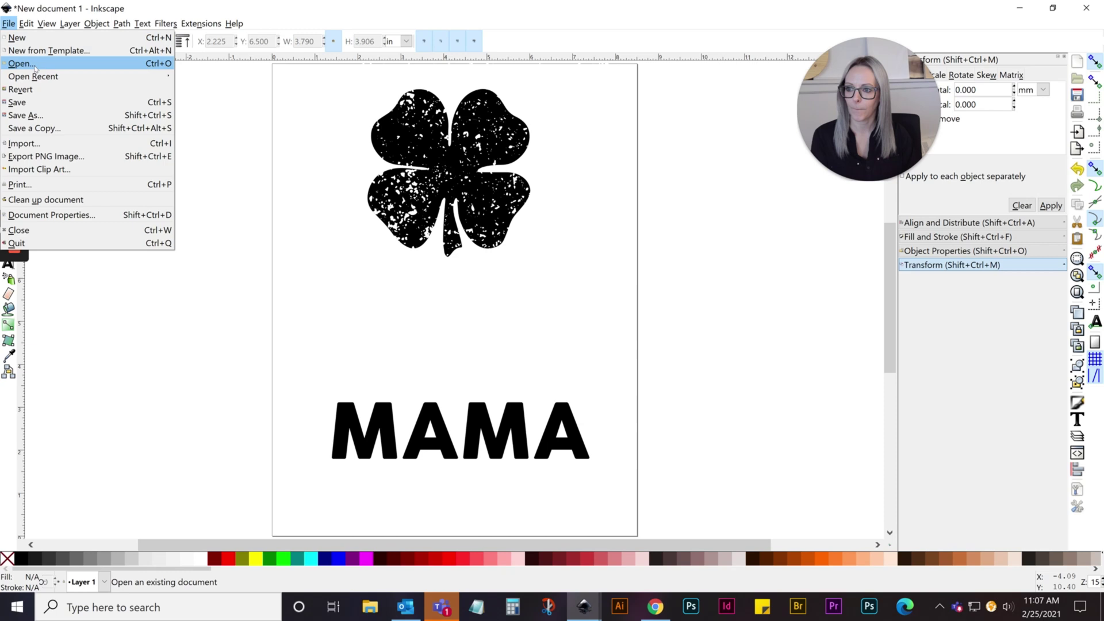
mouse_move(33, 80)
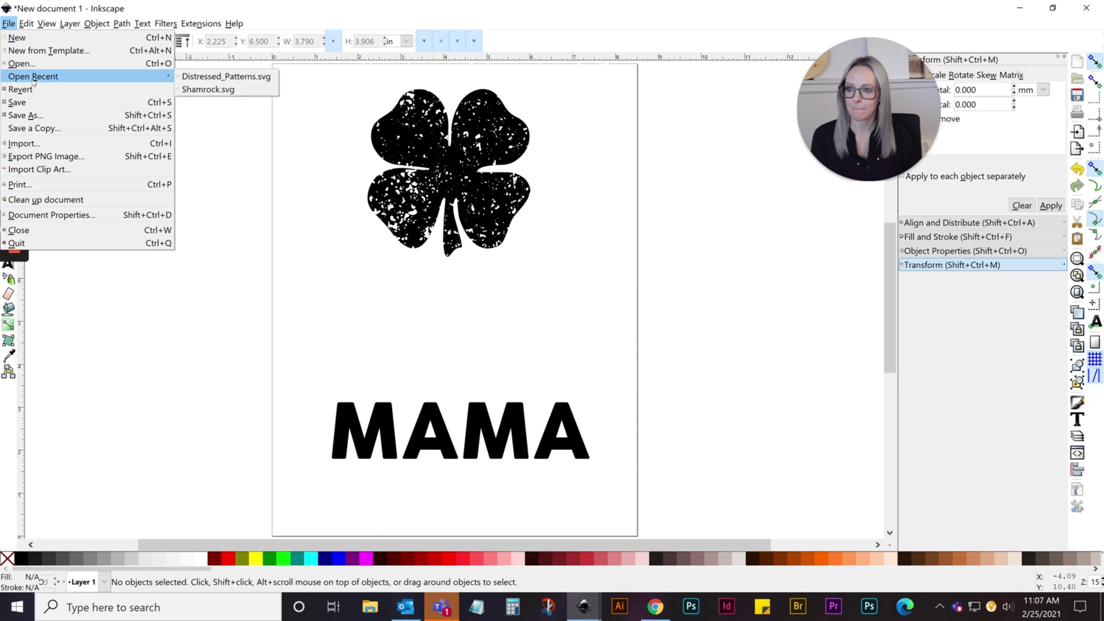
left_click(256, 76)
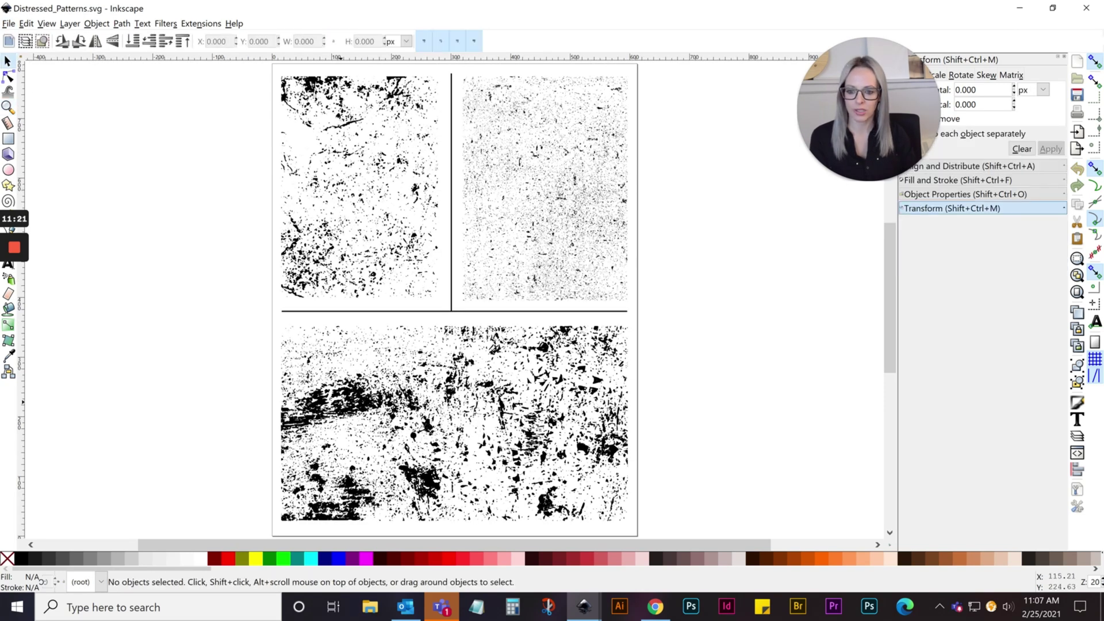
Step: Copy the wide bottom distress texture and return to New document 1
left_click(363, 365)
key("ctrl")
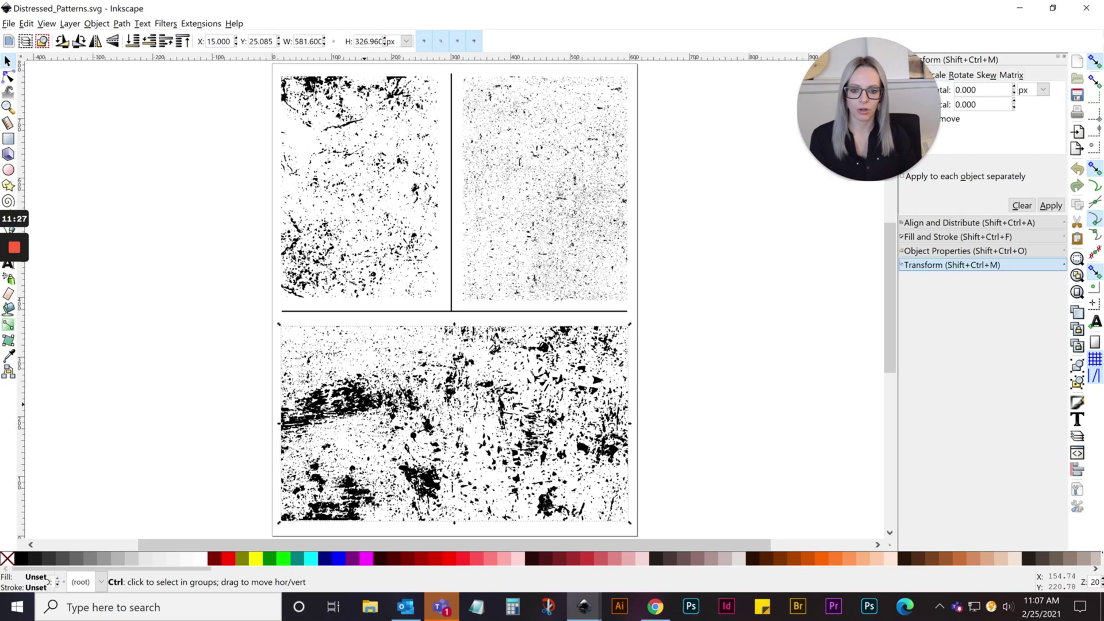
right_click(505, 81)
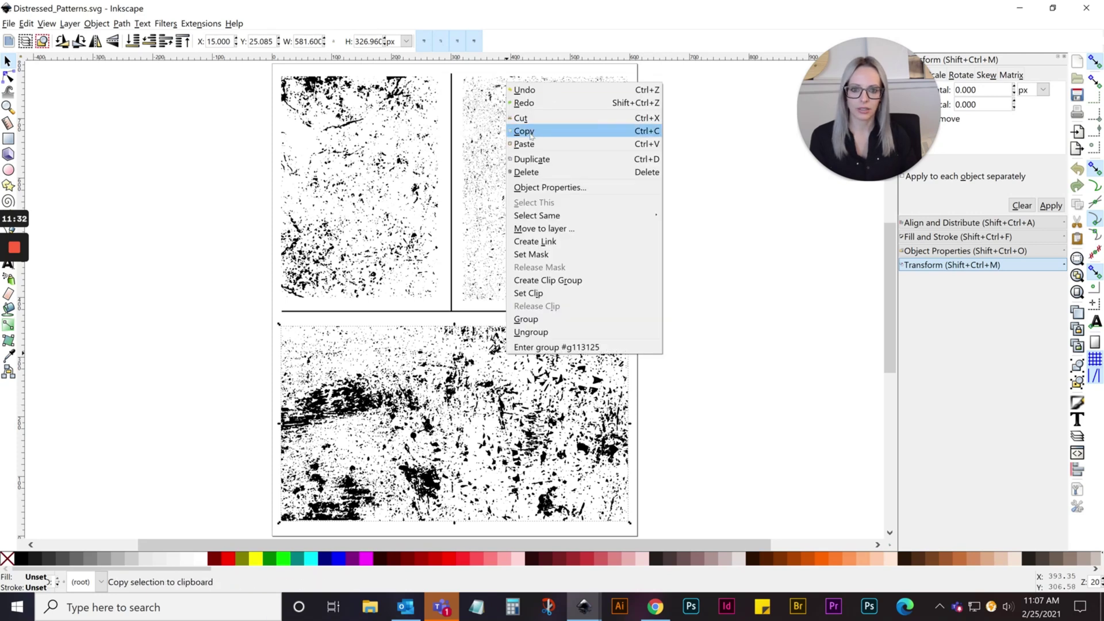
left_click(529, 123)
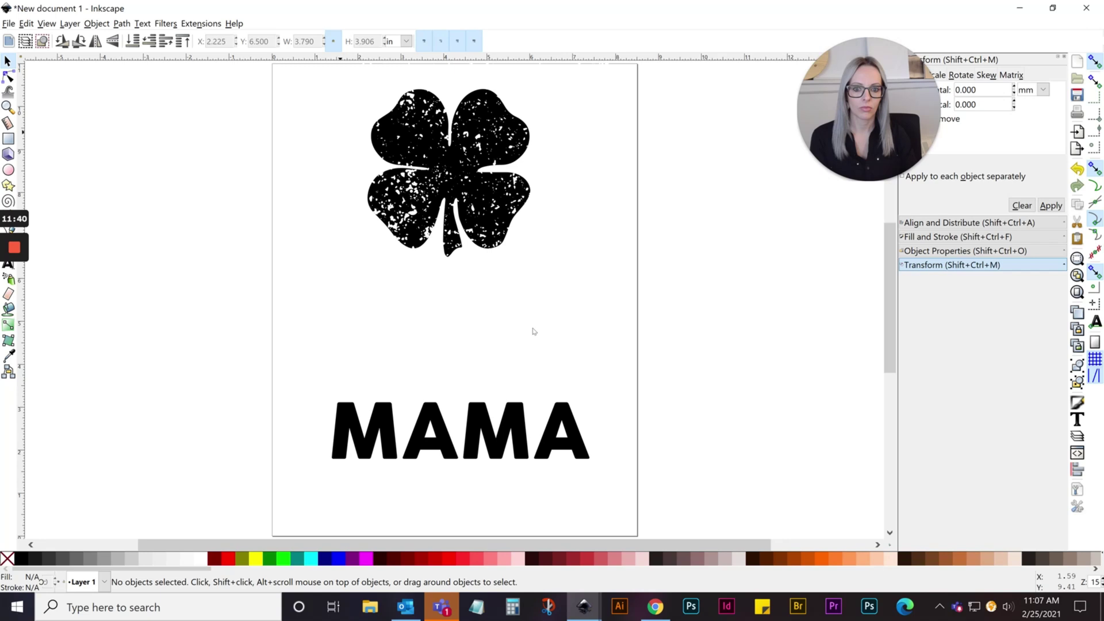
right_click(556, 298)
left_click(775, 335)
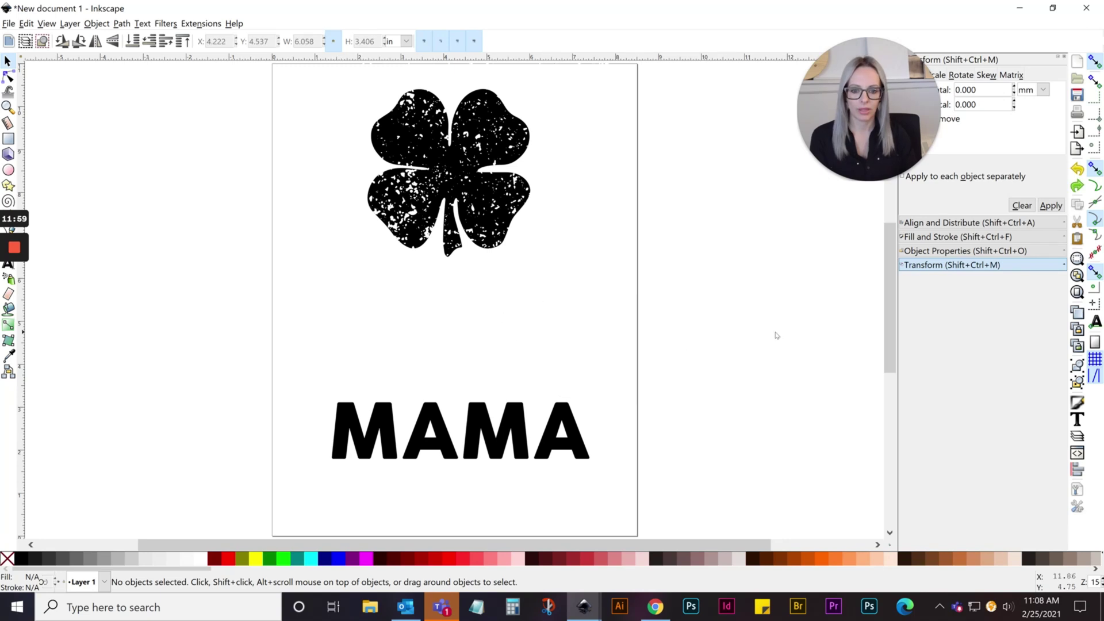
Step: Paste the copied bottom texture into the document and fill it white
right_click(523, 310)
left_click(542, 371)
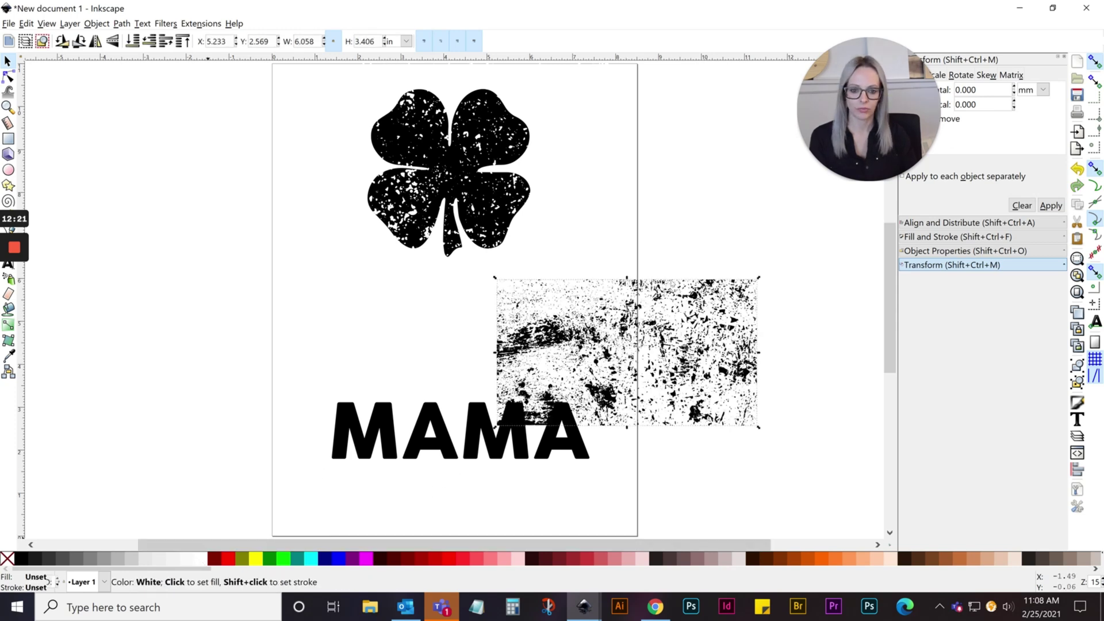
left_click(199, 561)
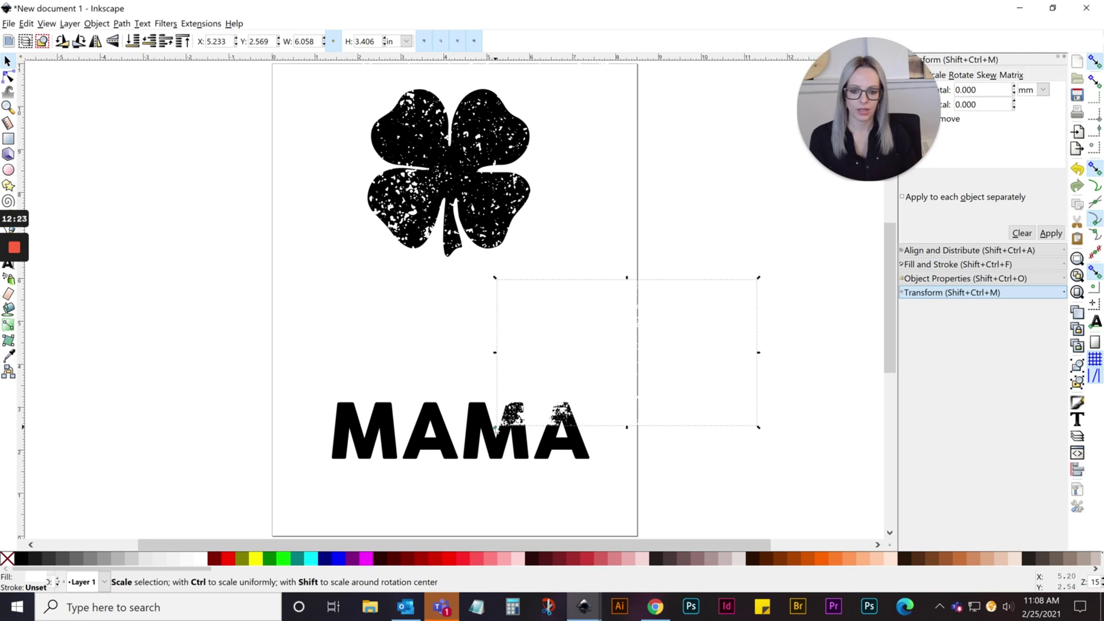
Step: Scale the texture up to about 119% and position it over the whole word MAMA
left_click_drag(494, 427, 432, 462)
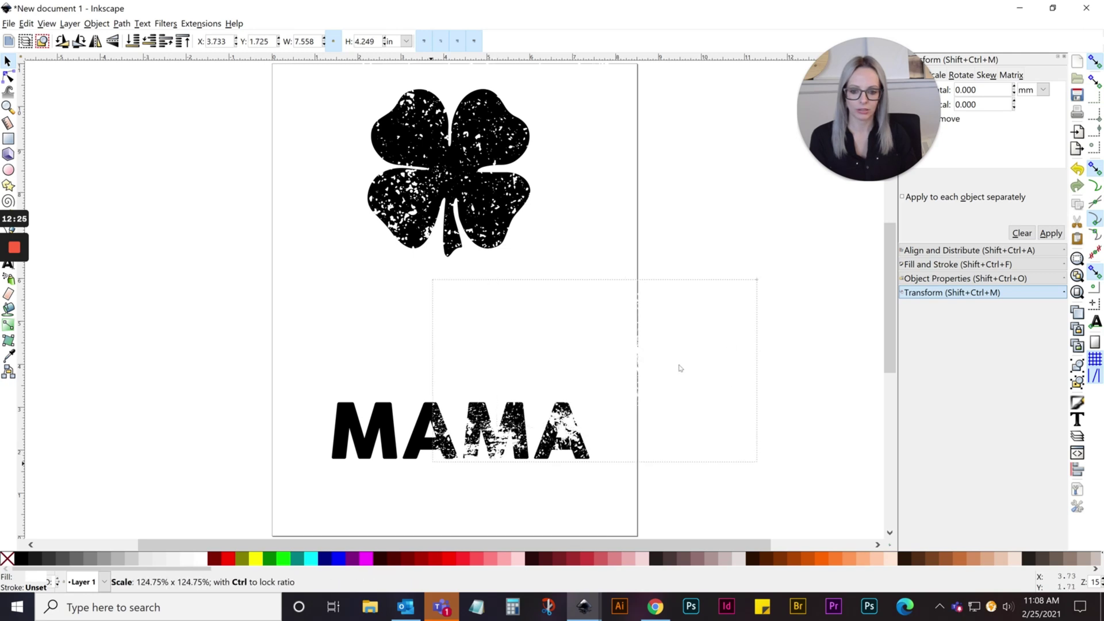
left_click_drag(732, 339, 492, 376)
key("ctrl+z")
key("ctrl+z")
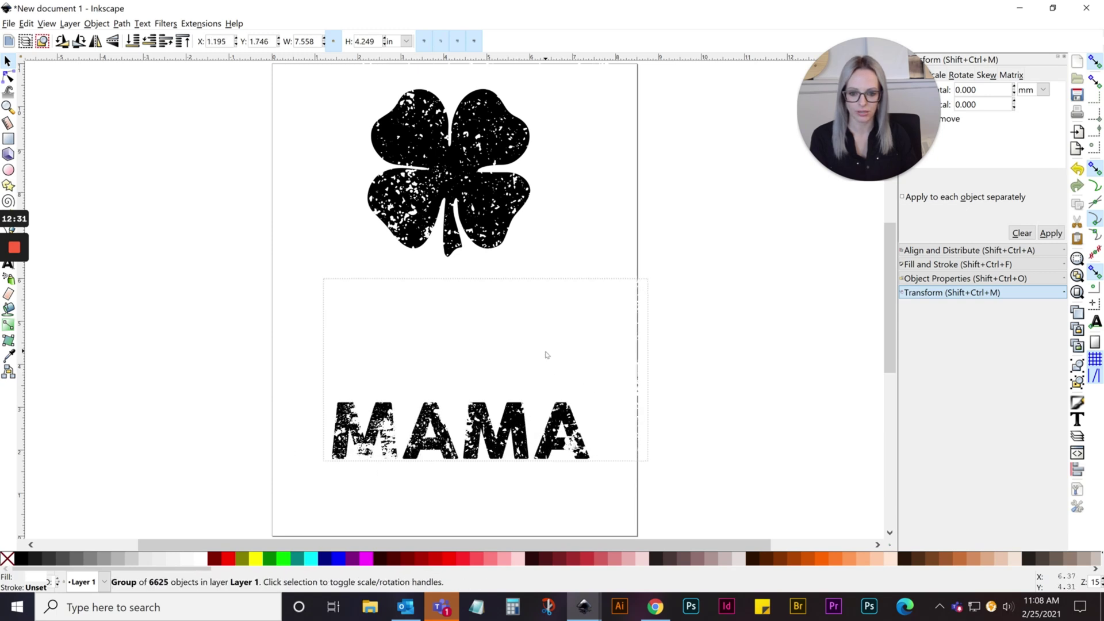
left_click_drag(544, 352, 517, 471)
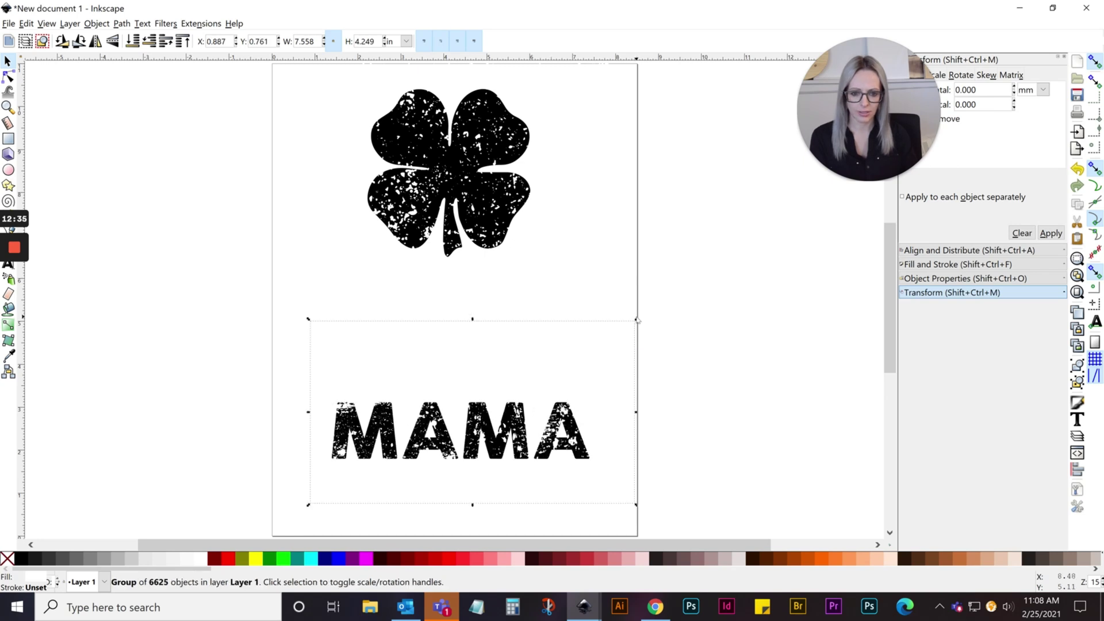
left_click_drag(636, 319, 698, 252)
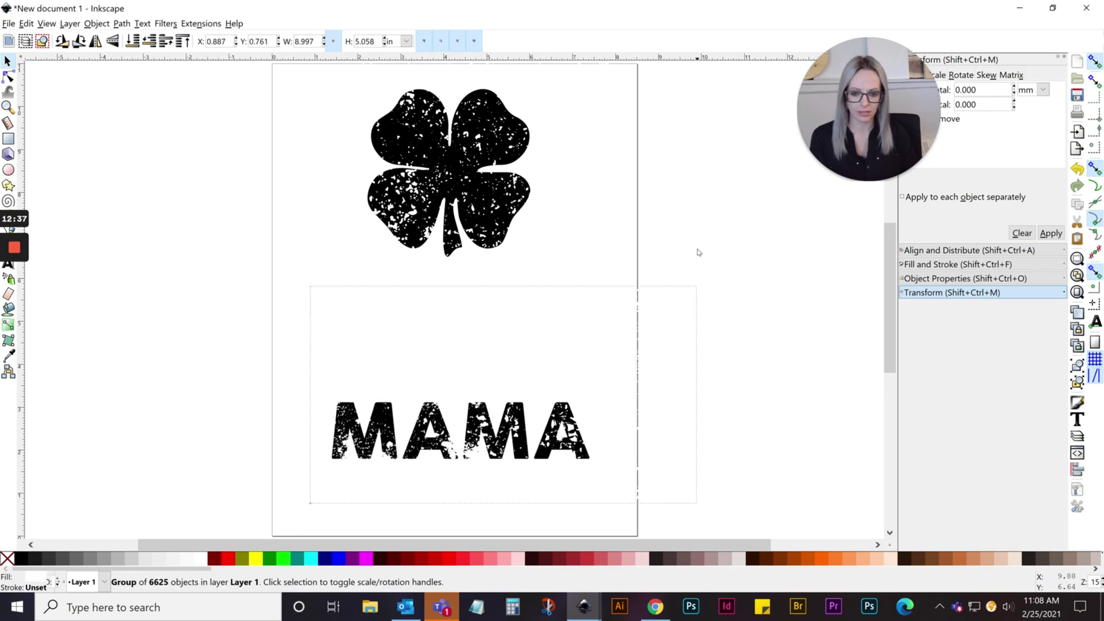
mouse_move(604, 464)
left_mouse_down()
mouse_move(598, 486)
mouse_move(577, 469)
mouse_move(600, 455)
left_mouse_up()
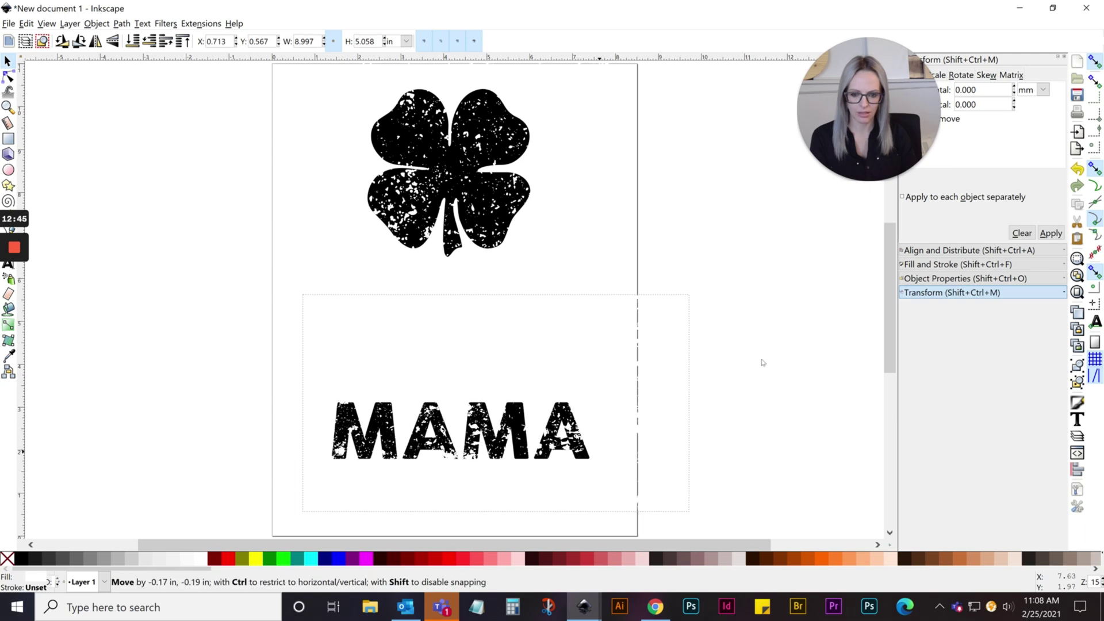
left_click(793, 306)
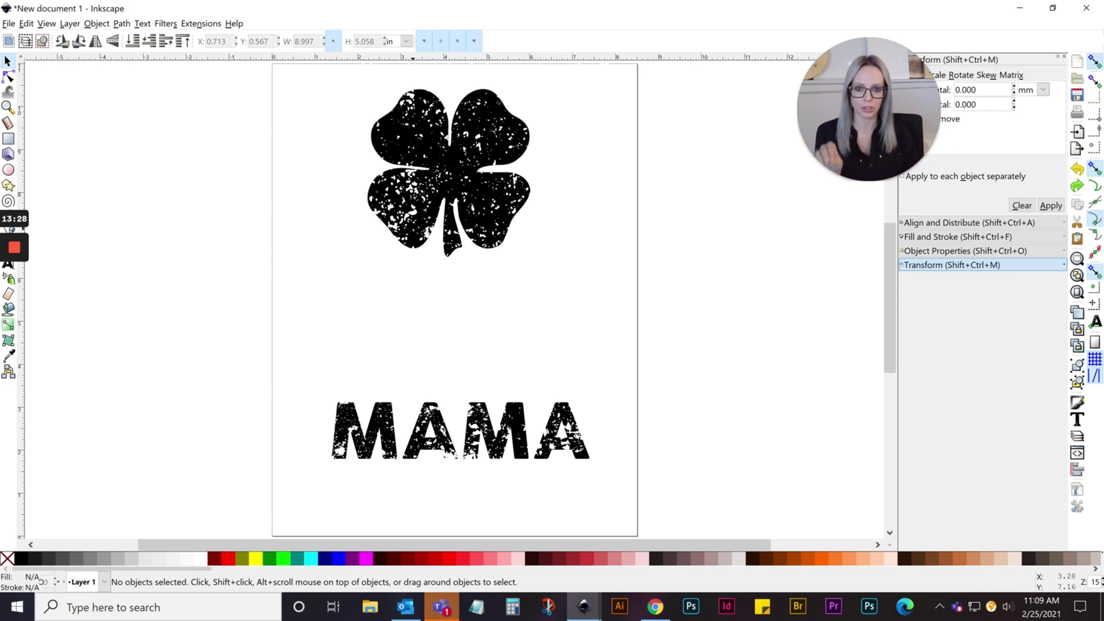
Step: Fill the distress texture group over MAMA lime green
left_click(396, 383)
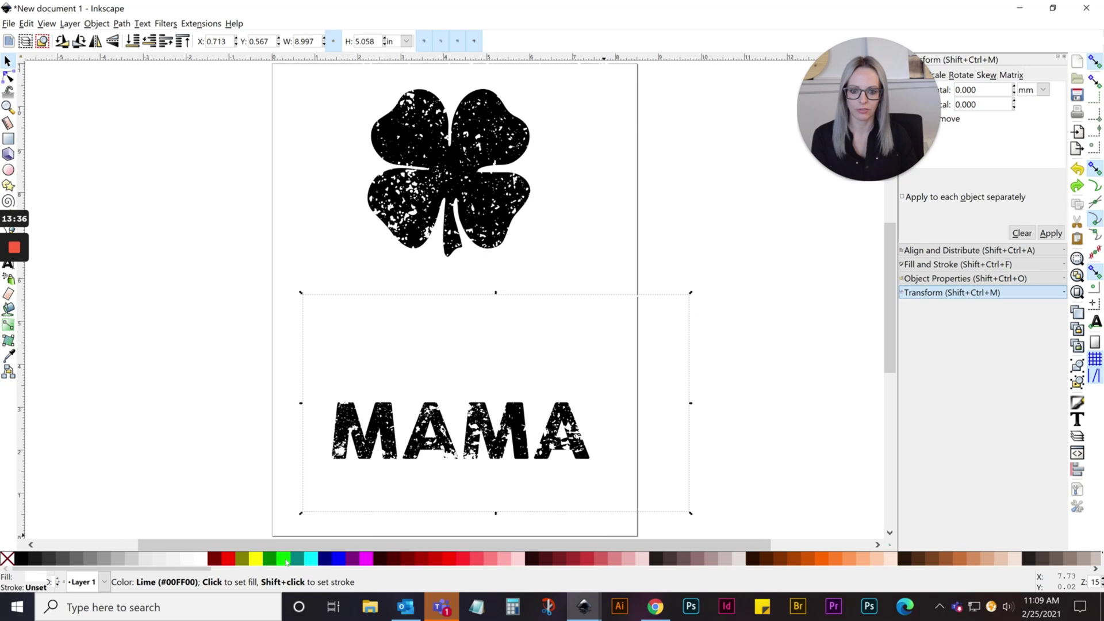
left_click_drag(347, 352, 348, 352)
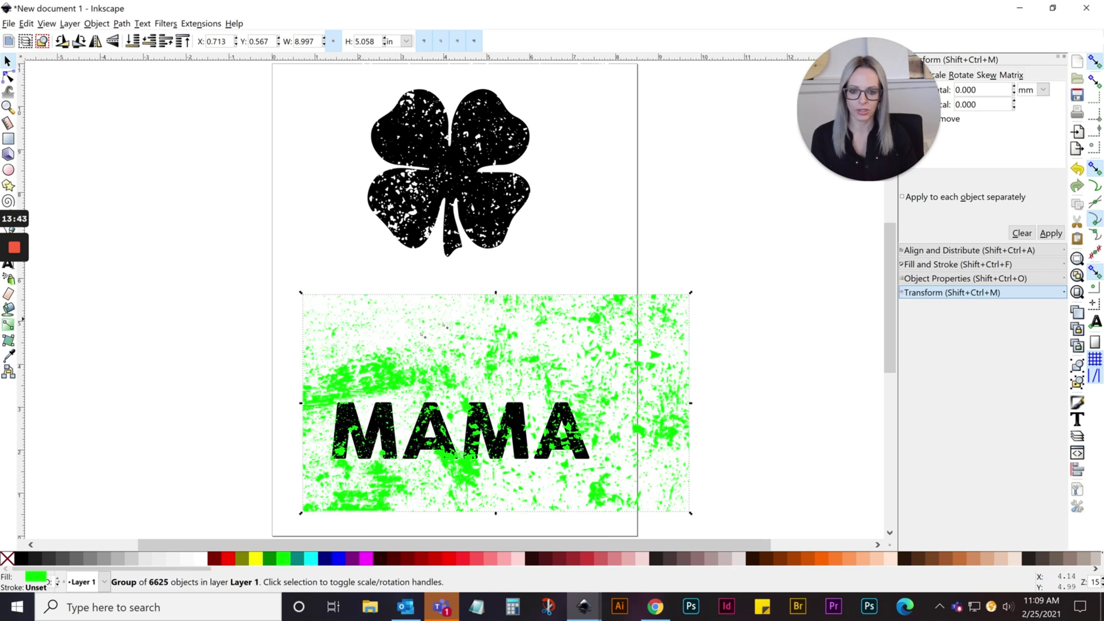
left_click(210, 393)
Step: Move MAMA and the green texture up together to sit just below the shamrock
left_click_drag(256, 288, 587, 517)
key("space")
left_click_drag(547, 371, 472, 401)
left_click_drag(256, 428, 249, 308)
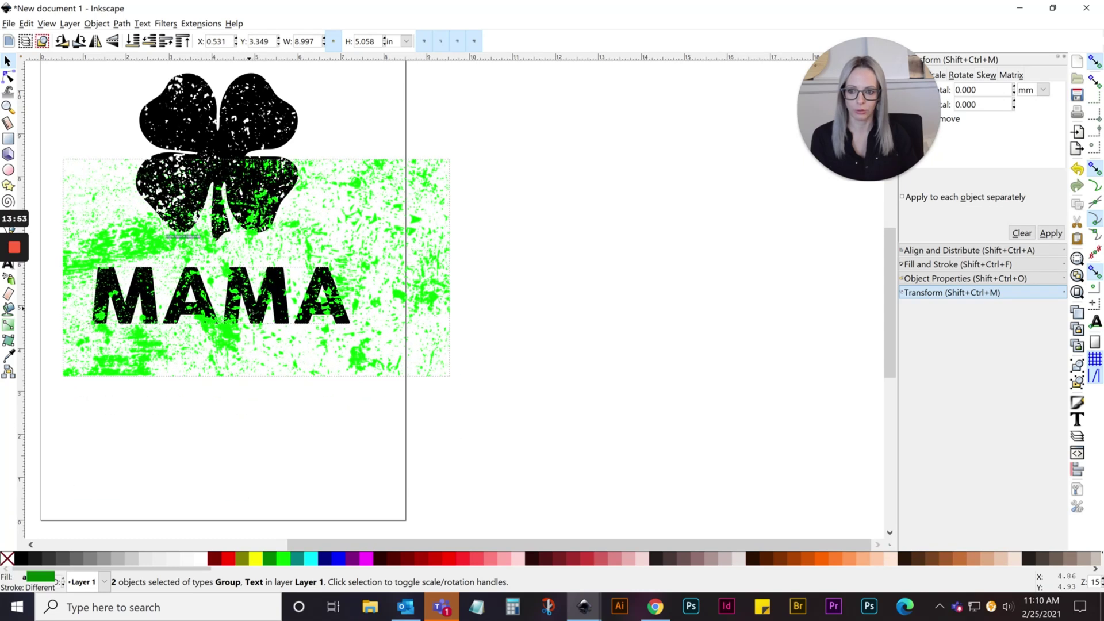
left_click(224, 426)
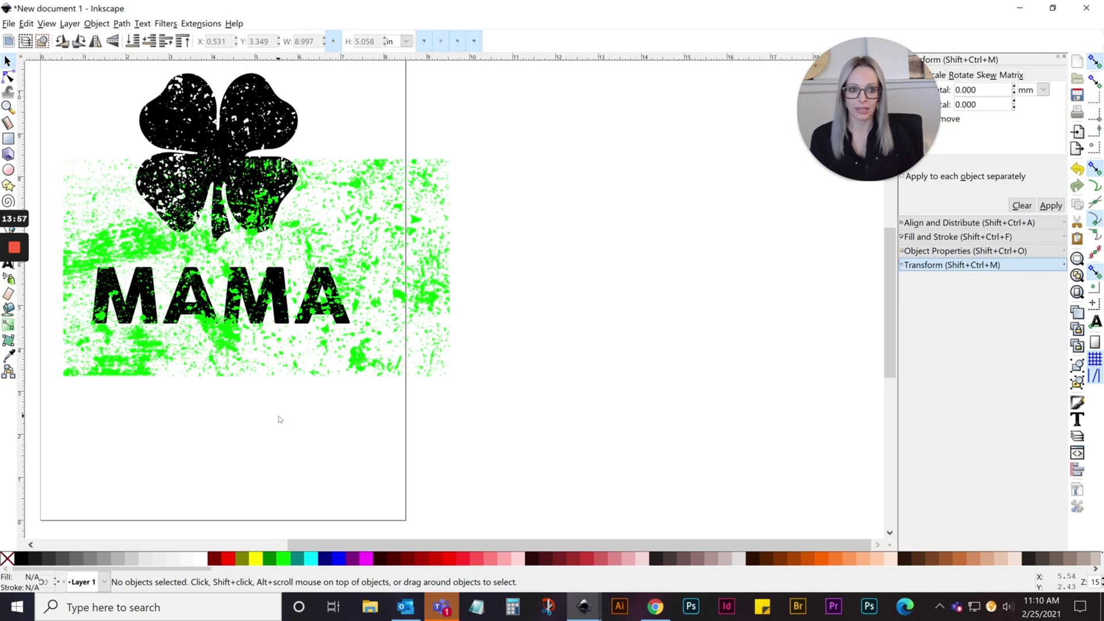
key("space")
left_click_drag(238, 429, 443, 439)
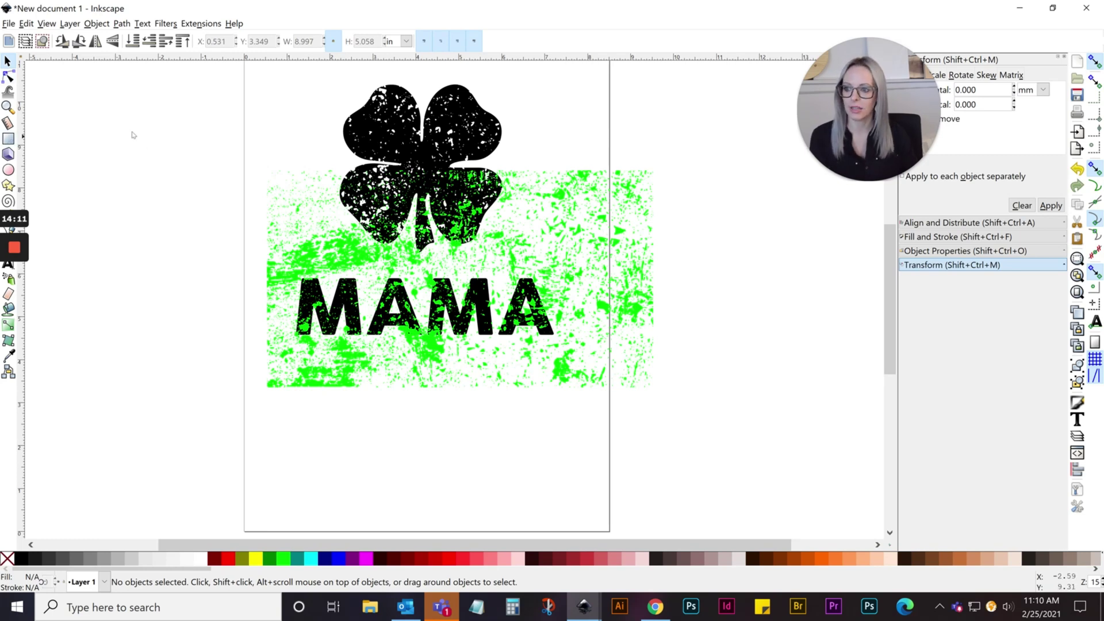
left_click(9, 139)
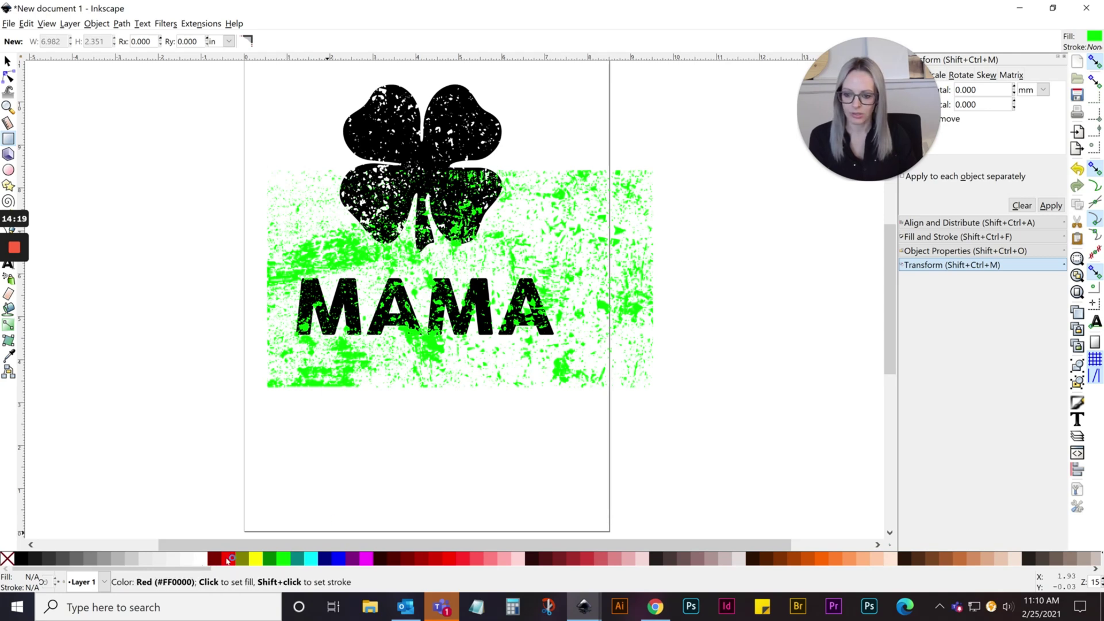
Step: Draw a fuchsia 6.456 × 1.773 in rectangle around MAMA and clip the green texture to it
left_click(365, 558)
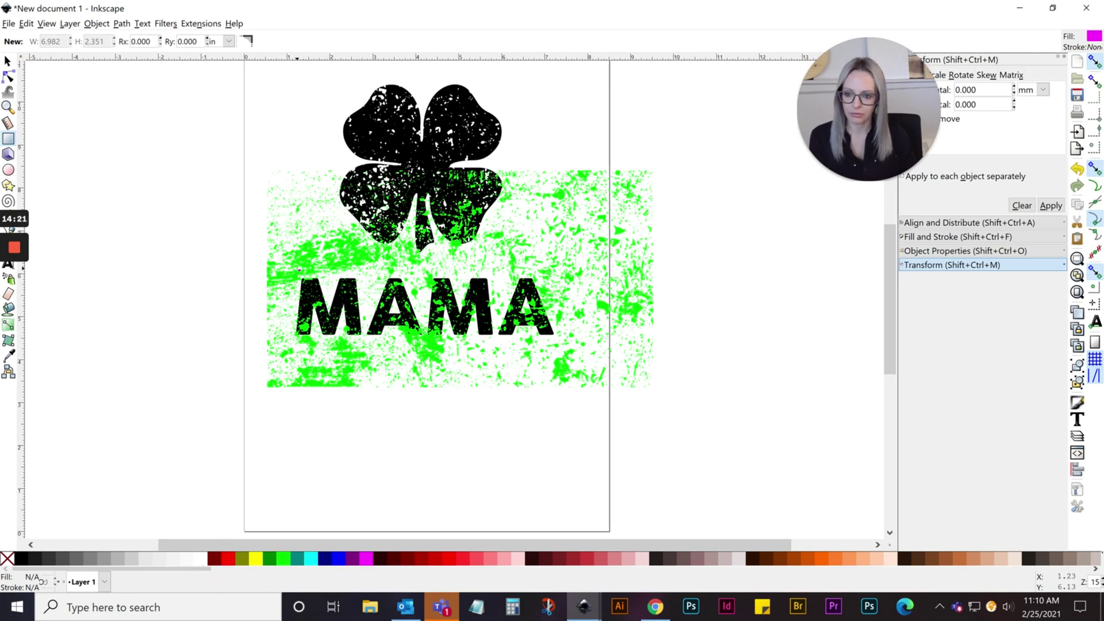
left_click_drag(290, 267, 568, 345)
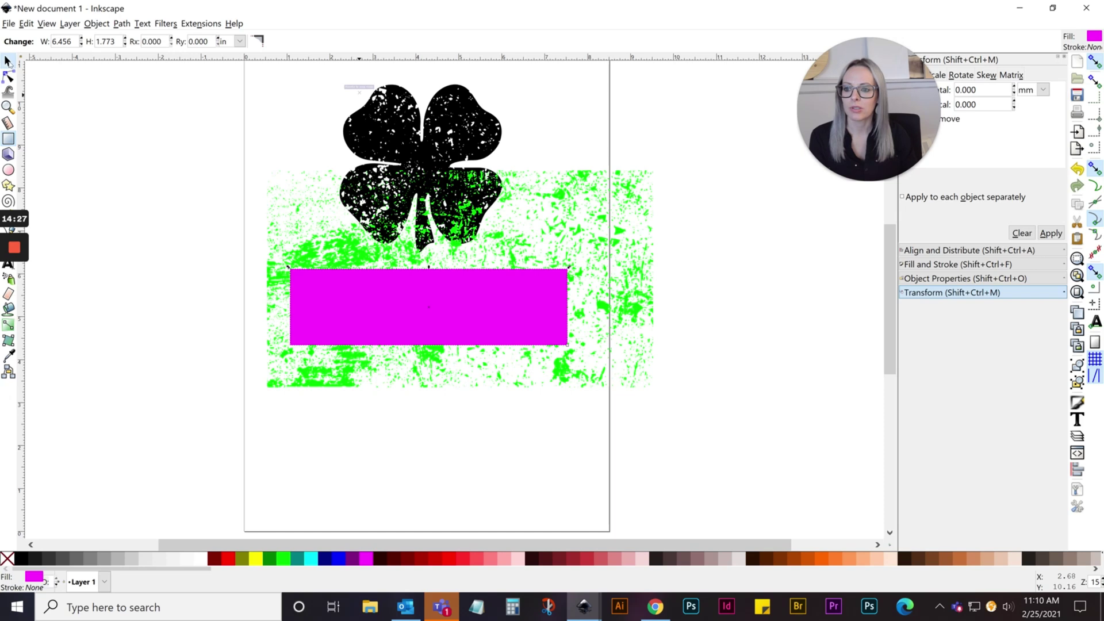
key("s")
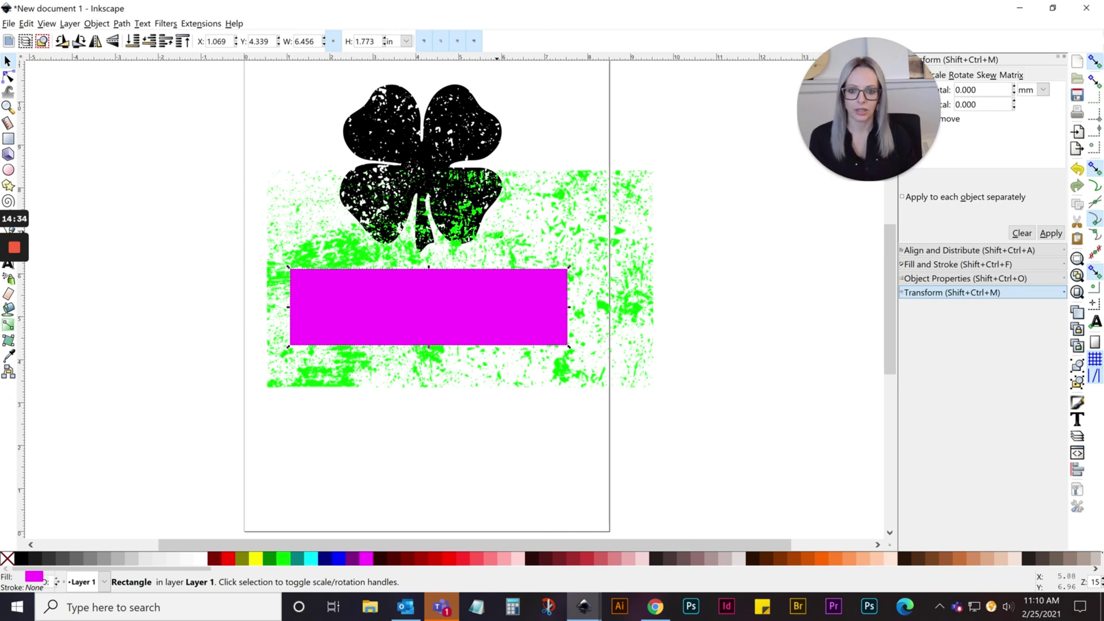
key("shift")
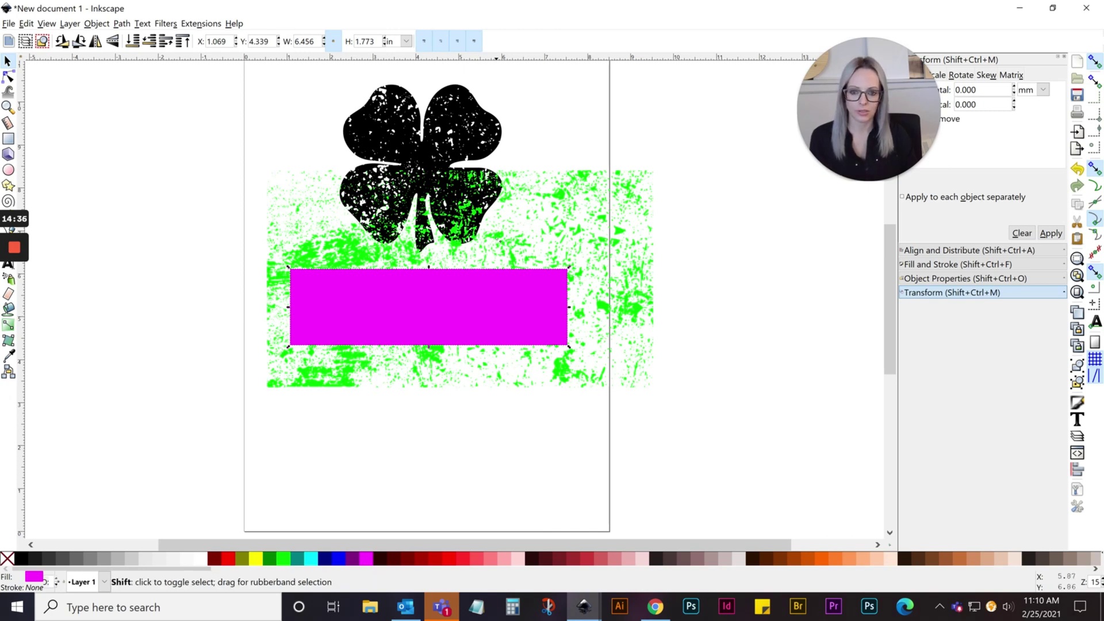
left_click(276, 368, "shift")
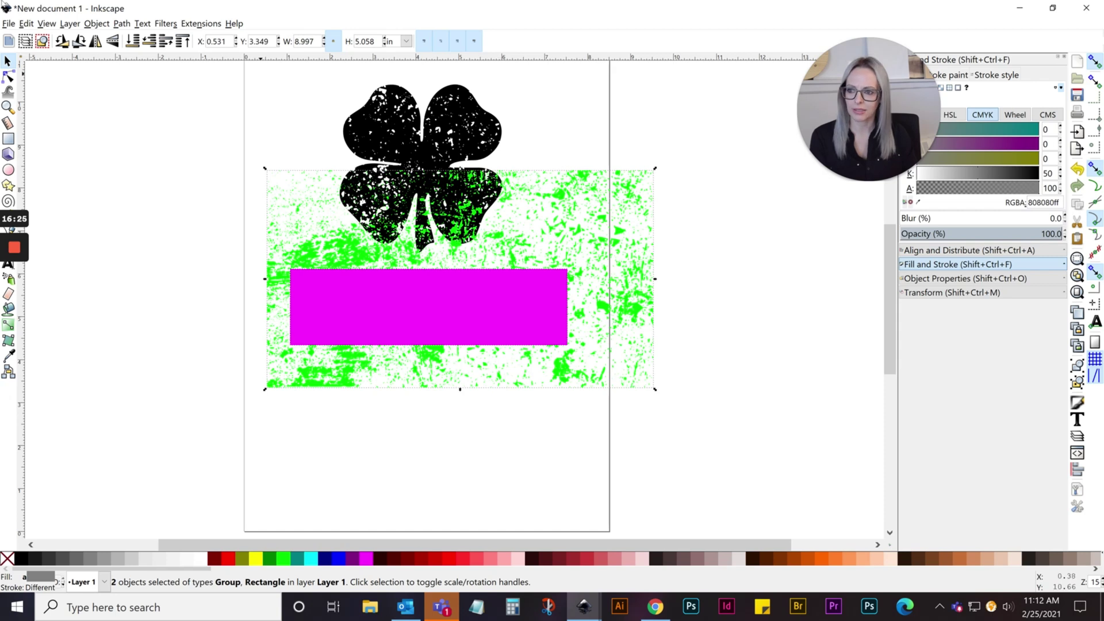
left_click(94, 25)
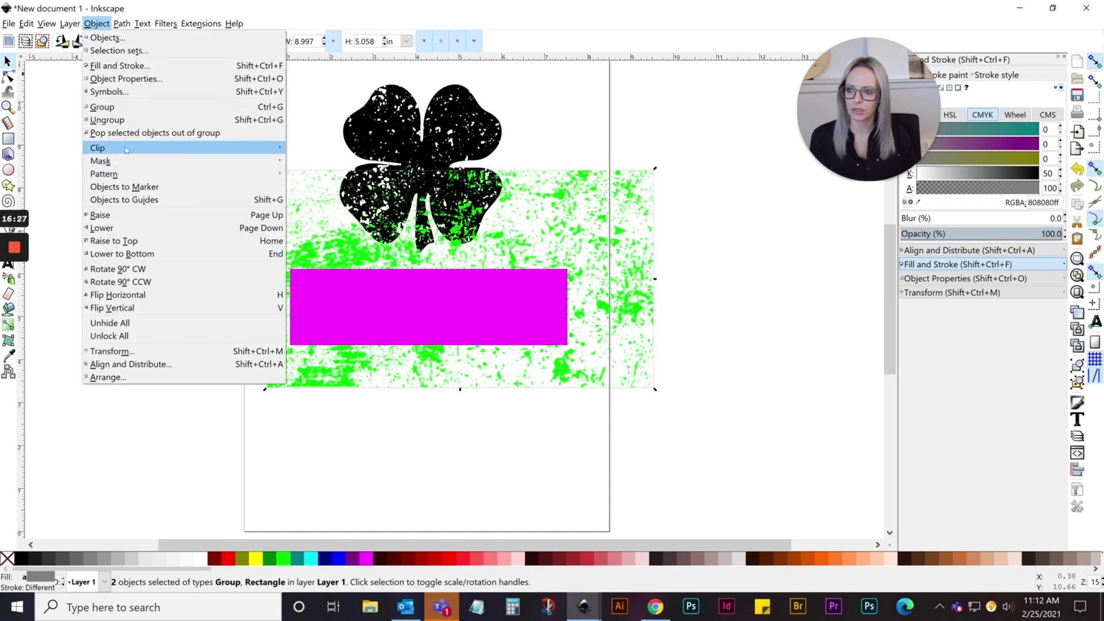
mouse_move(126, 149)
left_click(299, 148)
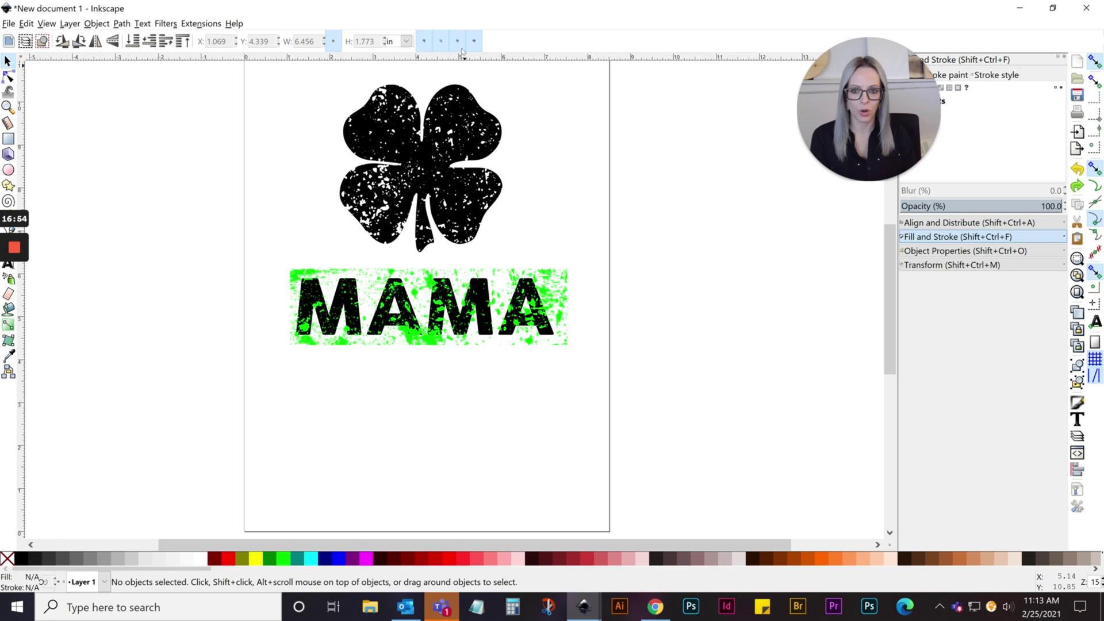
Step: Fill the clipped texture group over MAMA white
left_click(424, 344)
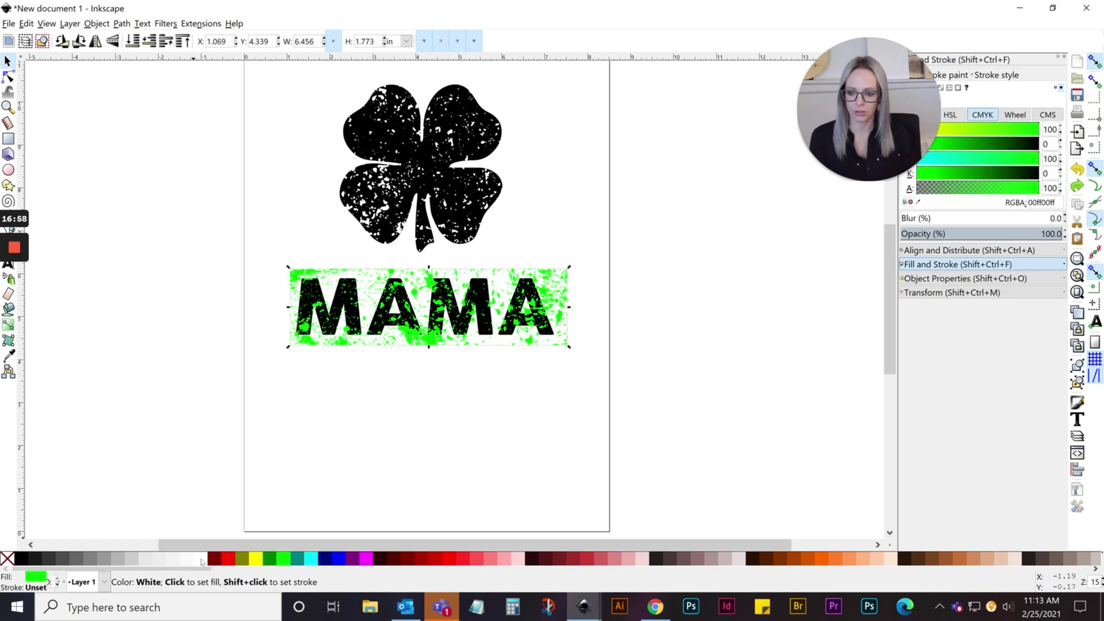
left_click(213, 302)
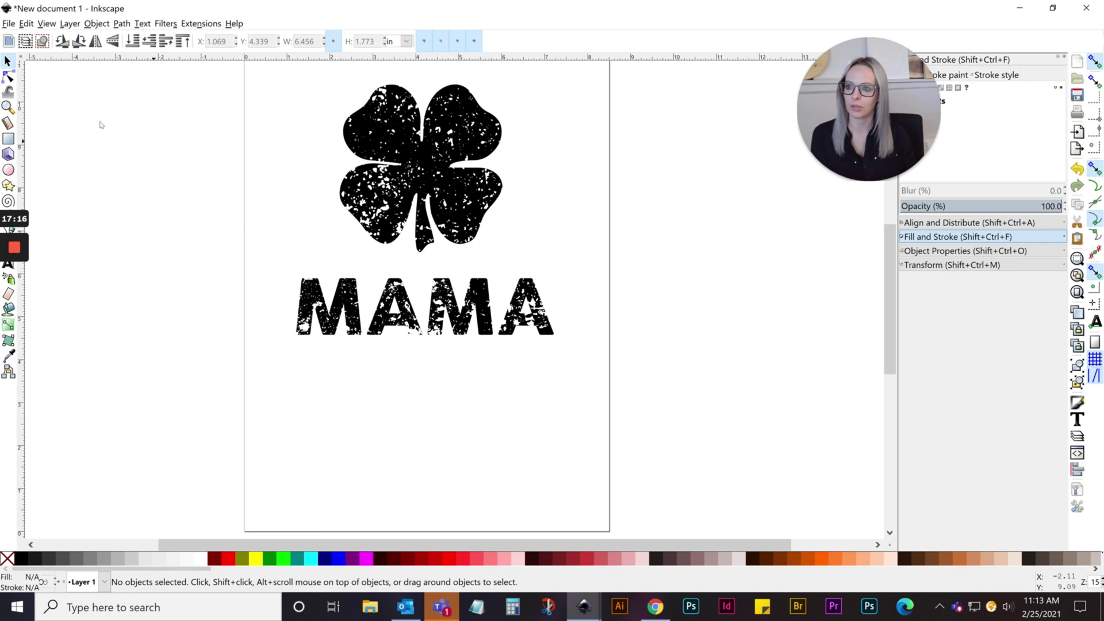
left_click(10, 23)
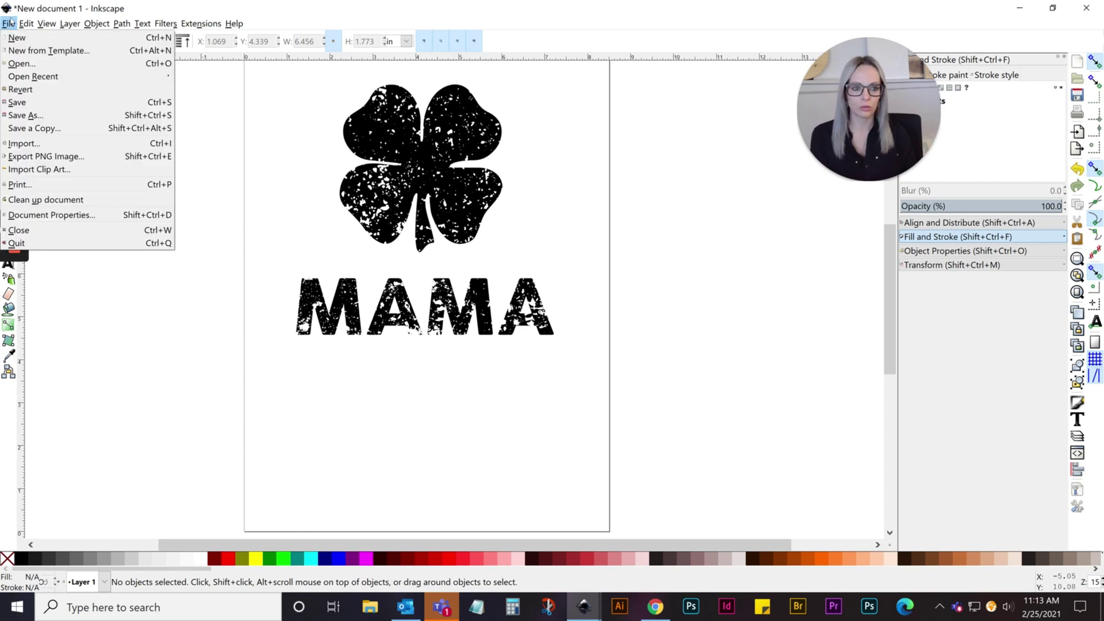
Step: Open the Hot_Cocoa_Bar.svg sign file
left_click(11, 23)
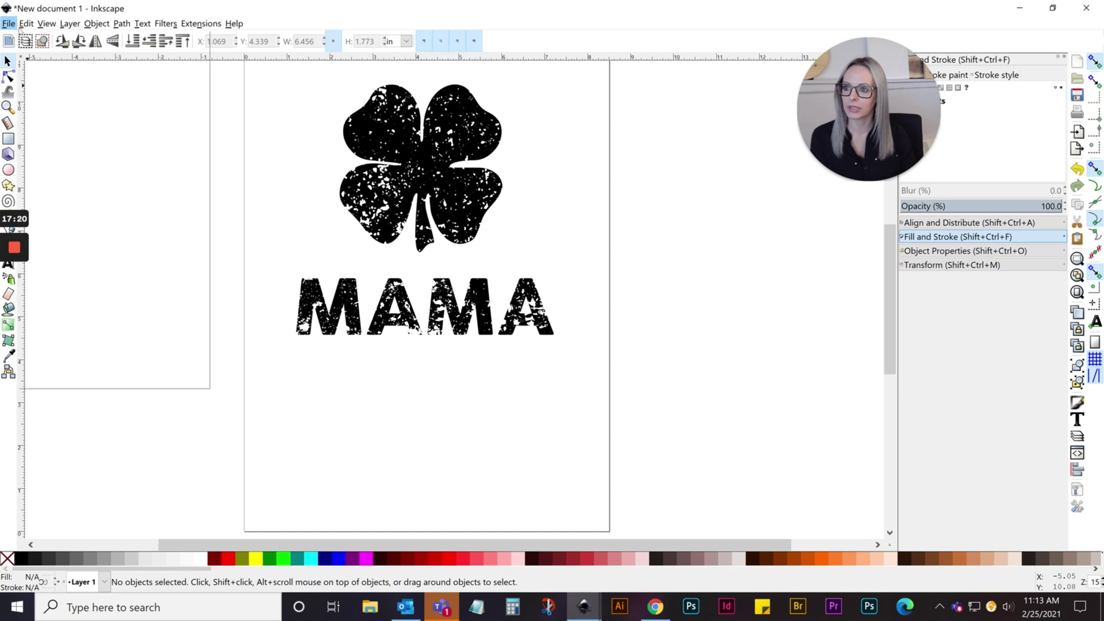
left_click(11, 23)
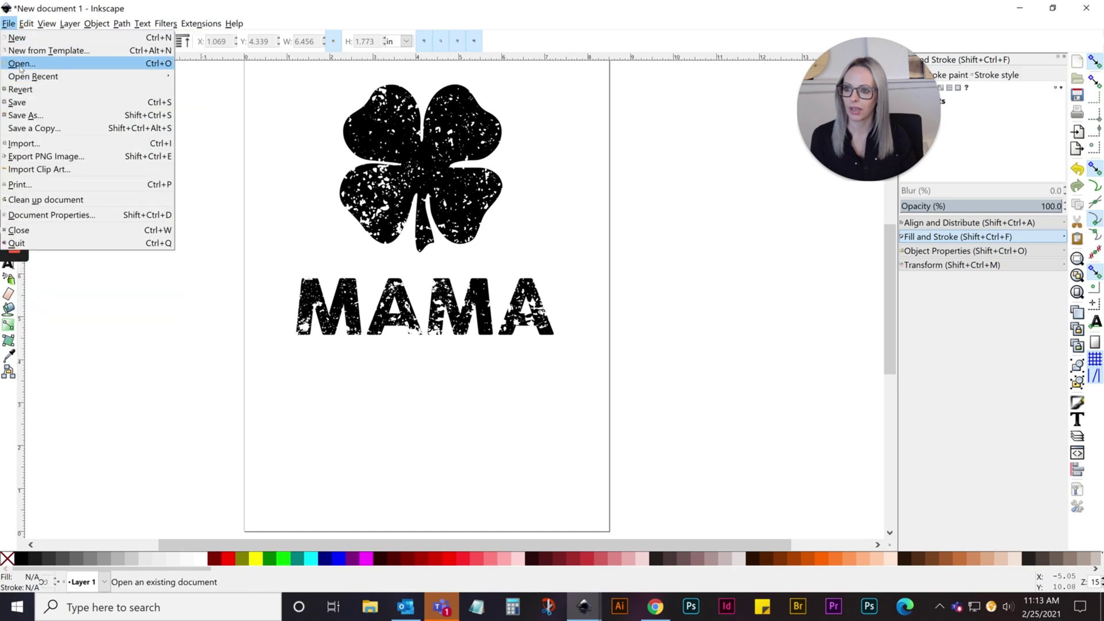
left_click(86, 65)
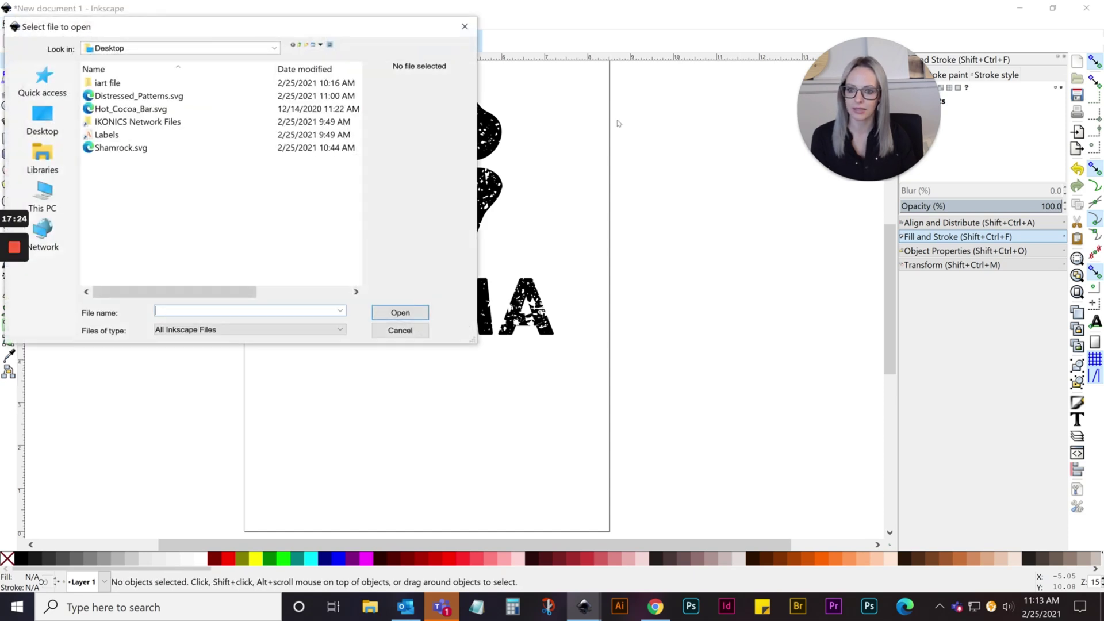
left_click(144, 109)
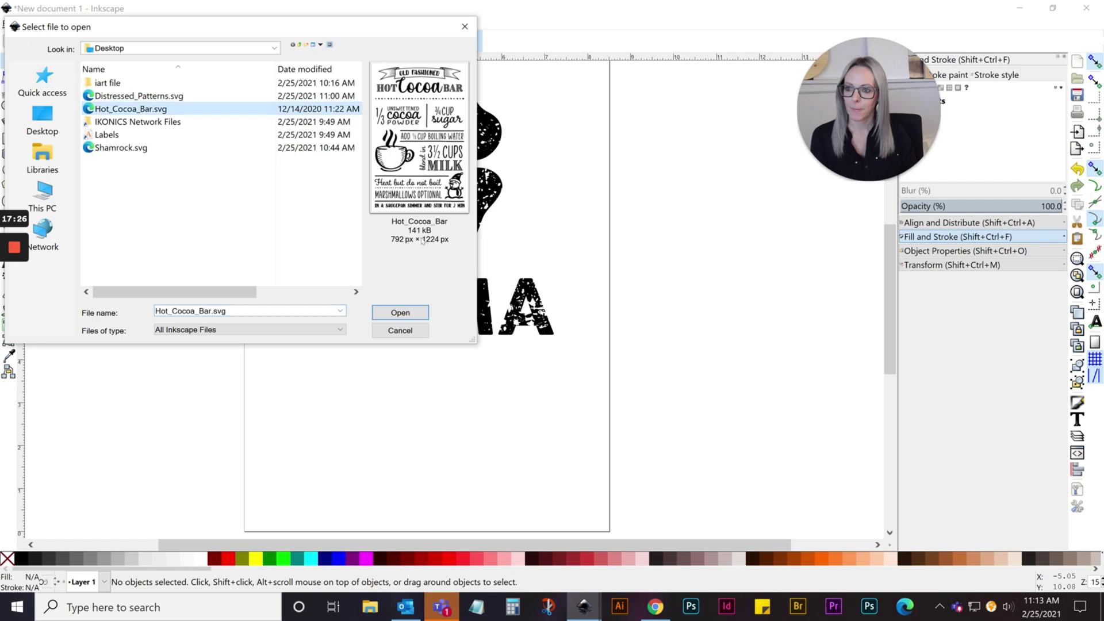
left_click(398, 312)
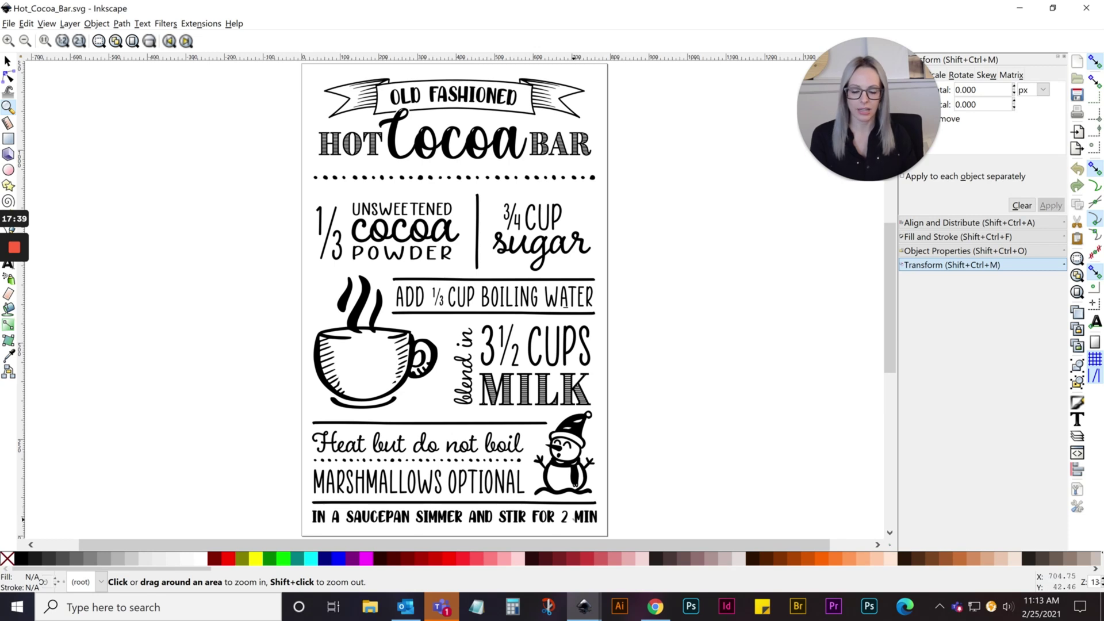
Step: Reopen Distressed_Patterns.svg from recent files and zoom in on the patterns
left_click(9, 24)
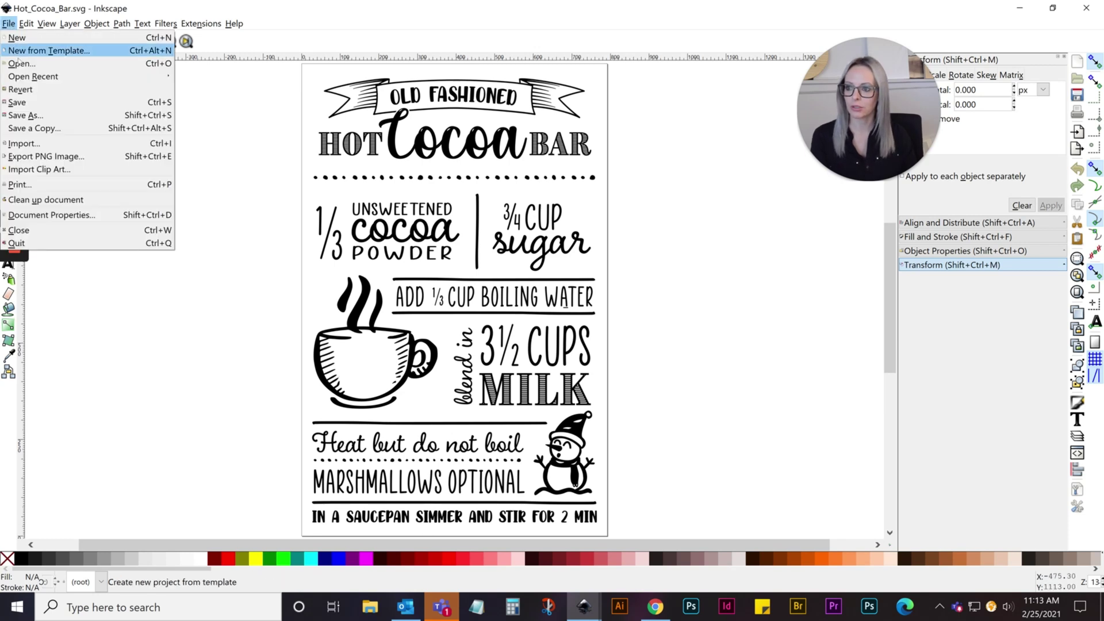
mouse_move(27, 80)
left_click(245, 88)
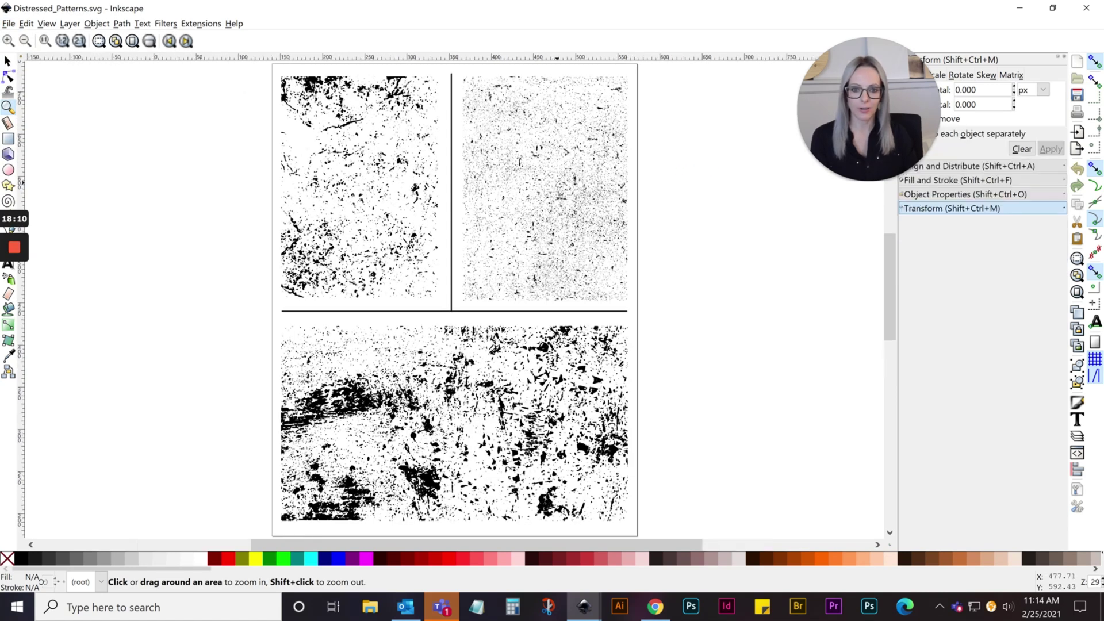
left_click(560, 183)
left_click(564, 181)
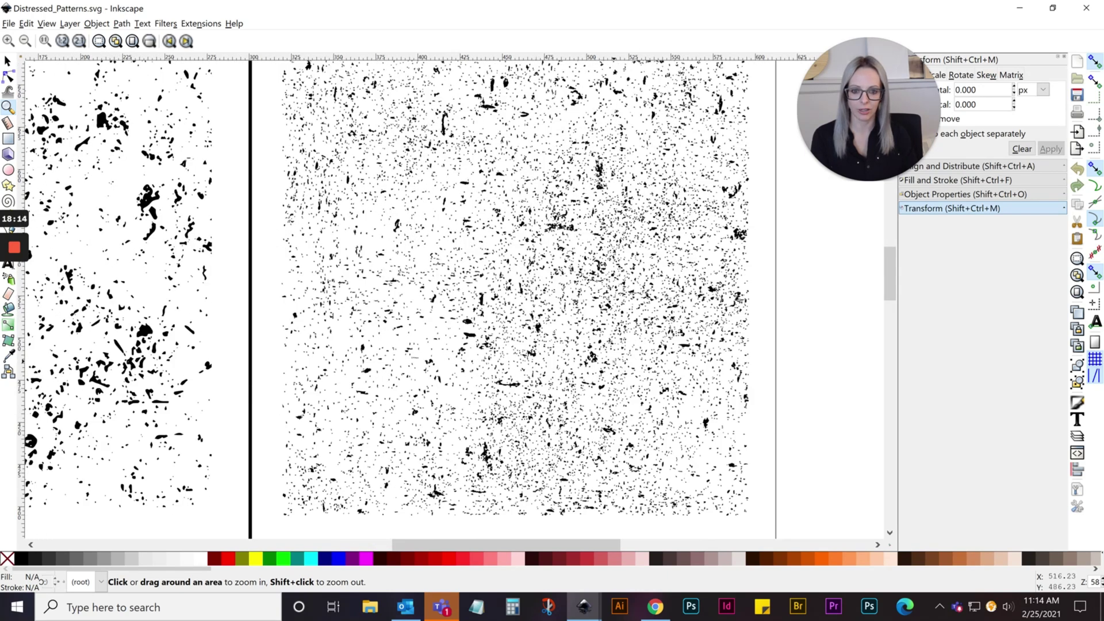
Step: Copy the fine speckle pattern group of 12385 objects
left_click(8, 61)
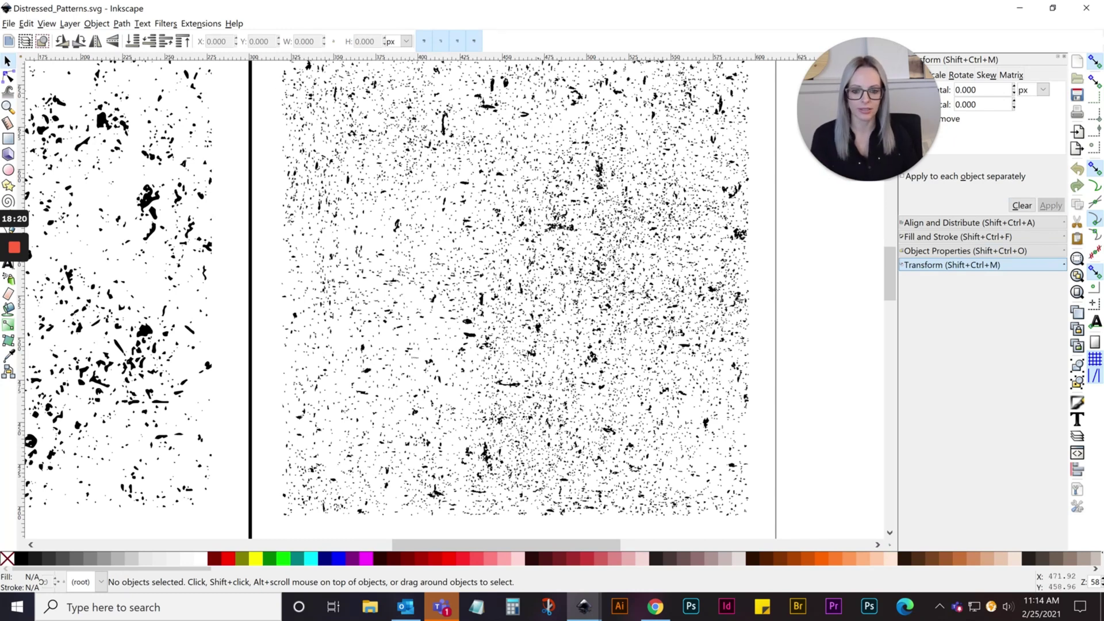
left_click(551, 428)
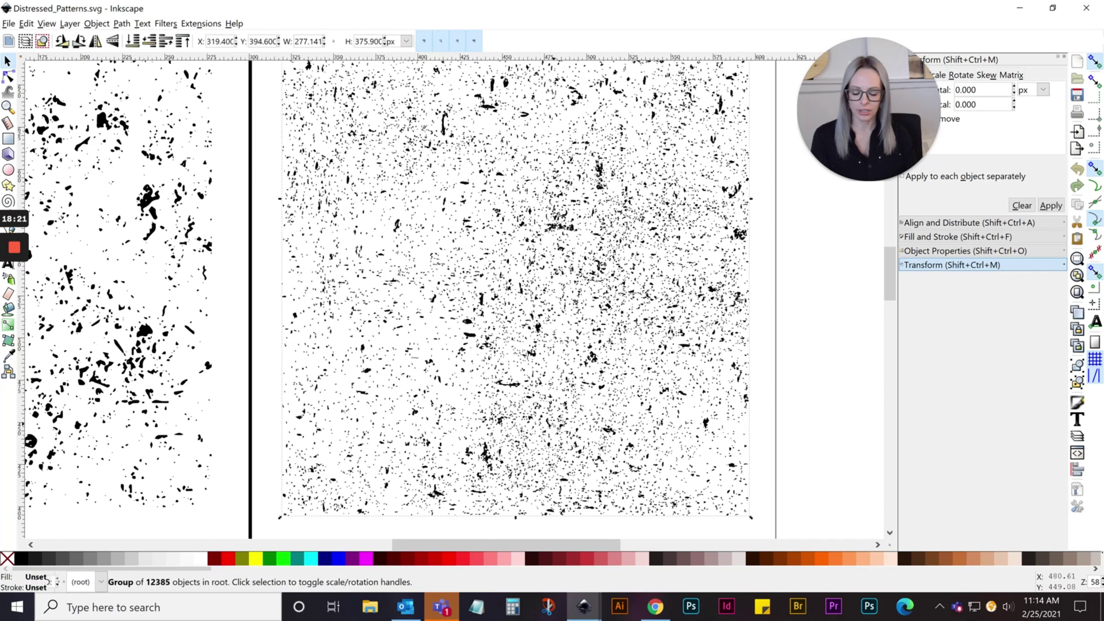
right_click(552, 428)
left_click(580, 214)
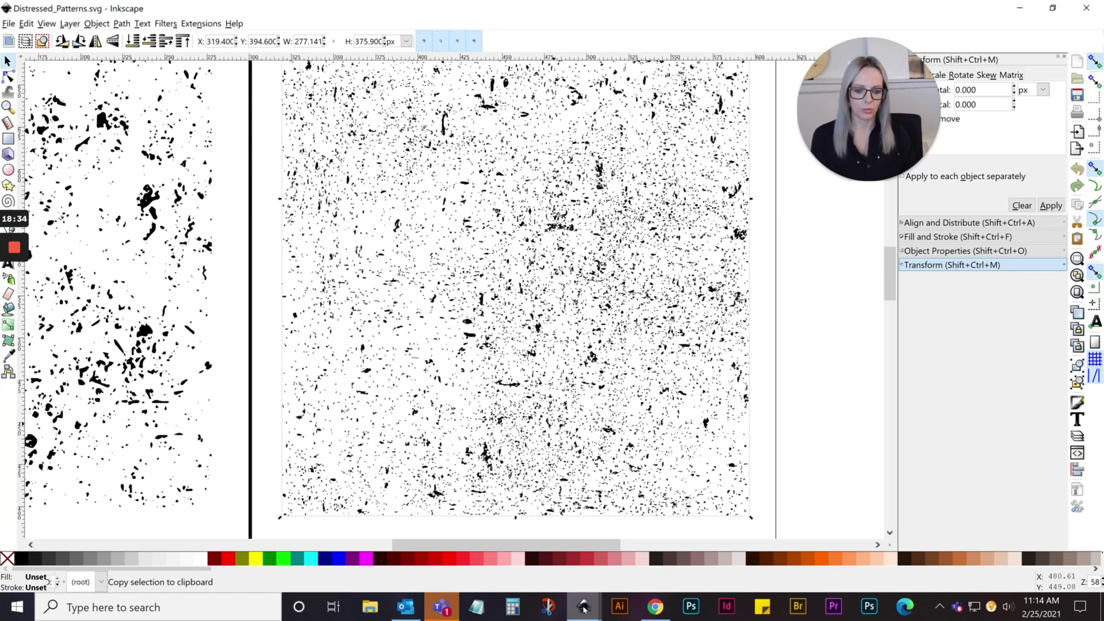
Step: Paste the speckle pattern onto the Hot Cocoa Bar sign and stretch it to about 768.8 × 1190.2 px
mouse_move(583, 606)
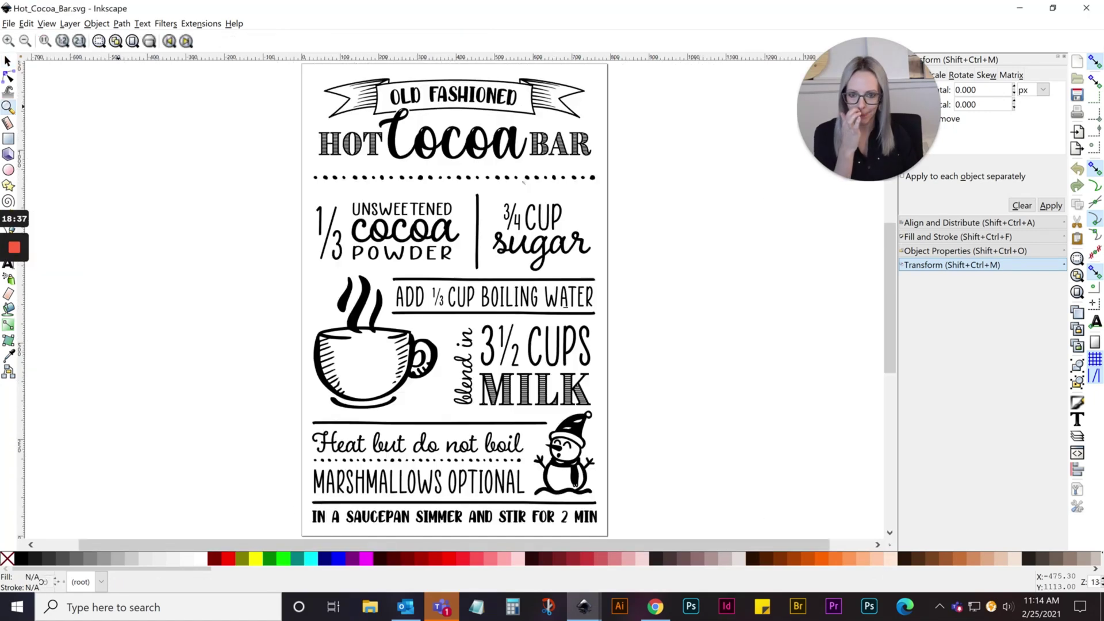
scroll(241, 115, "down", 1)
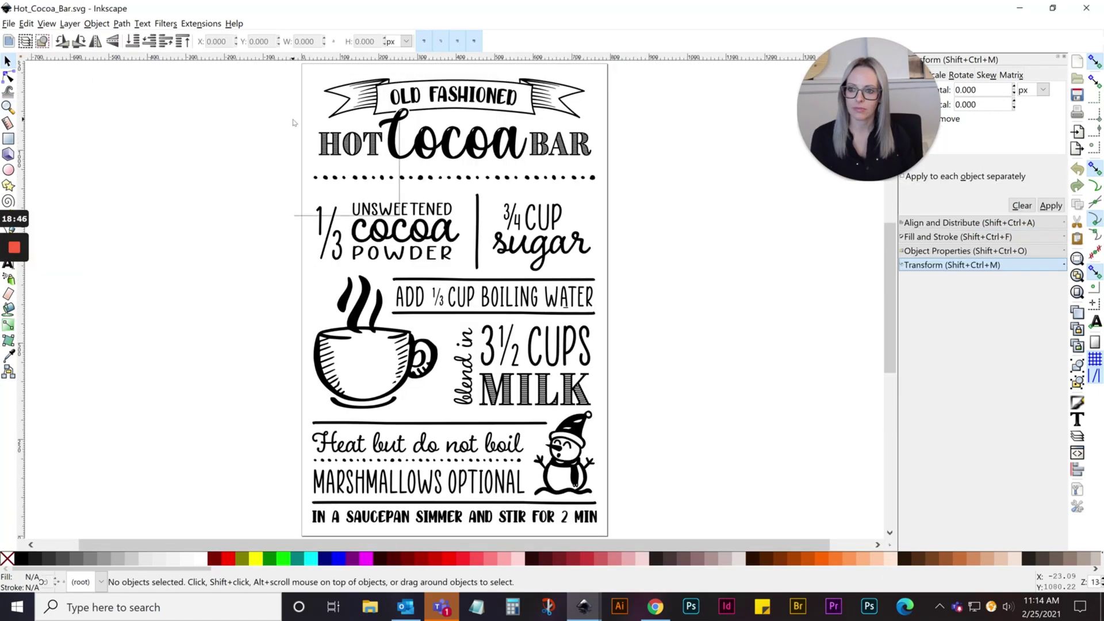
right_click(290, 116)
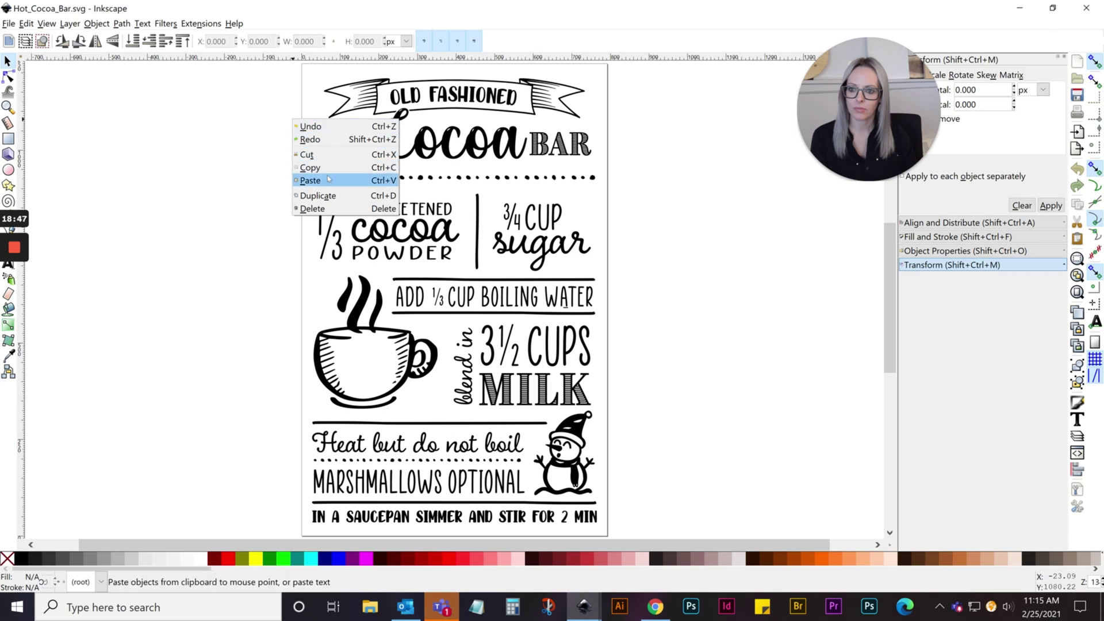
left_click(480, 190)
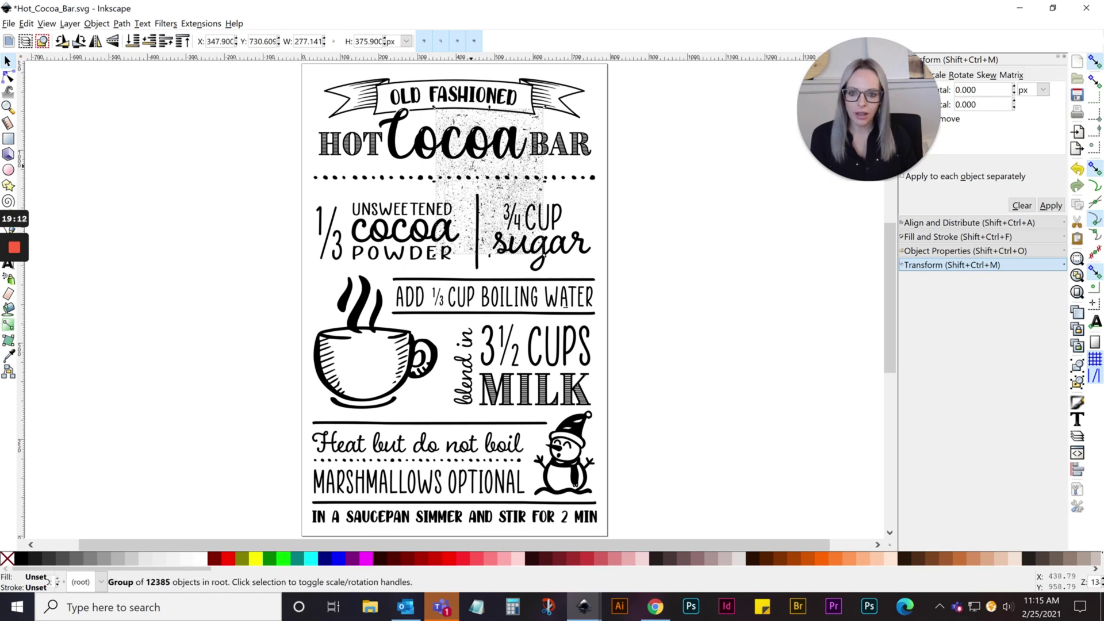
left_click_drag(474, 161, 345, 119)
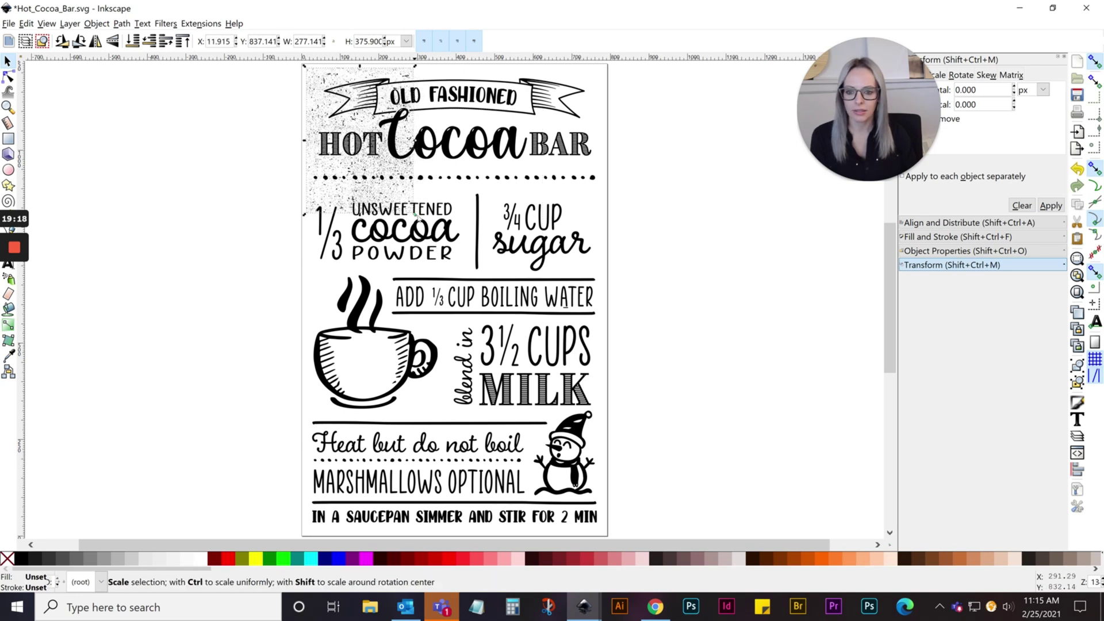
left_click_drag(415, 216, 609, 504)
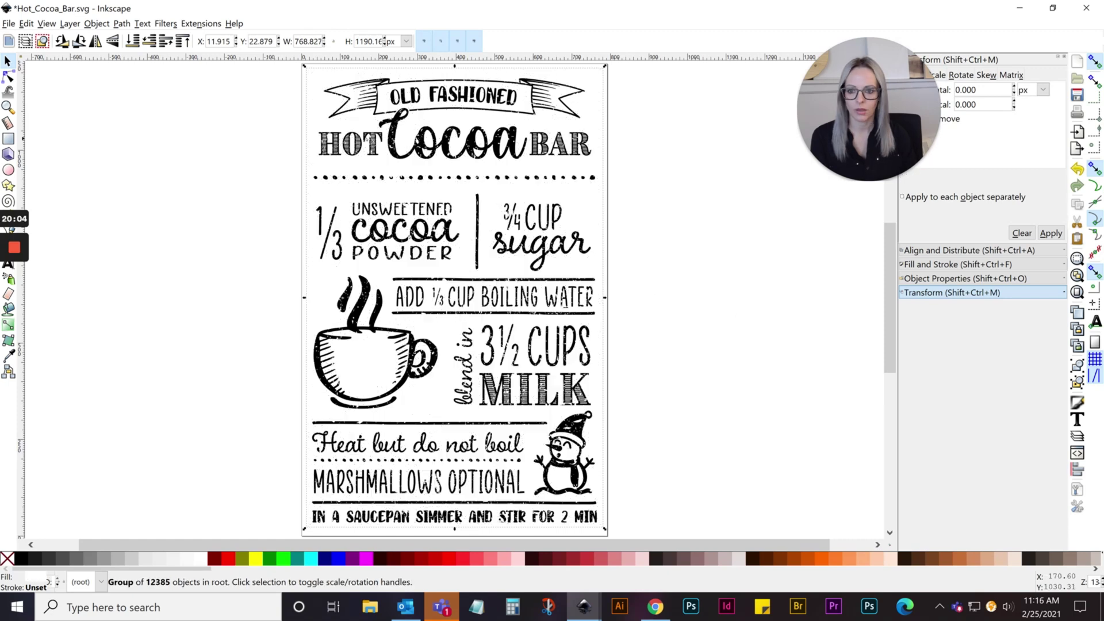
key("z")
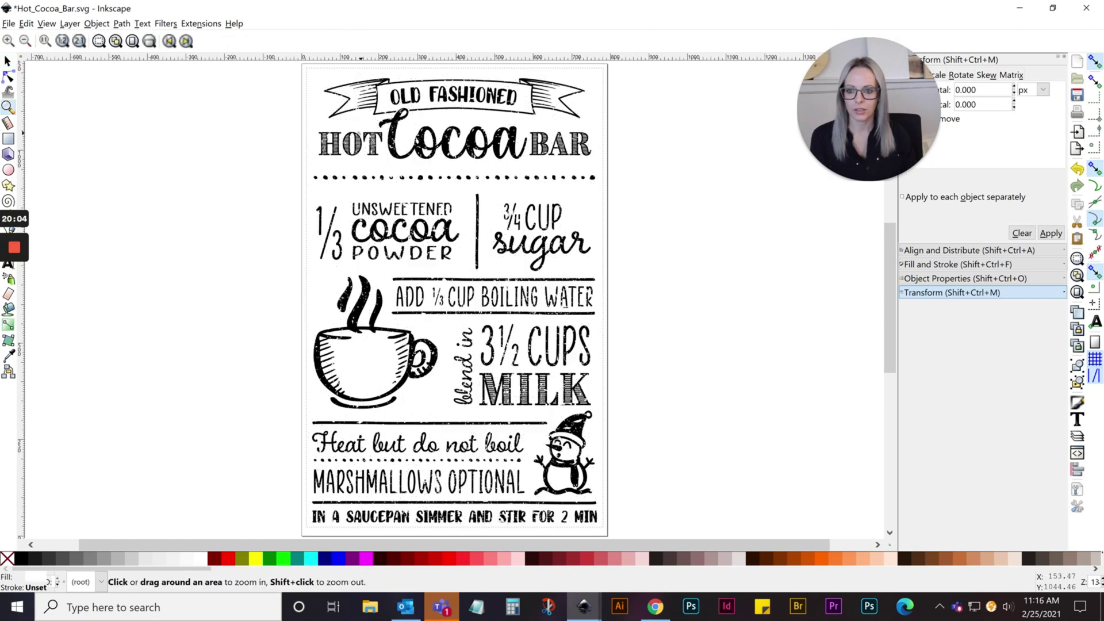
left_click(353, 128)
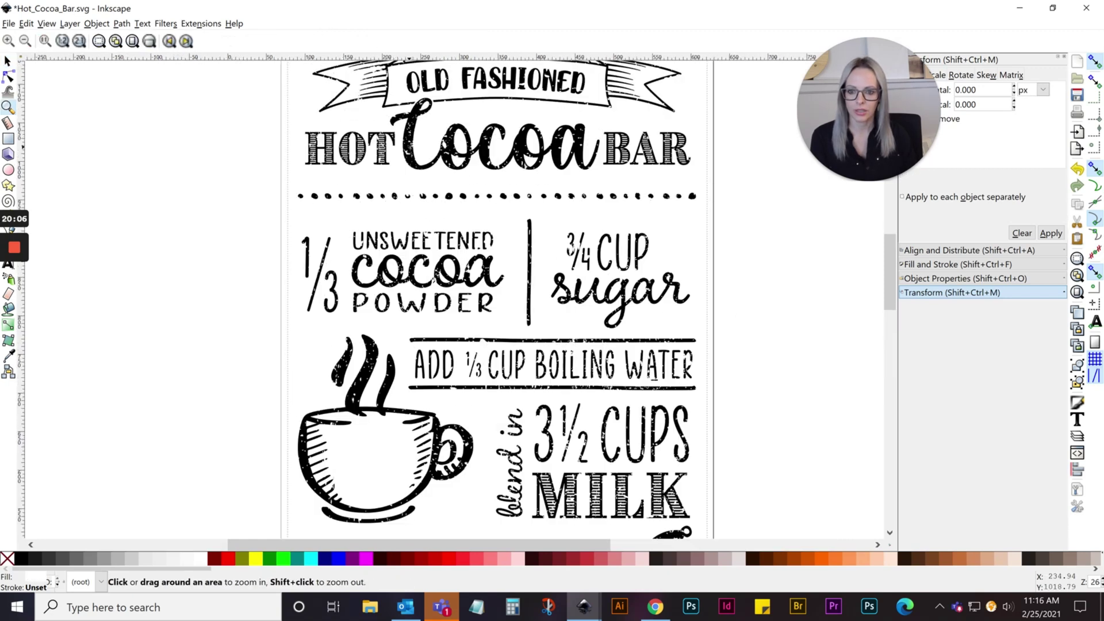
left_click(408, 148)
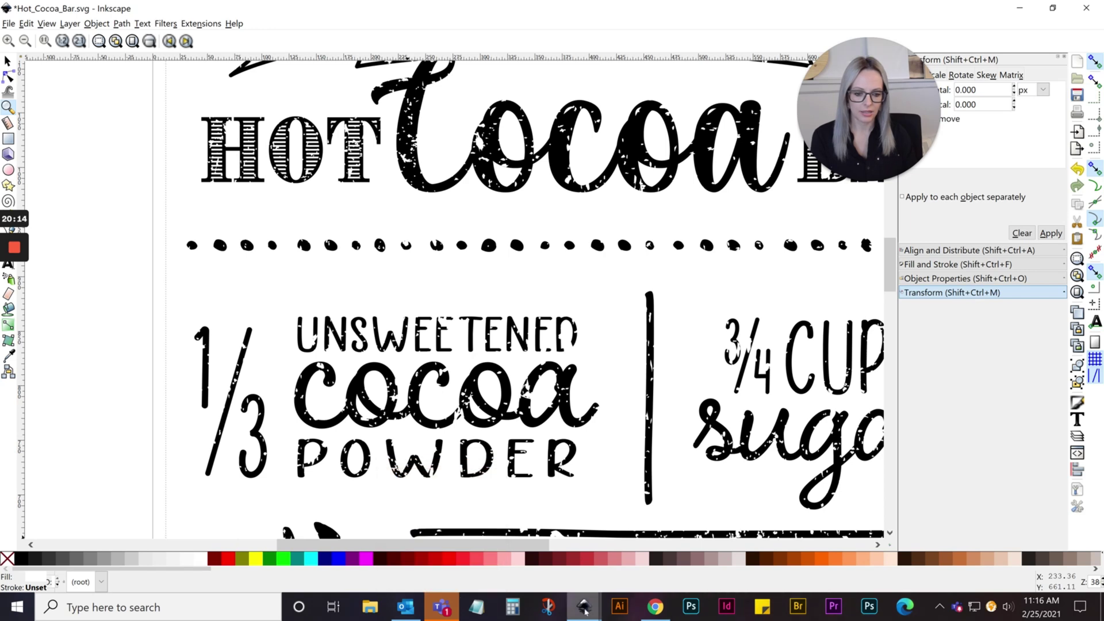
mouse_move(584, 606)
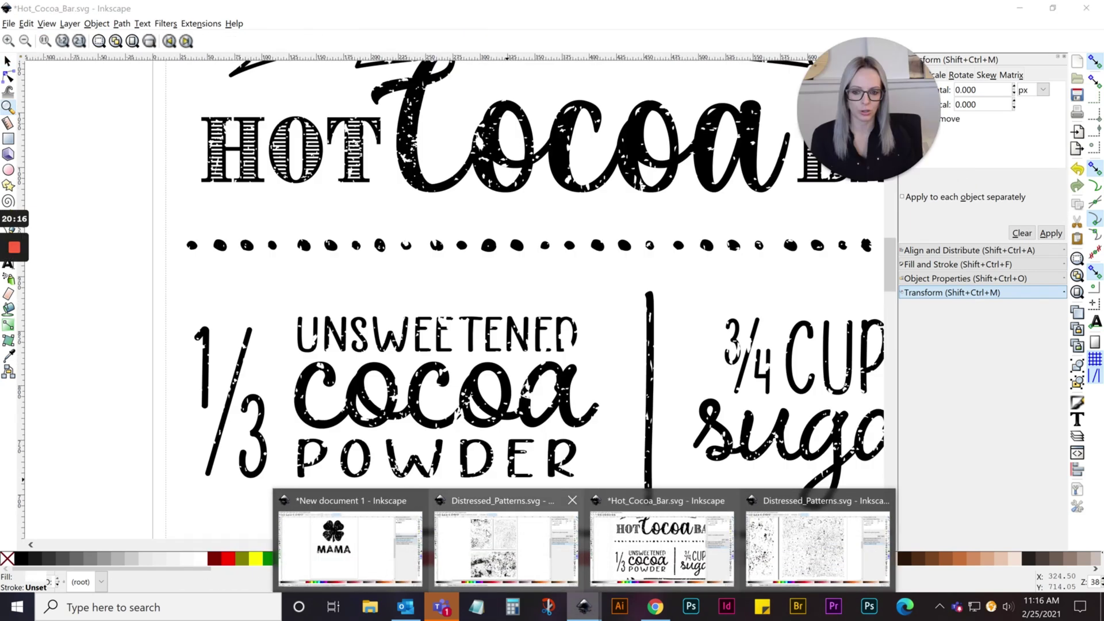
left_click(490, 546)
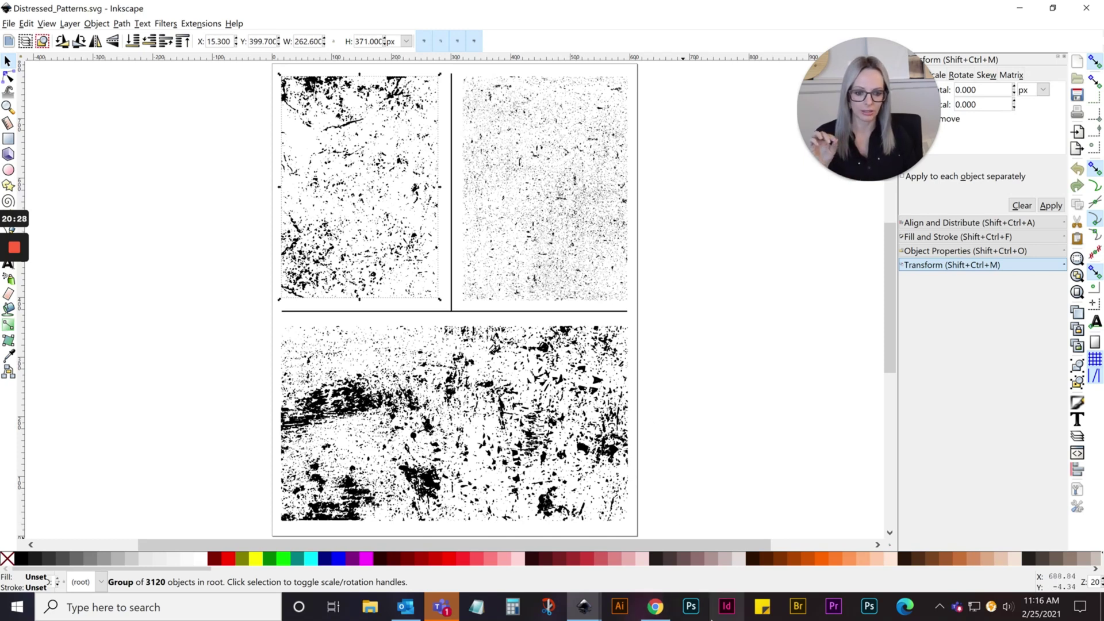
mouse_move(583, 606)
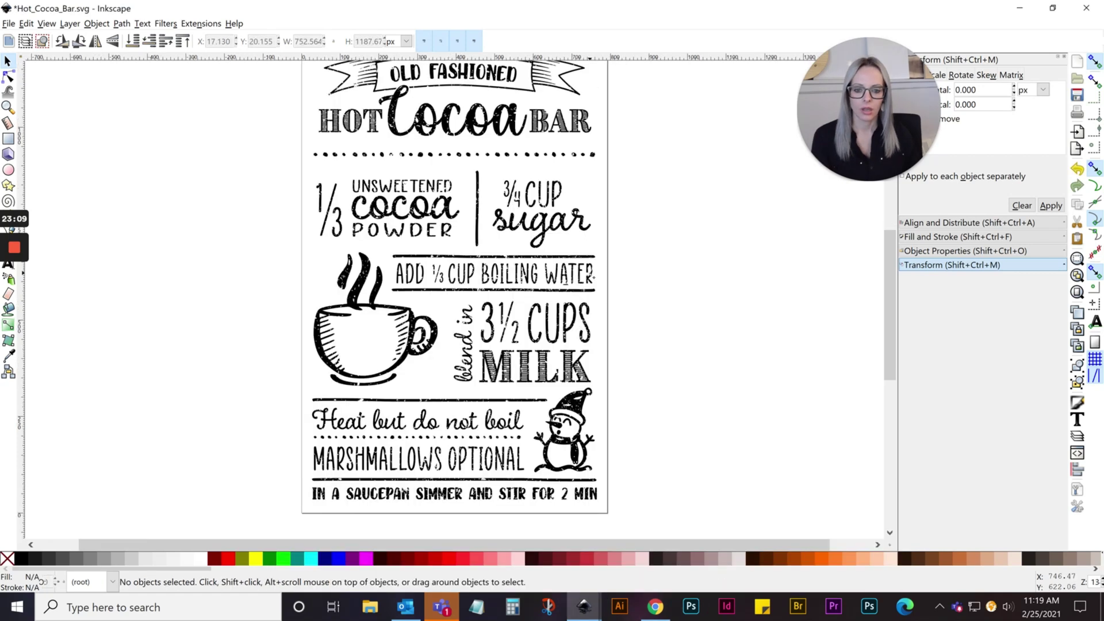
Step: Zoom in on the word WATER and switch to the Node tool
left_click(594, 273)
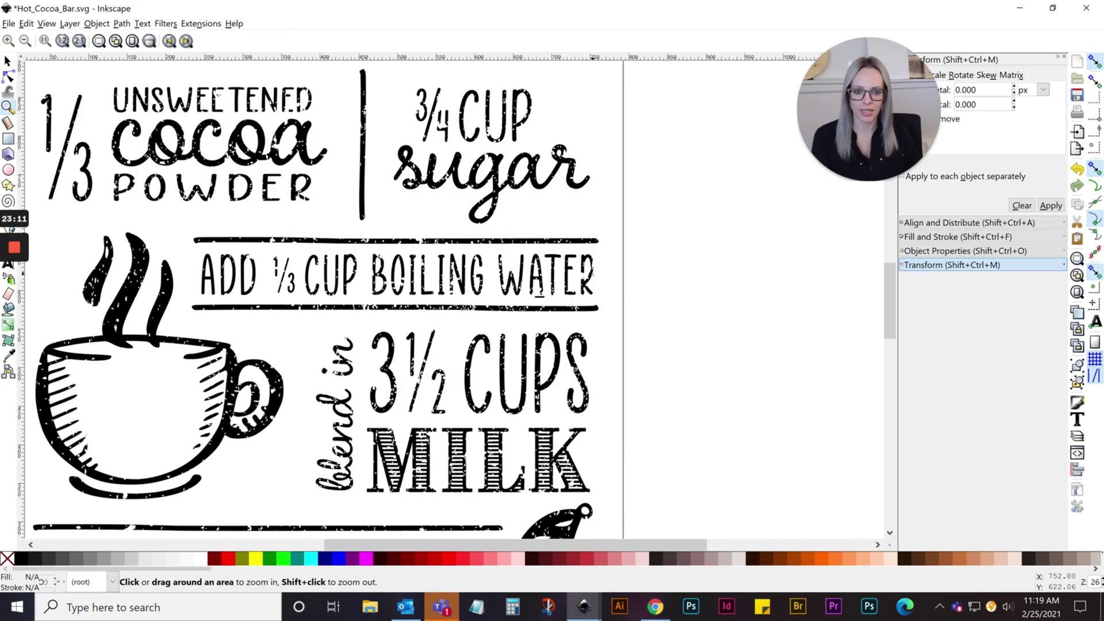
left_click(593, 274)
left_click(593, 275)
left_click(593, 275)
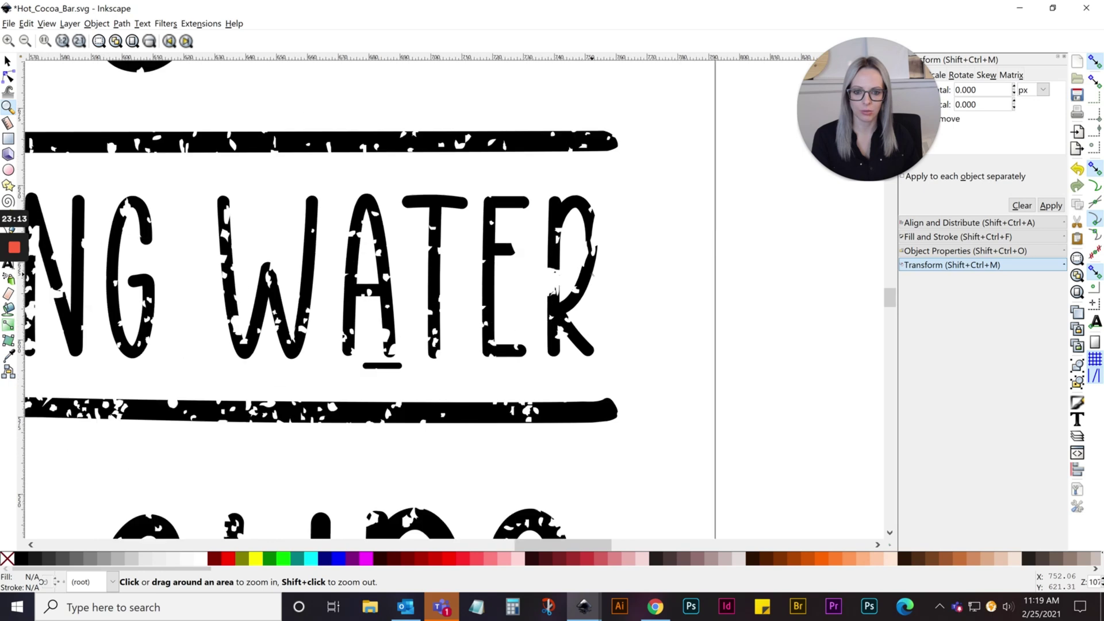
left_click(8, 77)
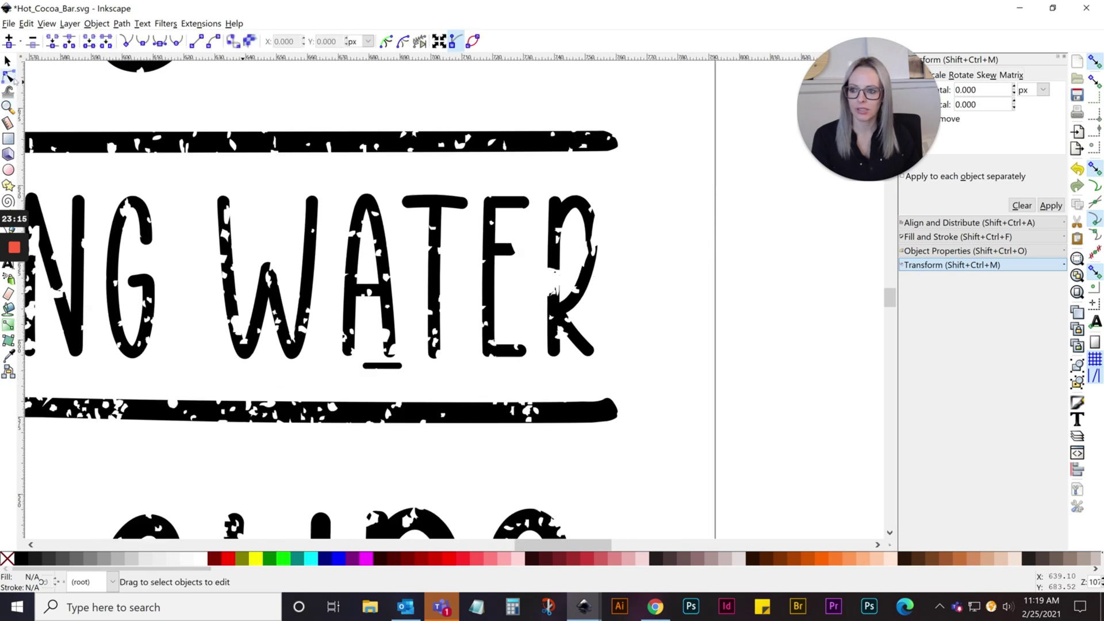
left_click(8, 61)
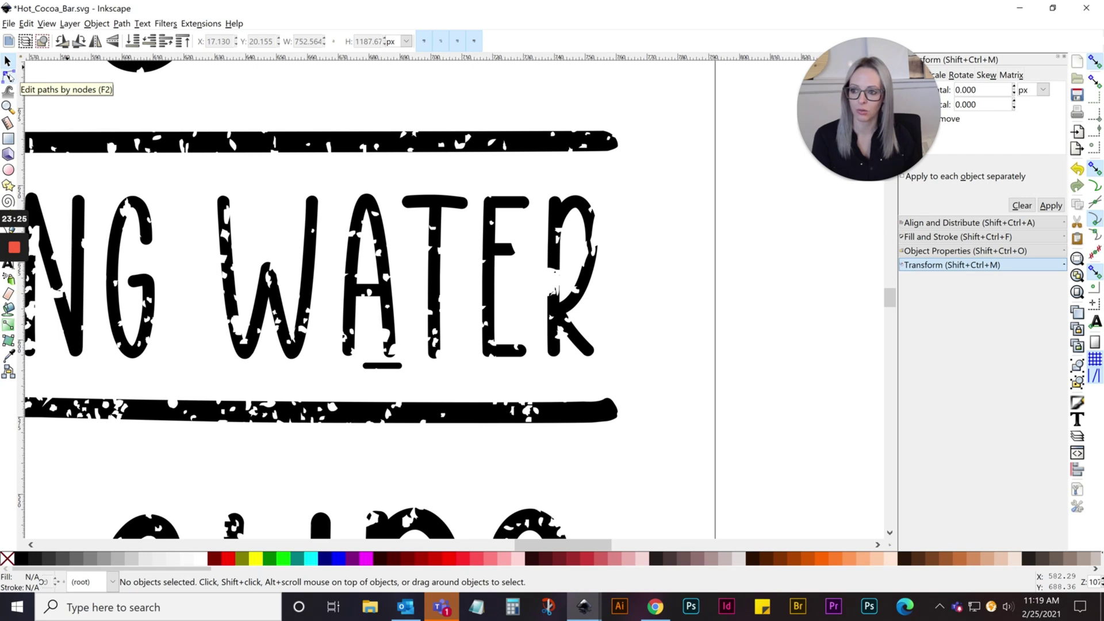
left_click(8, 76)
Step: Delete the stray speckle paths inside the R and at its top-right edge
left_click(598, 221)
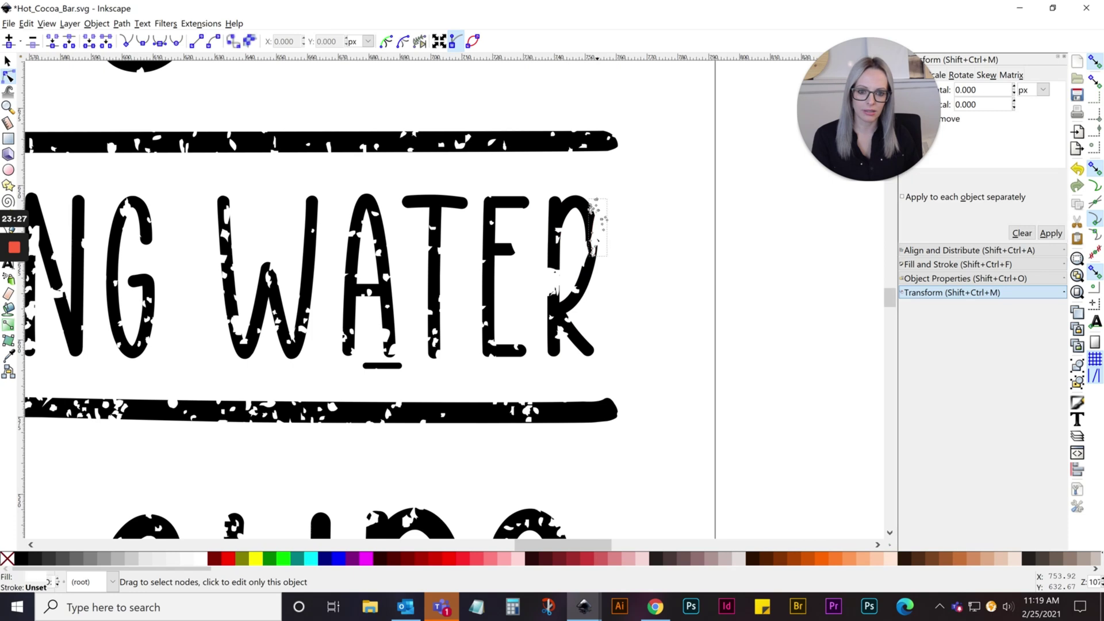
left_click(558, 269)
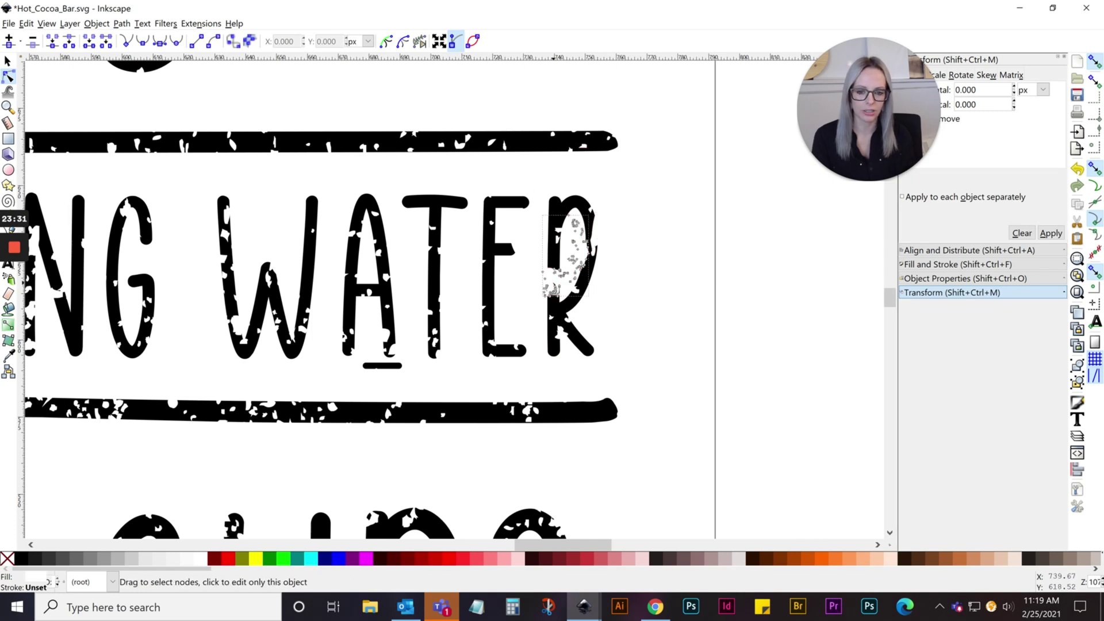
right_click(553, 281)
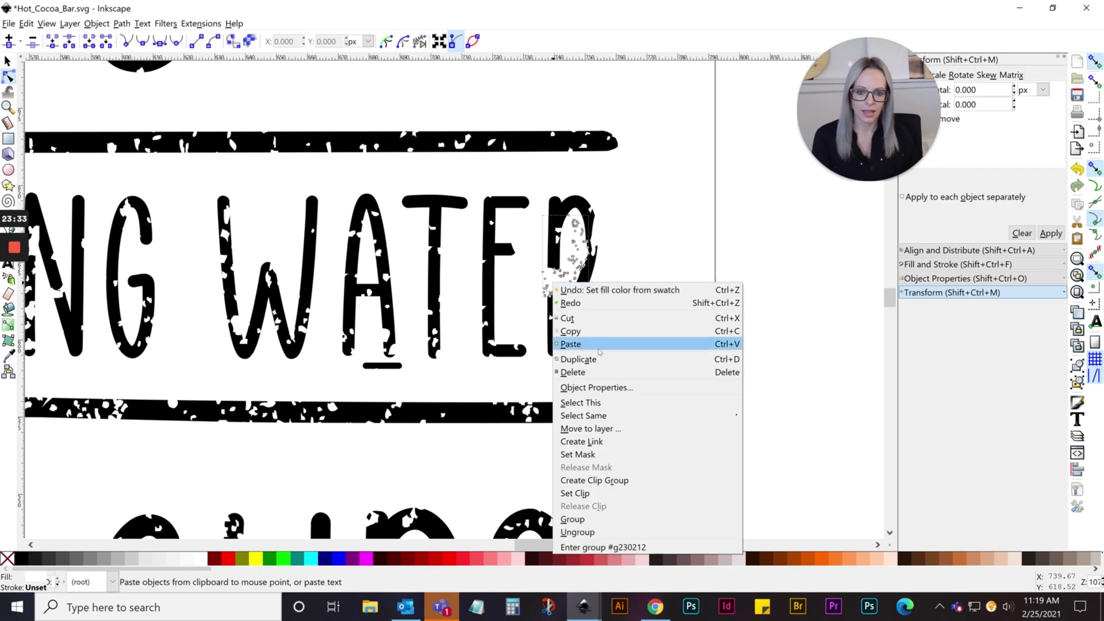
left_click(569, 371)
left_click(595, 241)
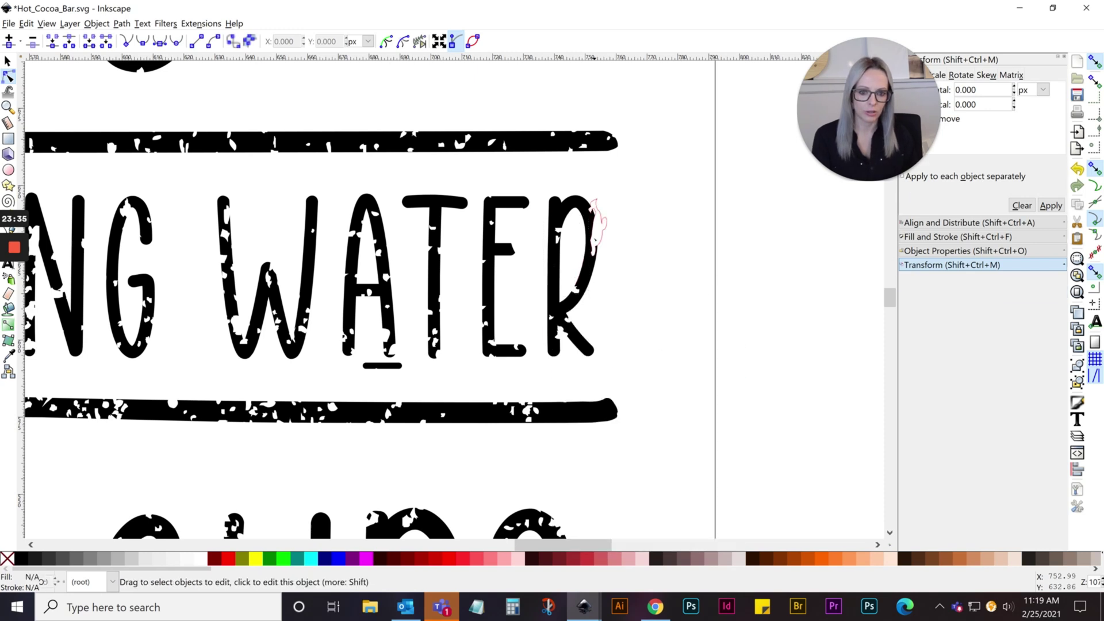
right_click(594, 240)
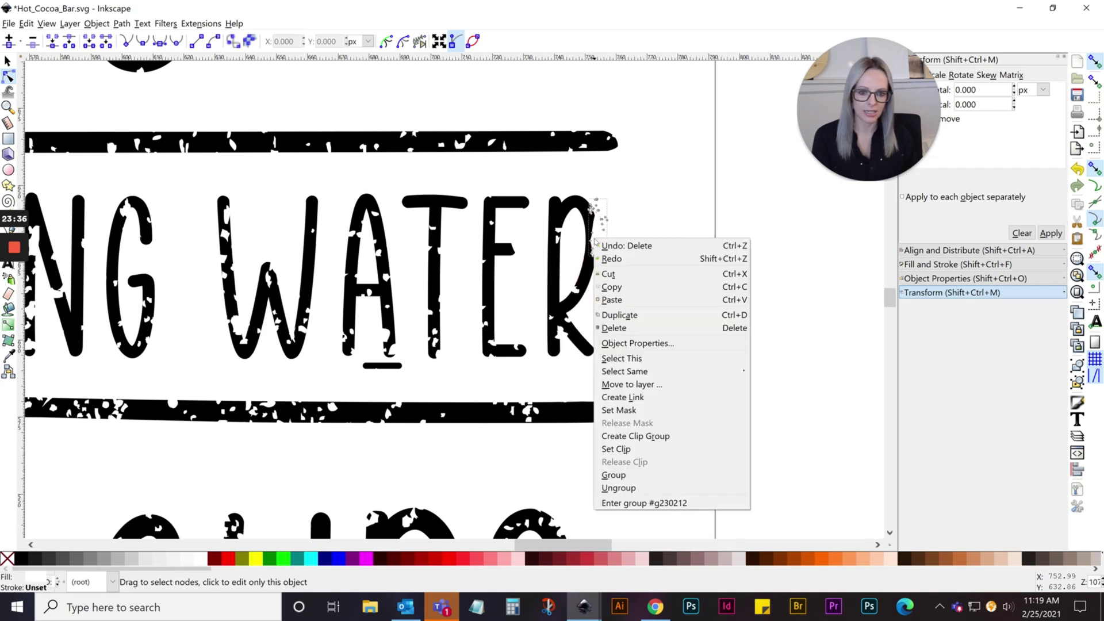
left_click(613, 328)
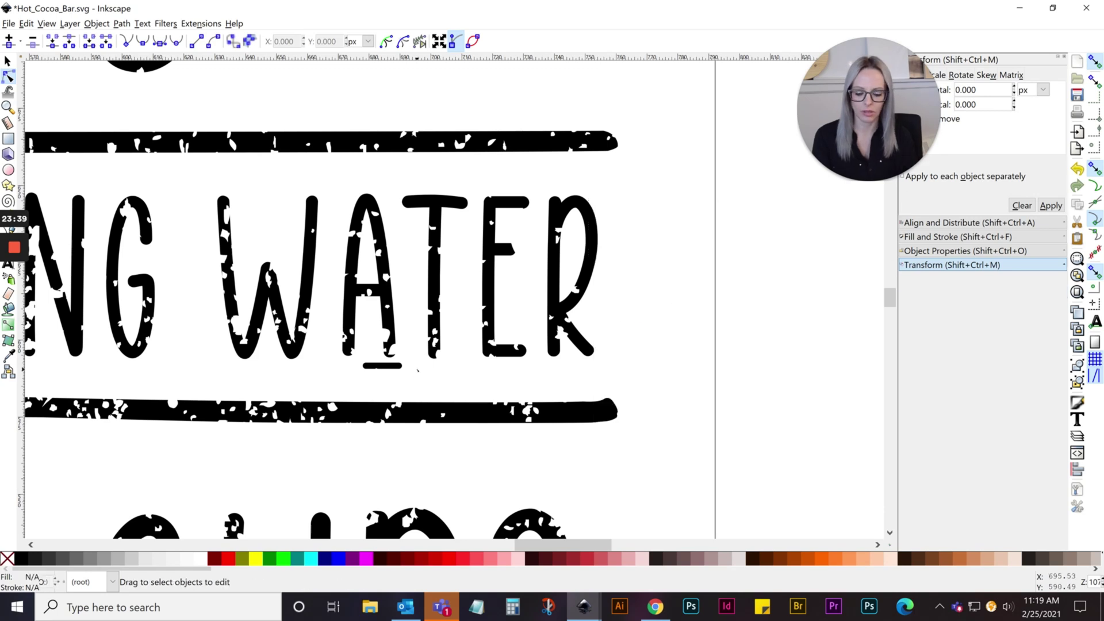